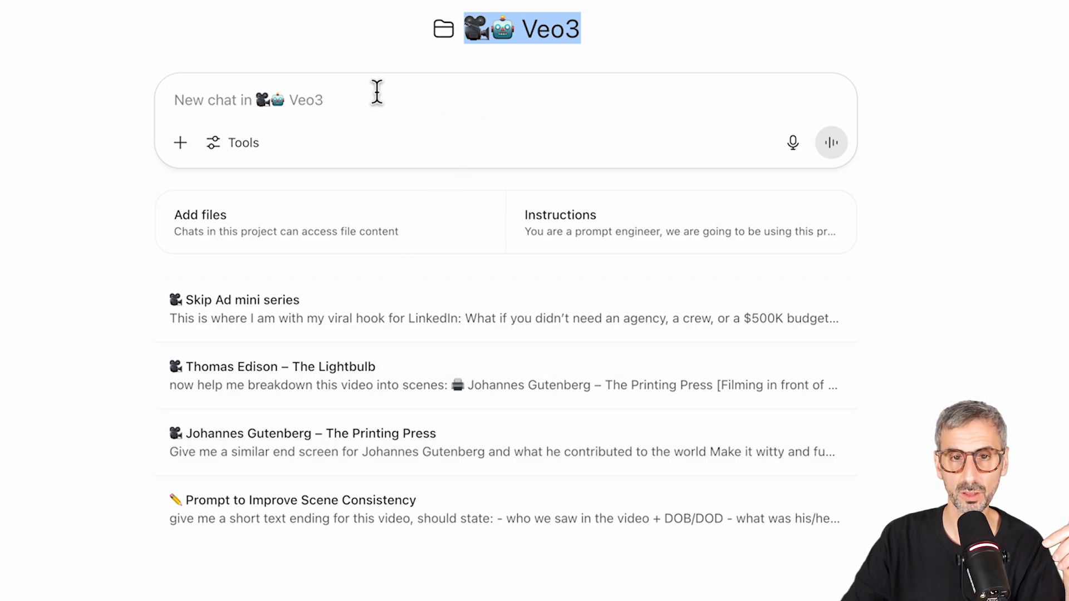
Open the Veo3 project's instructions and read through the prompt structure from the anchors to the CASCADE list ending in Timeline.
{"action": "left_click", "coordinate": [587, 229]}
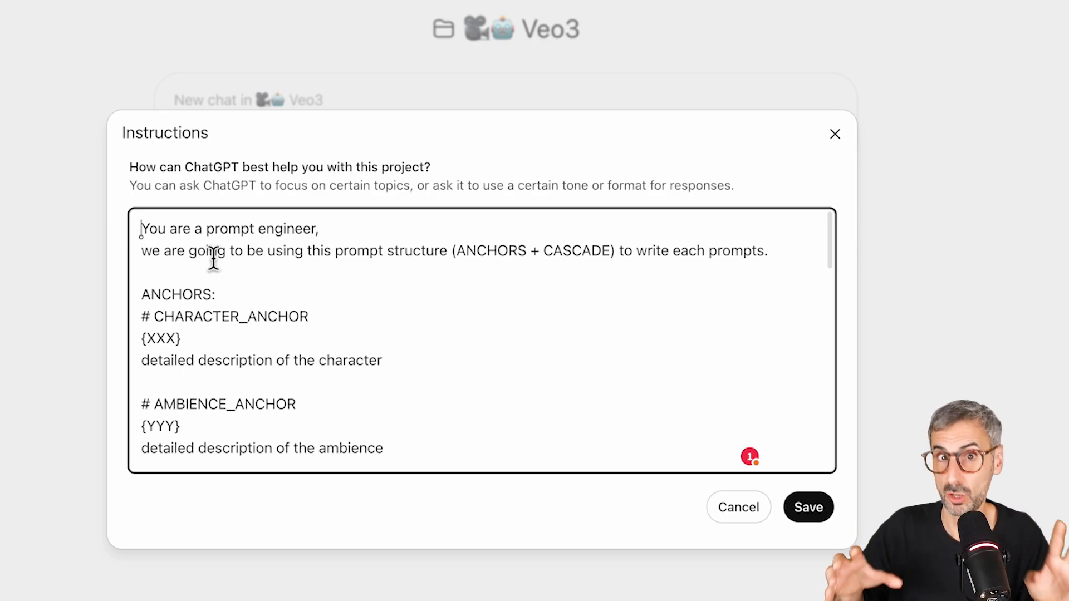
{"action": "scroll", "coordinate": [251, 278], "scroll_direction": "down", "scroll_amount": 6}
{"action": "scroll", "coordinate": [289, 304], "scroll_direction": "up", "scroll_amount": 4}
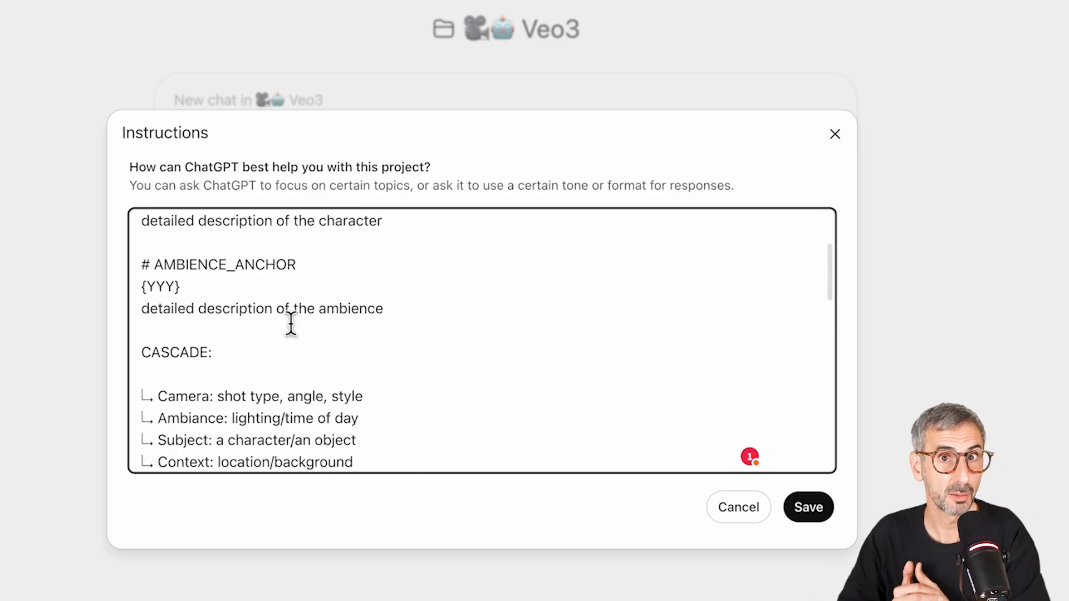
{"action": "scroll", "coordinate": [290, 322], "scroll_direction": "down", "scroll_amount": 2}
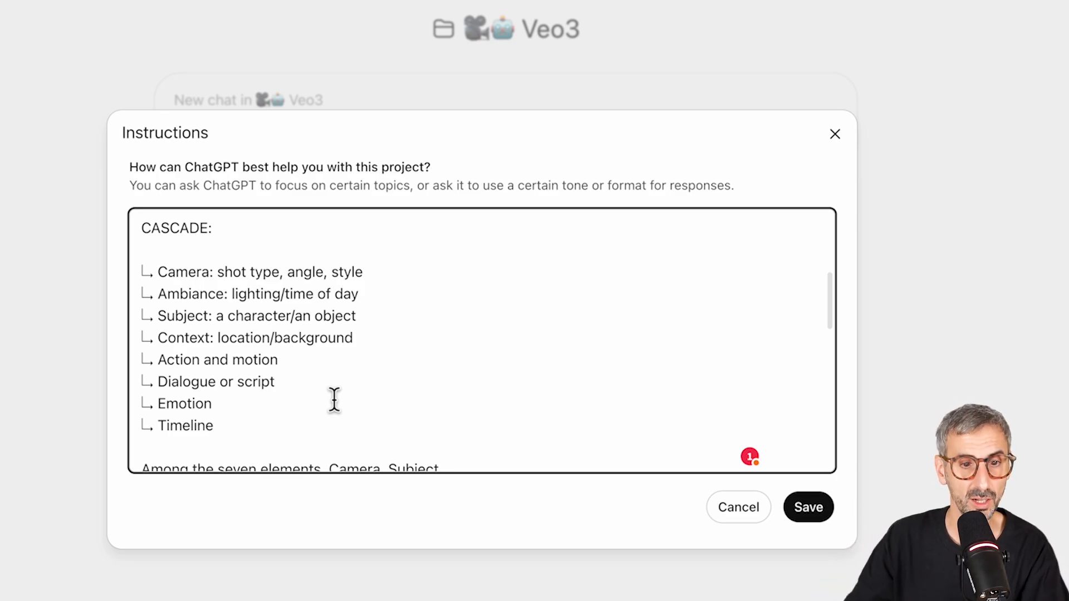
{"action": "left_click", "coordinate": [287, 428]}
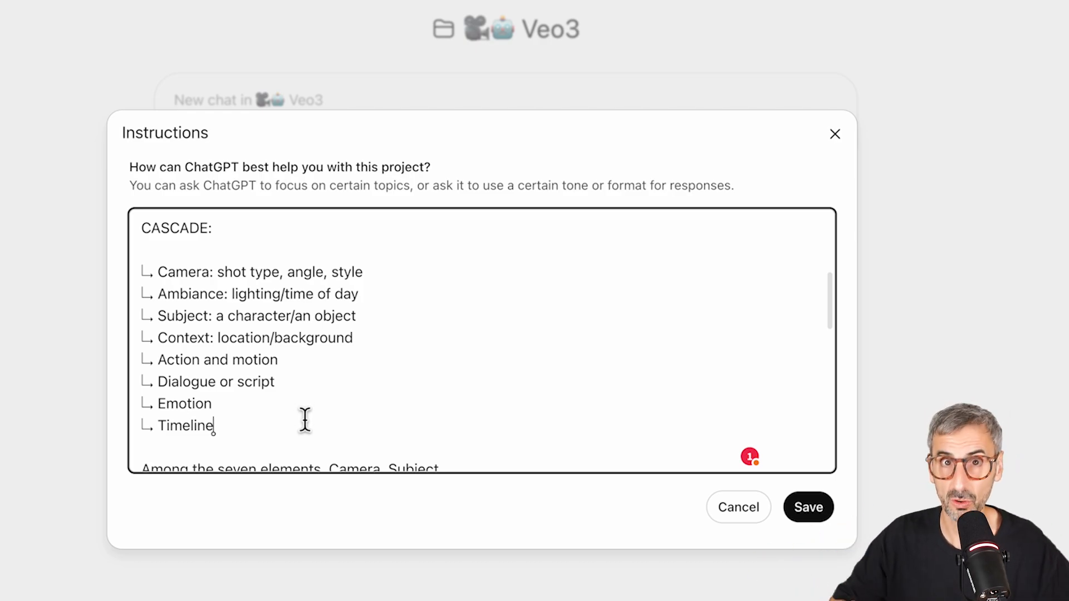
{"action": "scroll", "coordinate": [312, 406], "scroll_direction": "up", "scroll_amount": 1}
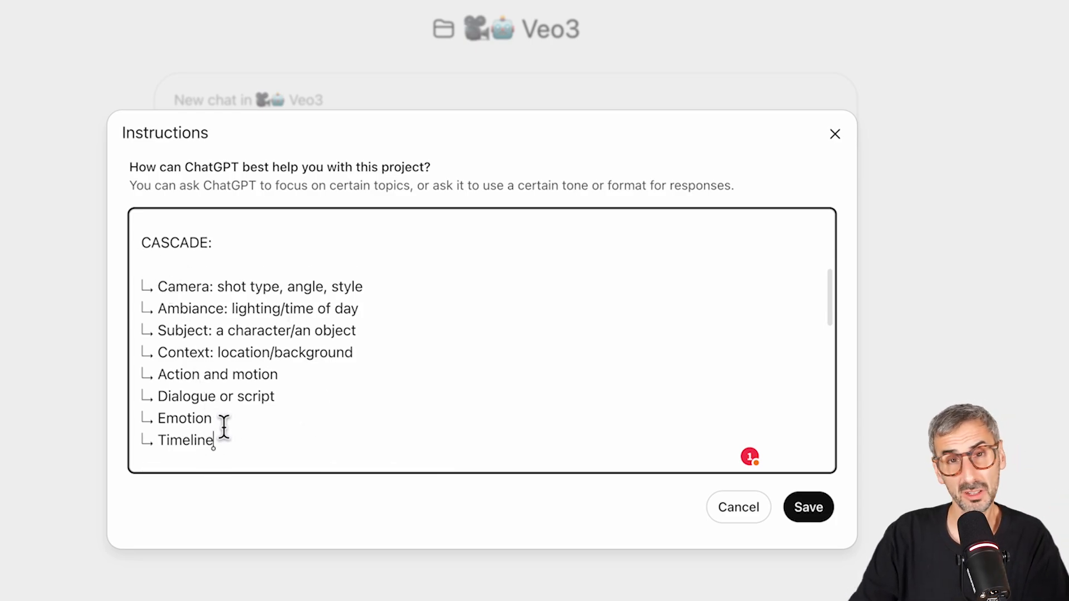
{"action": "scroll", "coordinate": [228, 411], "scroll_direction": "up", "scroll_amount": 5}
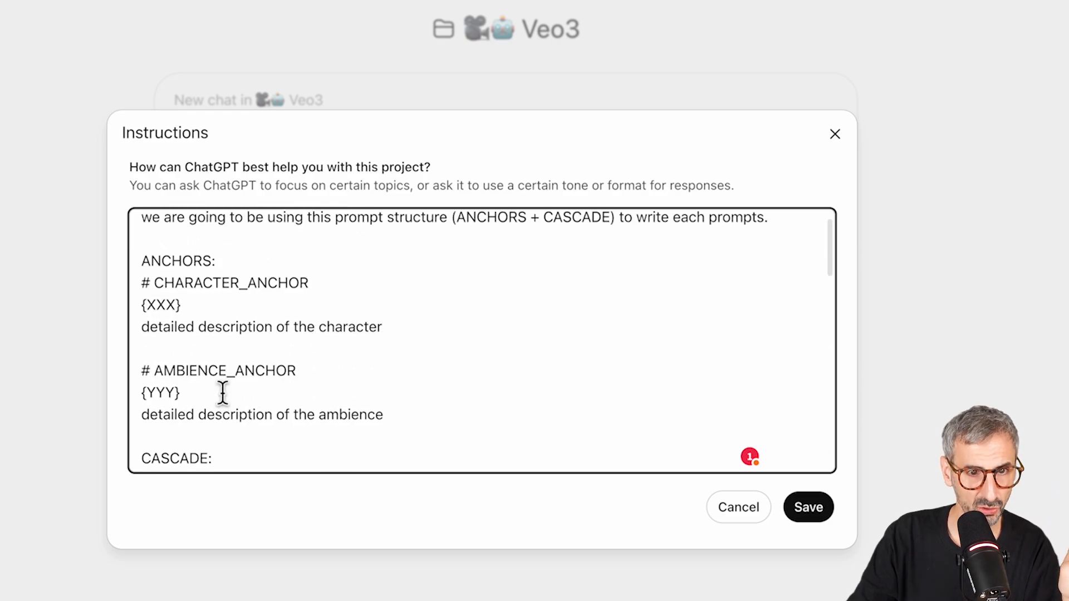
Examine the ANCHORS section by highlighting its heading, # CHARACTER_ANCHOR with {XXX}, and # AMBIENCE_ANCHOR with {YYY}.
{"action": "left_click_drag", "start_coordinate": [139, 269], "coordinate": [239, 269]}
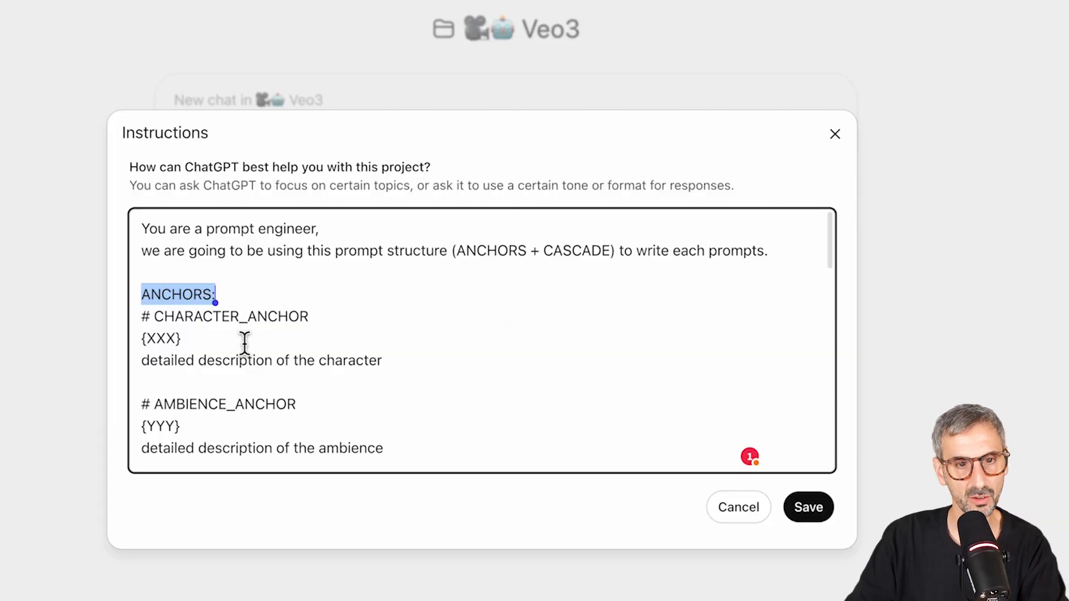
{"action": "scroll", "coordinate": [245, 348], "scroll_direction": "down", "scroll_amount": 1}
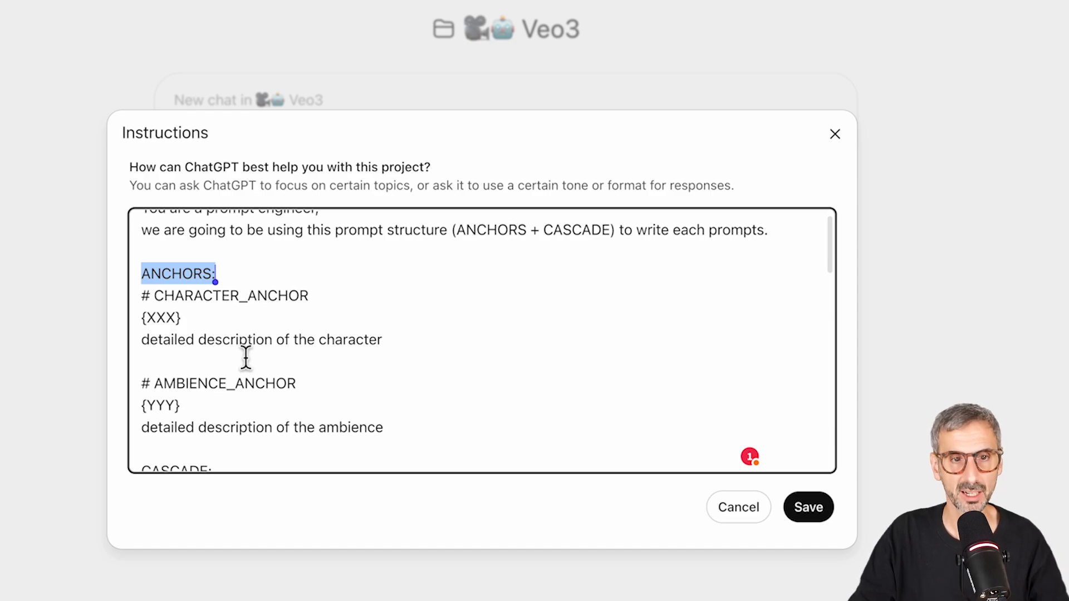
{"action": "scroll", "coordinate": [246, 357], "scroll_direction": "up", "scroll_amount": 1}
{"action": "left_click_drag", "start_coordinate": [141, 315], "coordinate": [346, 316]}
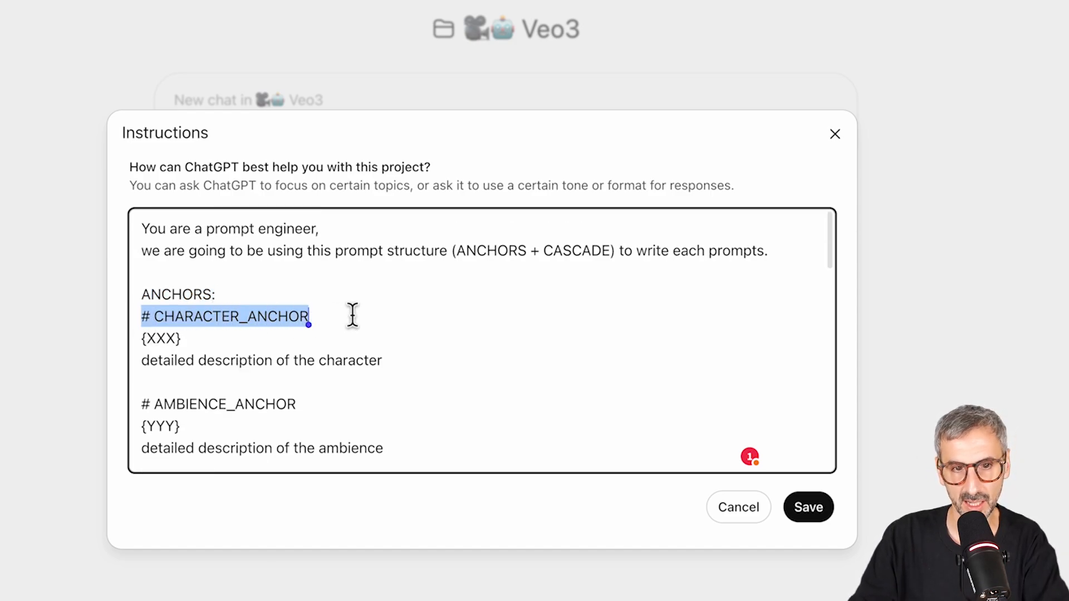
{"action": "scroll", "coordinate": [355, 316], "scroll_direction": "down", "scroll_amount": 1}
{"action": "left_click_drag", "start_coordinate": [182, 308], "coordinate": [138, 314]}
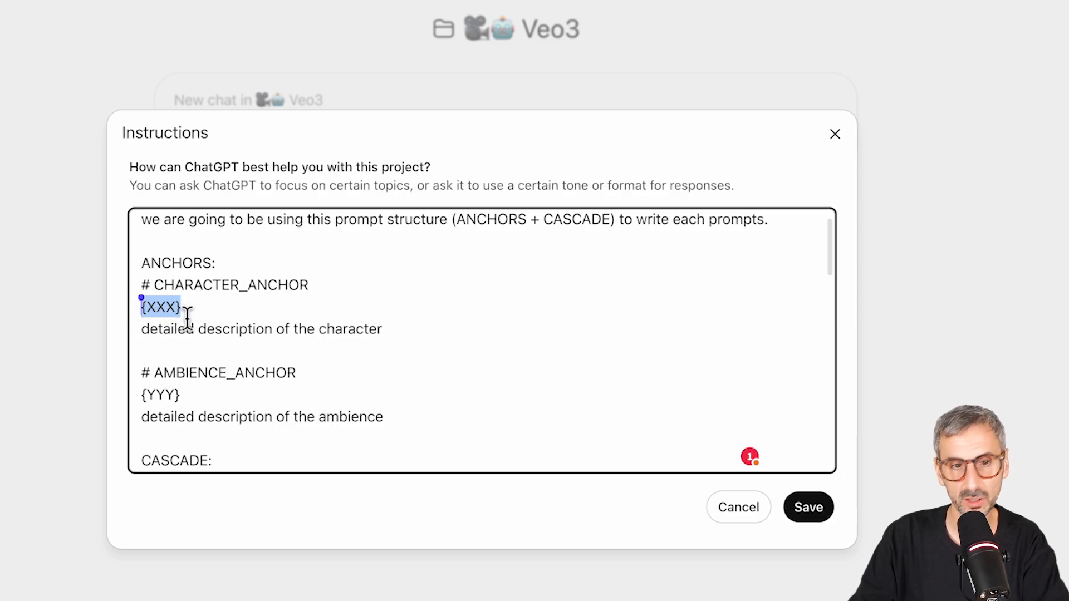
{"action": "scroll", "coordinate": [193, 327], "scroll_direction": "down", "scroll_amount": 1}
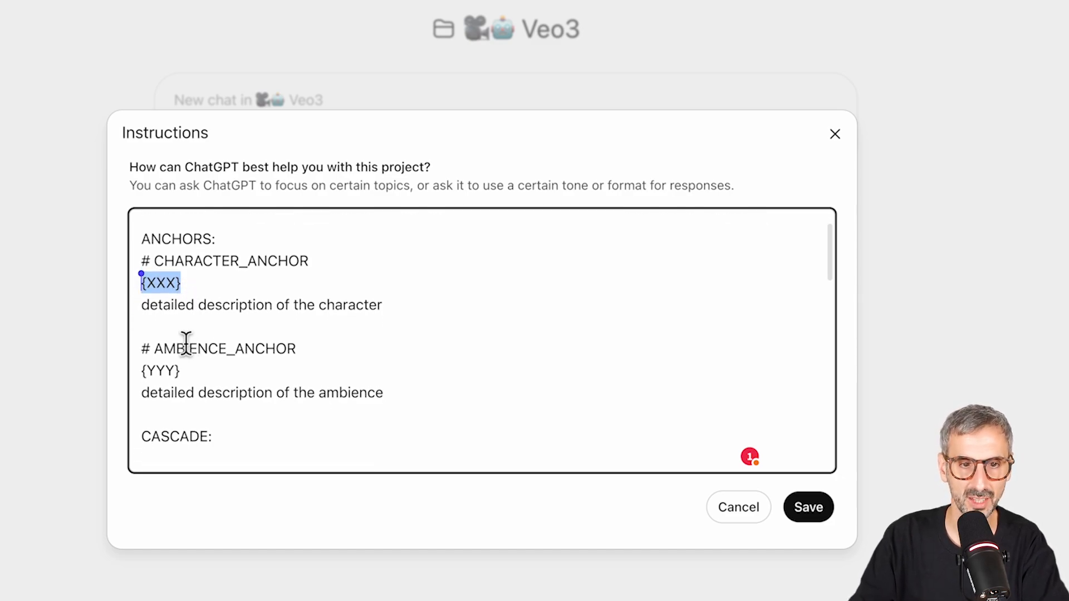
{"action": "left_click_drag", "start_coordinate": [142, 348], "coordinate": [301, 351]}
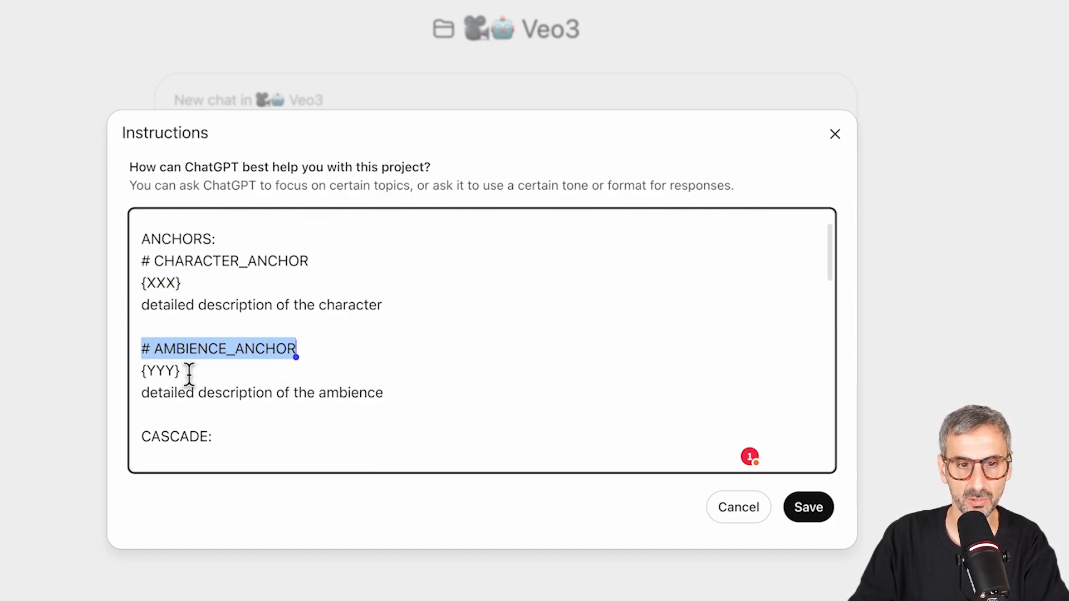
{"action": "left_click_drag", "start_coordinate": [184, 372], "coordinate": [137, 371]}
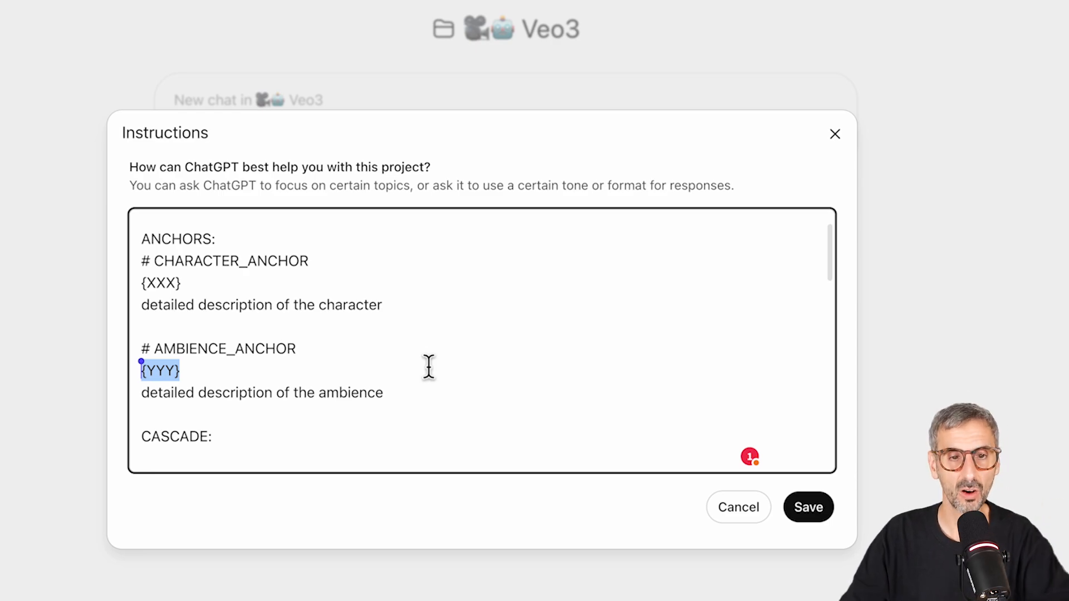
Examine the ANCHOR + CASCADET example's CHARACTER_ANCHOR, highlighting the {Gutenberg} tag and reading the character description below it.
{"action": "scroll", "coordinate": [444, 350], "scroll_direction": "down", "scroll_amount": 4}
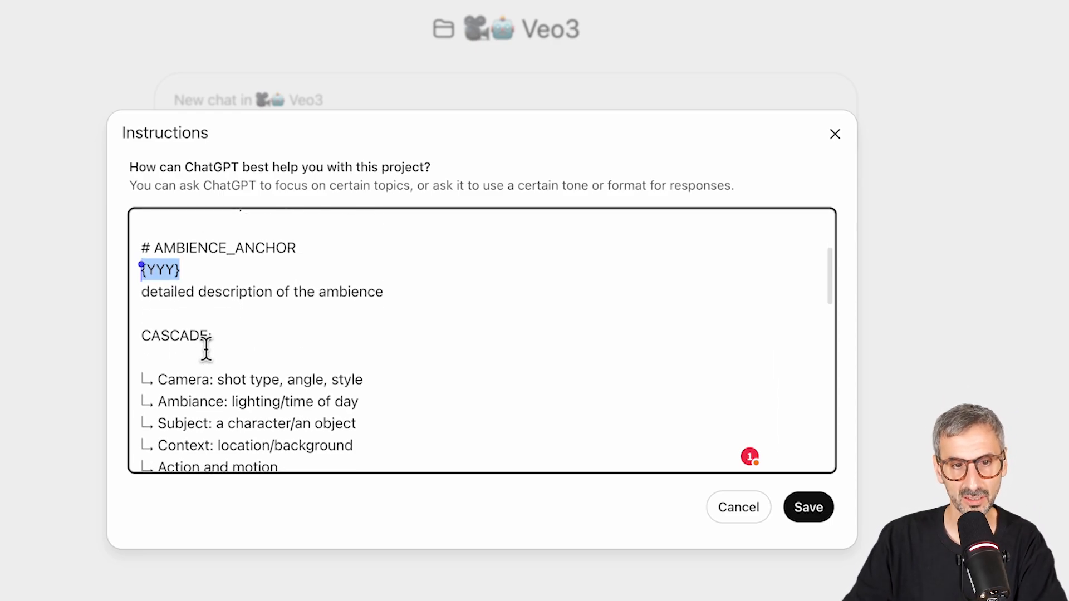
{"action": "scroll", "coordinate": [206, 349], "scroll_direction": "down", "scroll_amount": 15}
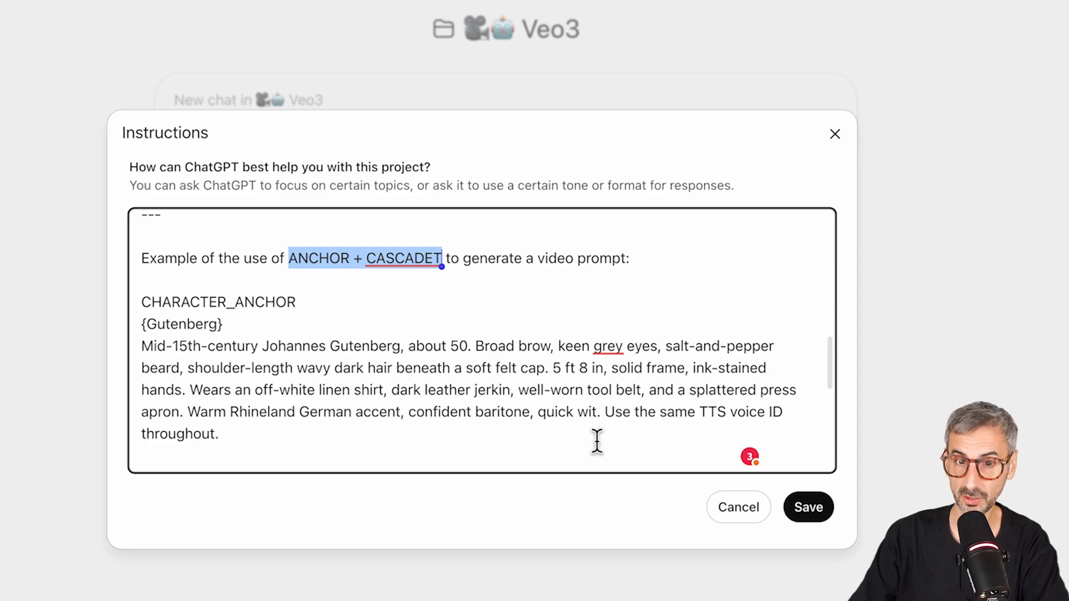
{"action": "left_click", "coordinate": [419, 303]}
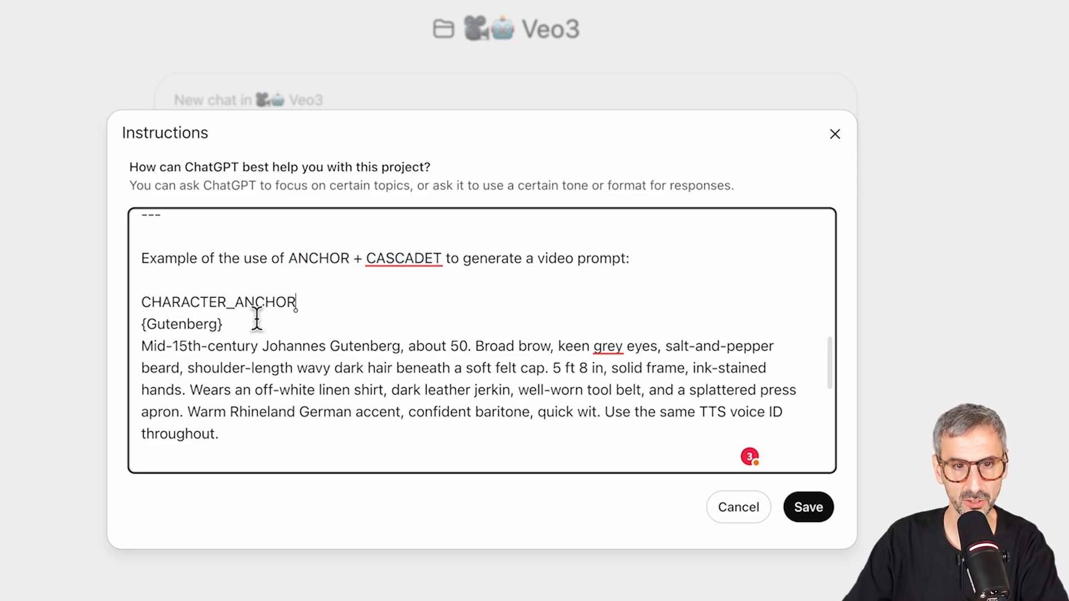
{"action": "scroll", "coordinate": [259, 323], "scroll_direction": "down", "scroll_amount": 1}
{"action": "scroll", "coordinate": [259, 324], "scroll_direction": "down", "scroll_amount": 1}
{"action": "left_click_drag", "start_coordinate": [147, 282], "coordinate": [358, 282]}
{"action": "left_click", "coordinate": [143, 307]}
{"action": "left_click_drag", "start_coordinate": [147, 307], "coordinate": [250, 306]}
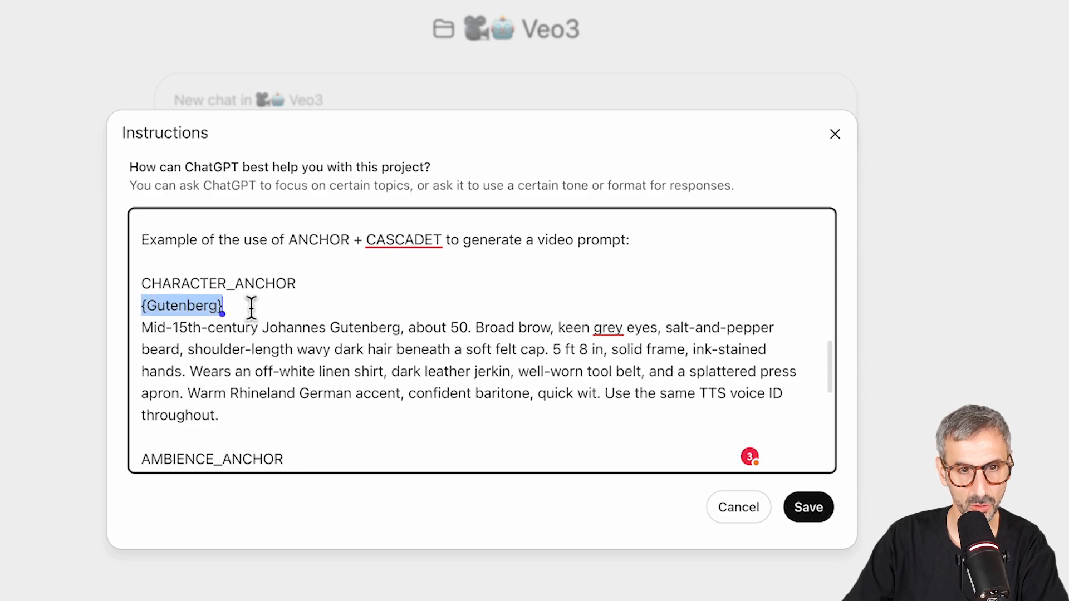
{"action": "left_click", "coordinate": [200, 406]}
{"action": "scroll", "coordinate": [201, 406], "scroll_direction": "down", "scroll_amount": 1}
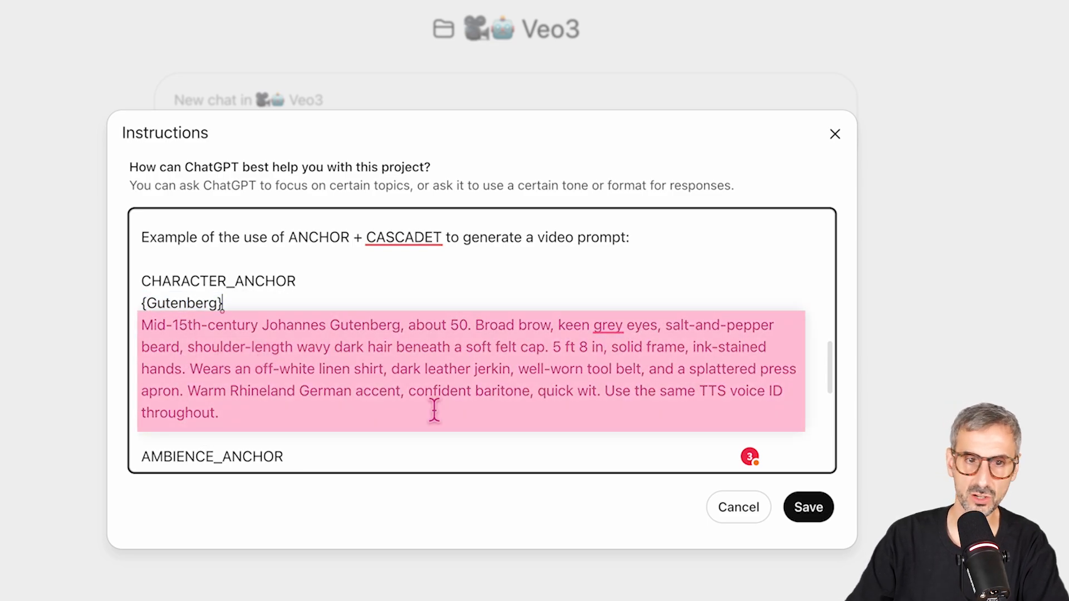
{"action": "scroll", "coordinate": [499, 381], "scroll_direction": "down", "scroll_amount": 2}
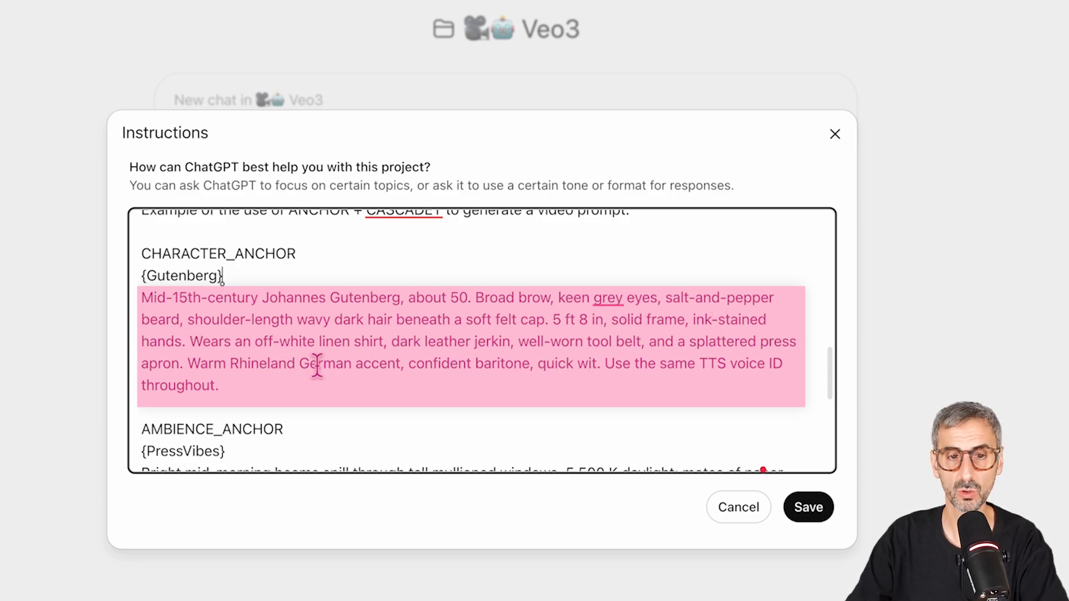
{"action": "scroll", "coordinate": [401, 364], "scroll_direction": "down", "scroll_amount": 1}
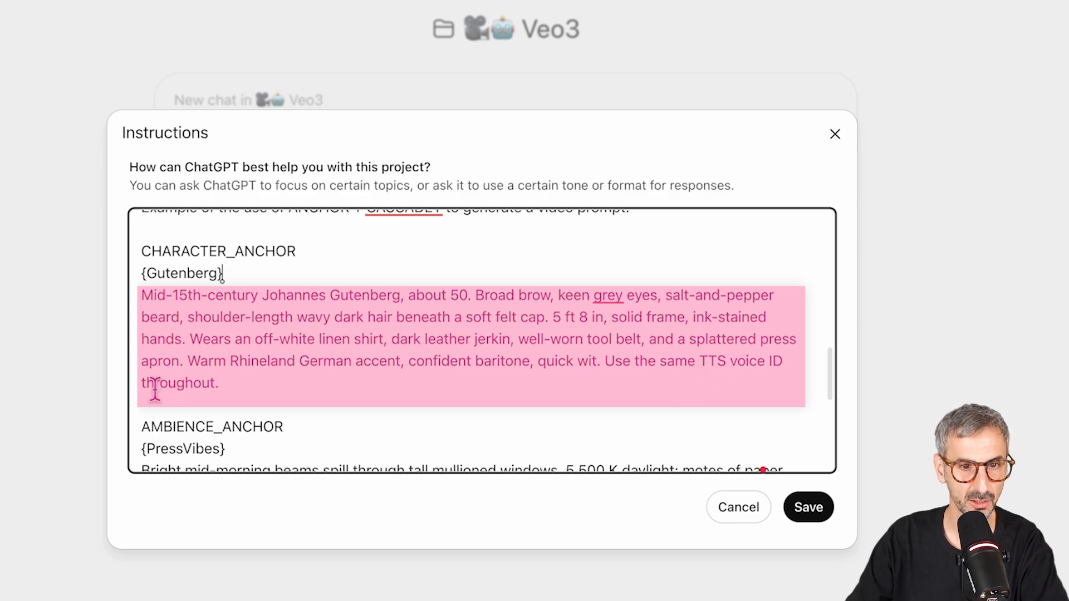
Highlight the sentence "Use the same TTS voice ID throughout." in the example character description, and recheck the {Gutenberg} tag.
{"action": "left_click_drag", "start_coordinate": [219, 383], "coordinate": [616, 365]}
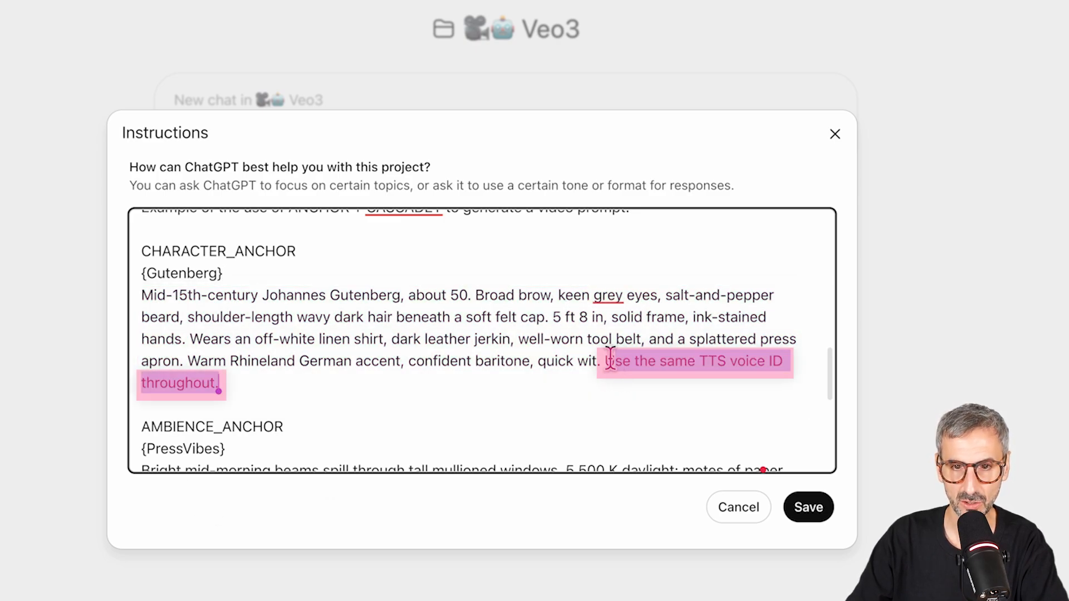
{"action": "left_click", "coordinate": [604, 362]}
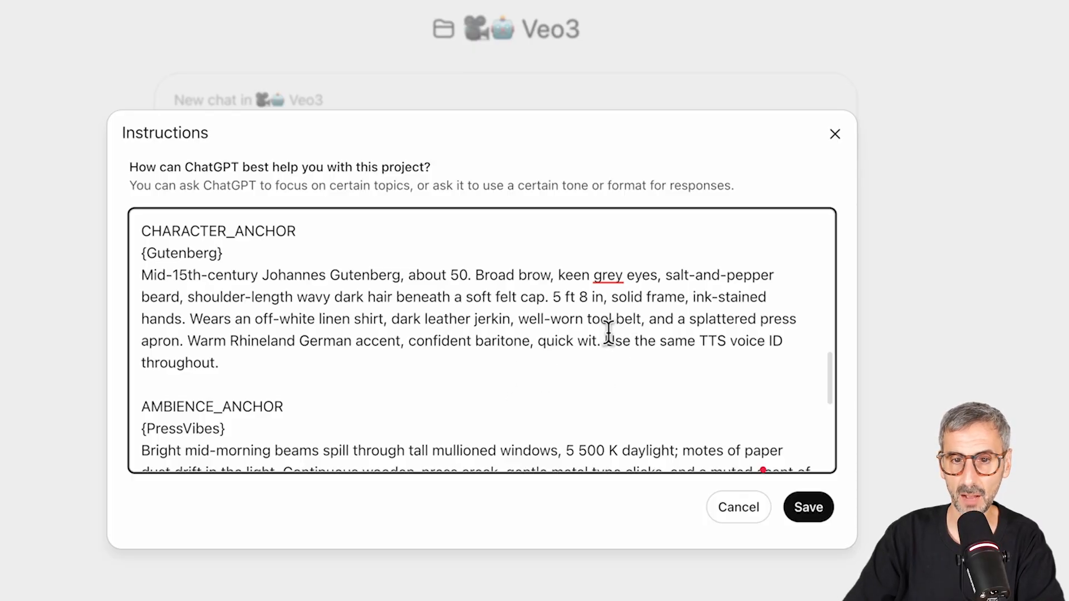
{"action": "left_click_drag", "start_coordinate": [606, 338], "coordinate": [636, 352]}
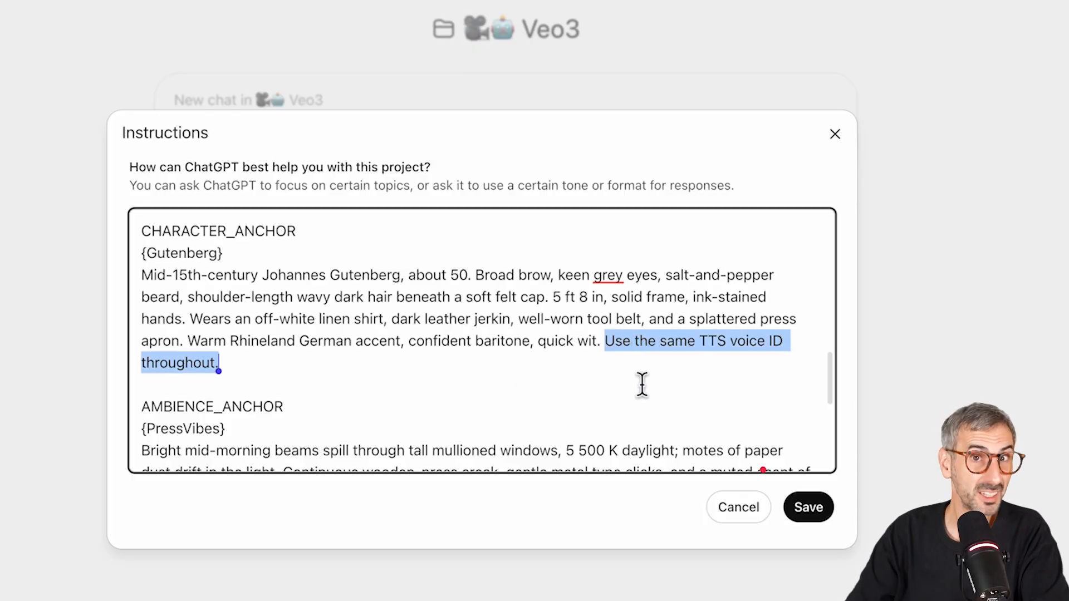
{"action": "left_click", "coordinate": [627, 393]}
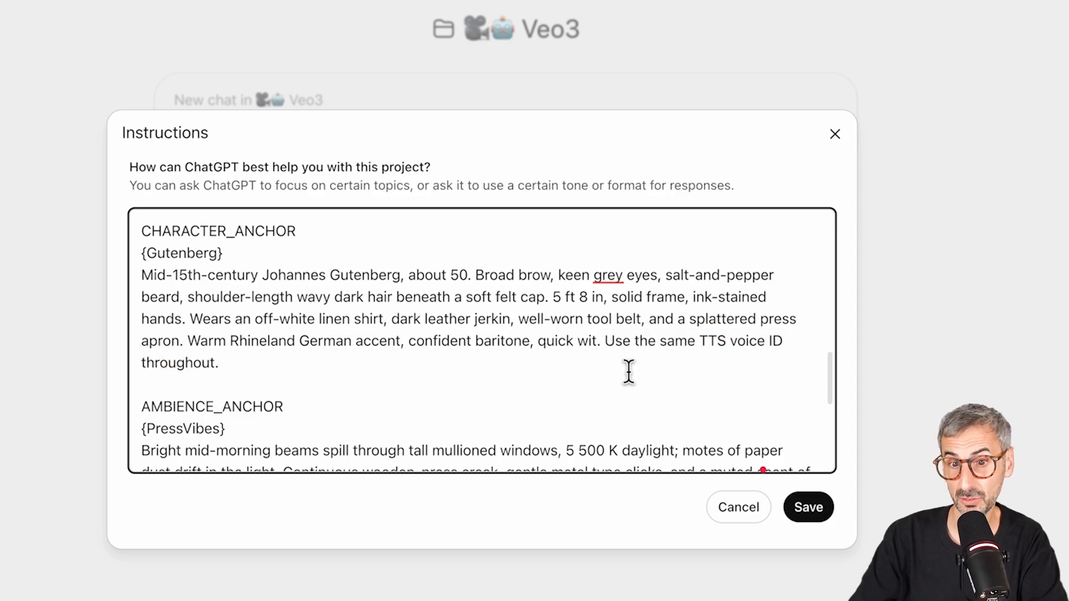
{"action": "scroll", "coordinate": [638, 382], "scroll_direction": "down", "scroll_amount": 1}
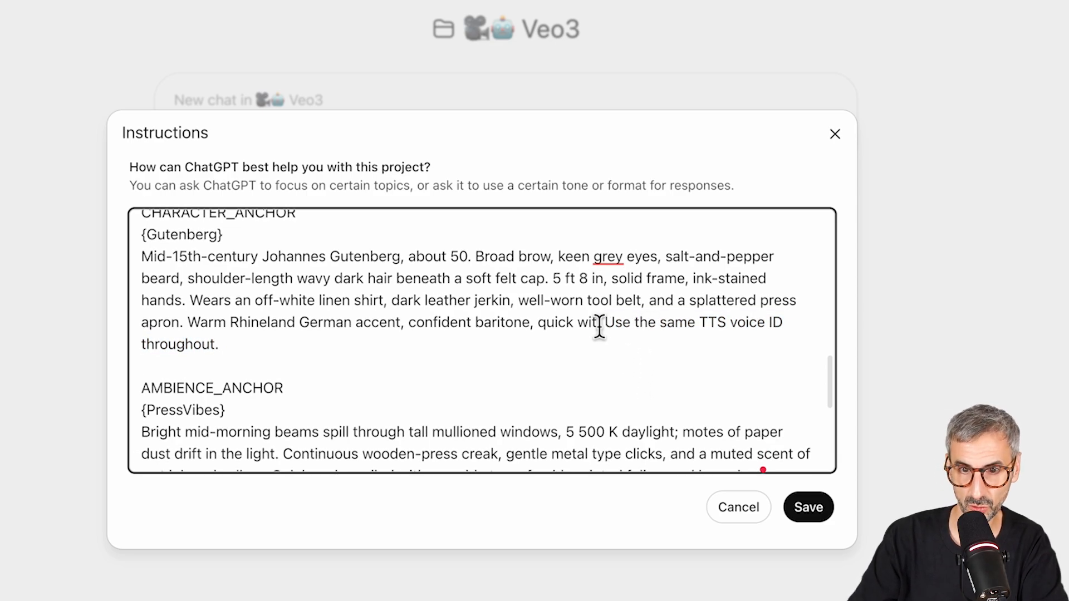
{"action": "scroll", "coordinate": [686, 360], "scroll_direction": "down", "scroll_amount": 1}
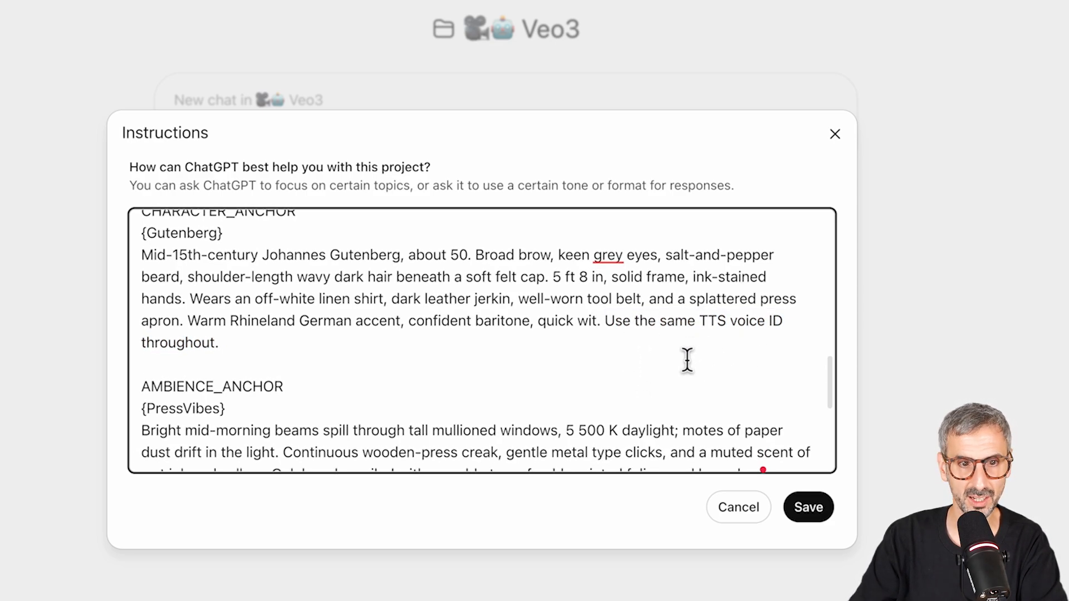
{"action": "scroll", "coordinate": [419, 367], "scroll_direction": "up", "scroll_amount": 1}
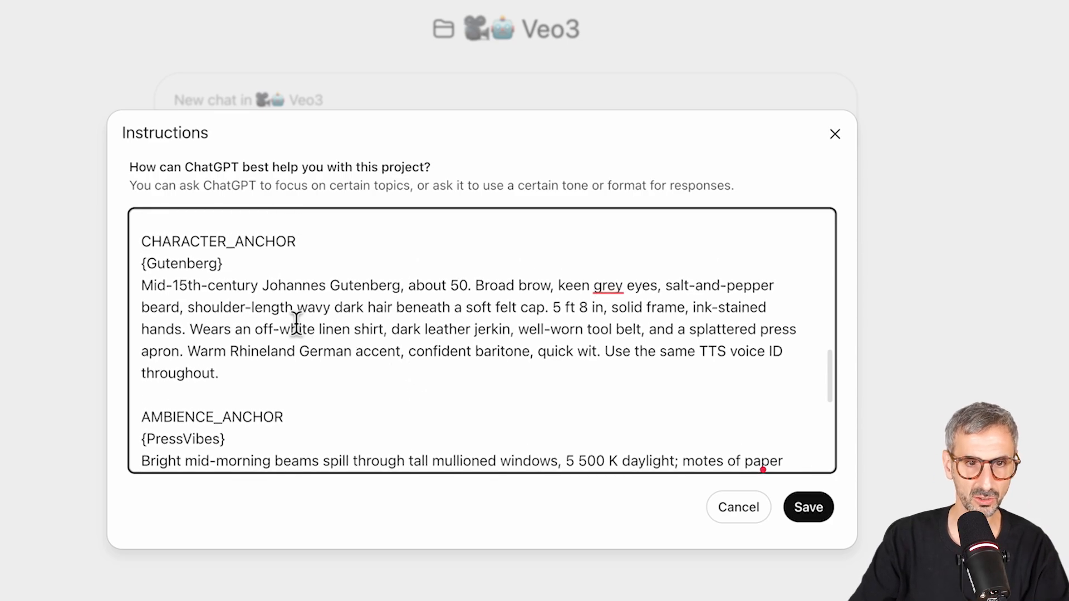
{"action": "left_click_drag", "start_coordinate": [244, 263], "coordinate": [119, 270]}
{"action": "left_click", "coordinate": [385, 390]}
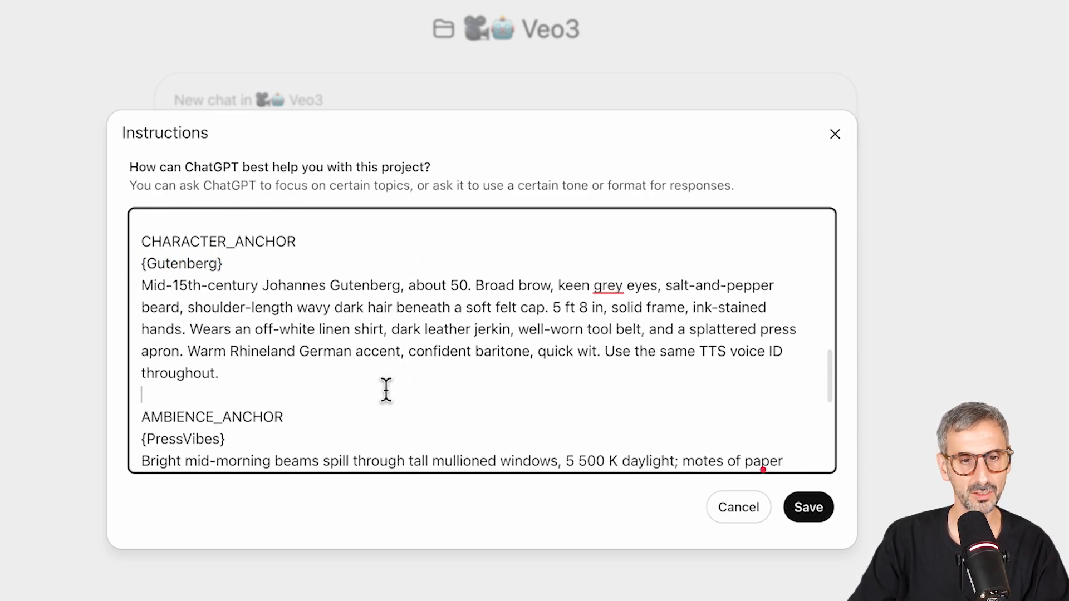
Read the example's AMBIENCE_ANCHOR {PressVibes} description and highlight its closing sentence about maintaining the palette across all scenes.
{"action": "scroll", "coordinate": [388, 393], "scroll_direction": "down", "scroll_amount": 1}
{"action": "scroll", "coordinate": [388, 393], "scroll_direction": "down", "scroll_amount": 4}
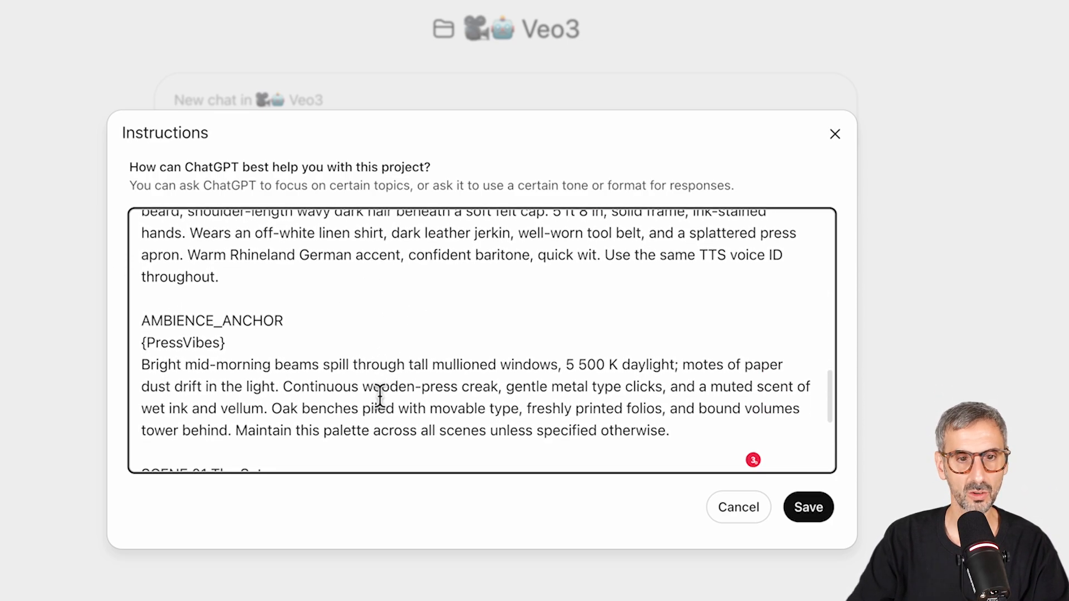
{"action": "scroll", "coordinate": [224, 344], "scroll_direction": "down", "scroll_amount": 4}
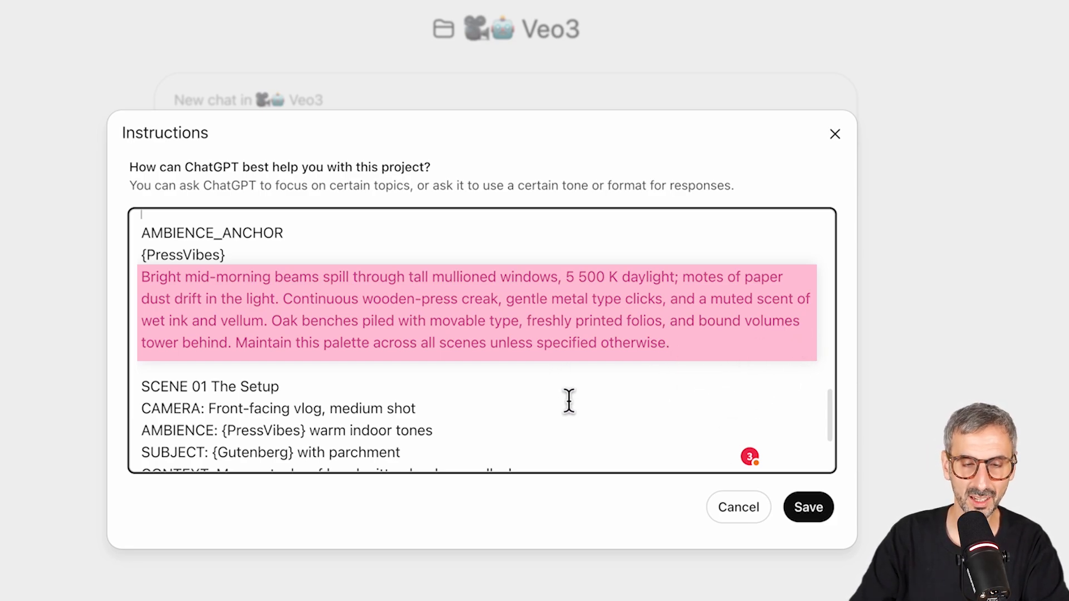
{"action": "scroll", "coordinate": [570, 403], "scroll_direction": "down", "scroll_amount": 1}
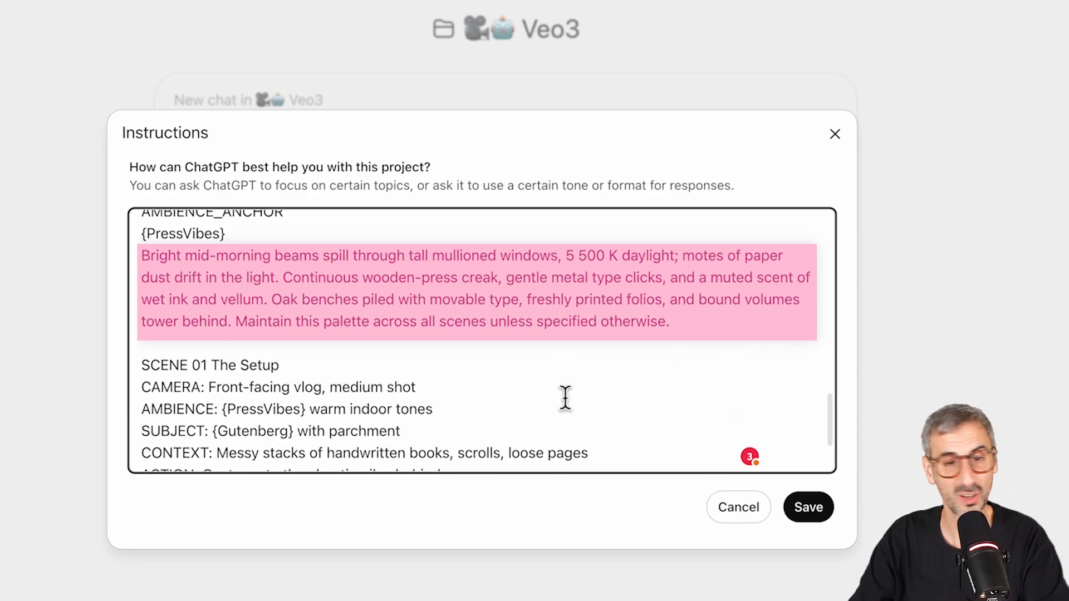
{"action": "scroll", "coordinate": [482, 379], "scroll_direction": "down", "scroll_amount": 1}
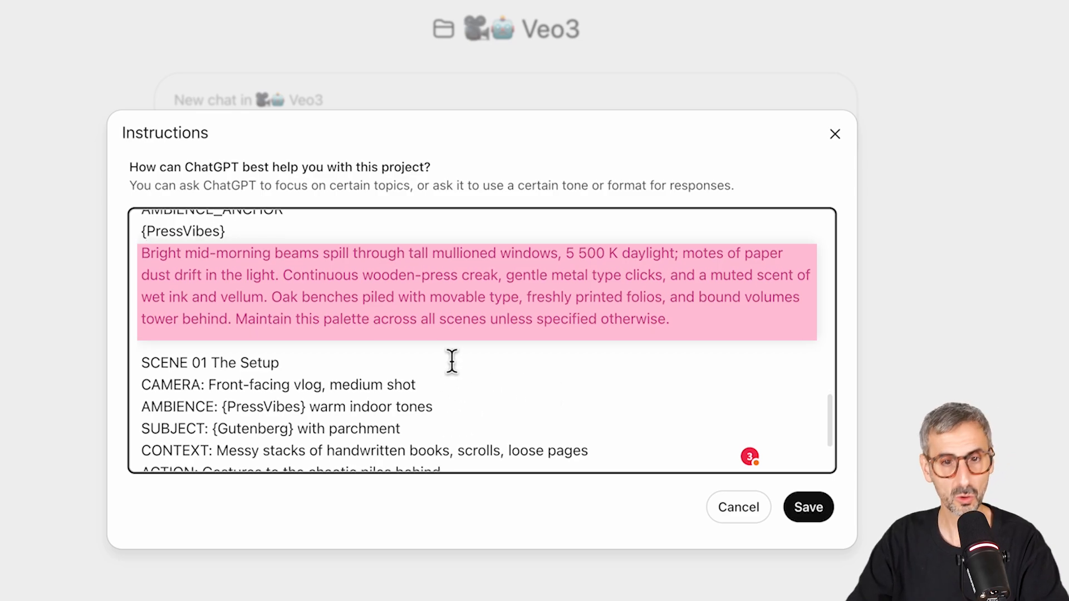
{"action": "scroll", "coordinate": [470, 344], "scroll_direction": "down", "scroll_amount": 1}
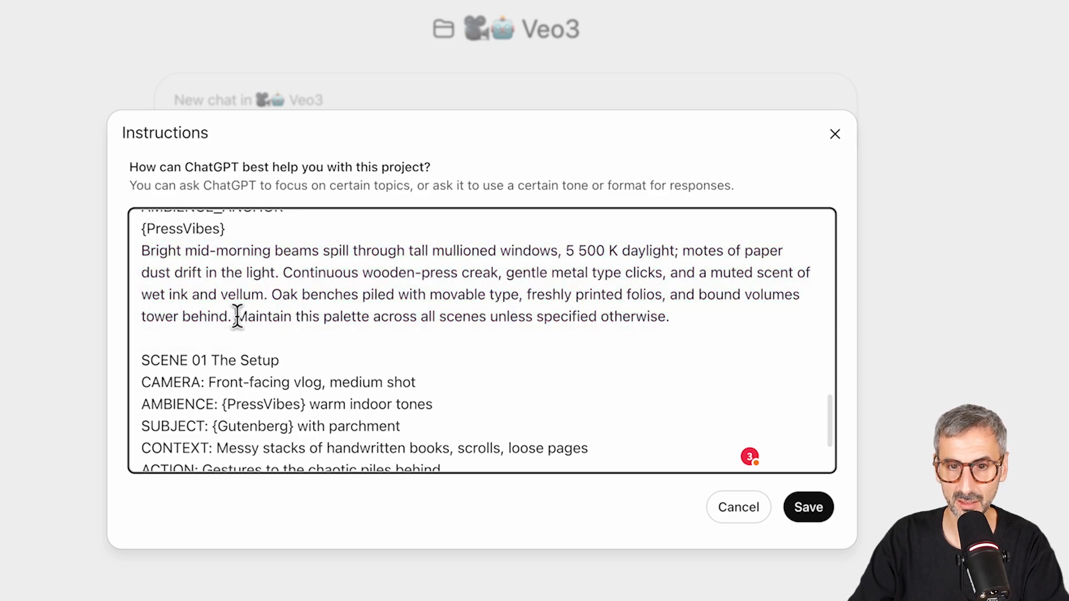
{"action": "left_click_drag", "start_coordinate": [237, 318], "coordinate": [590, 321]}
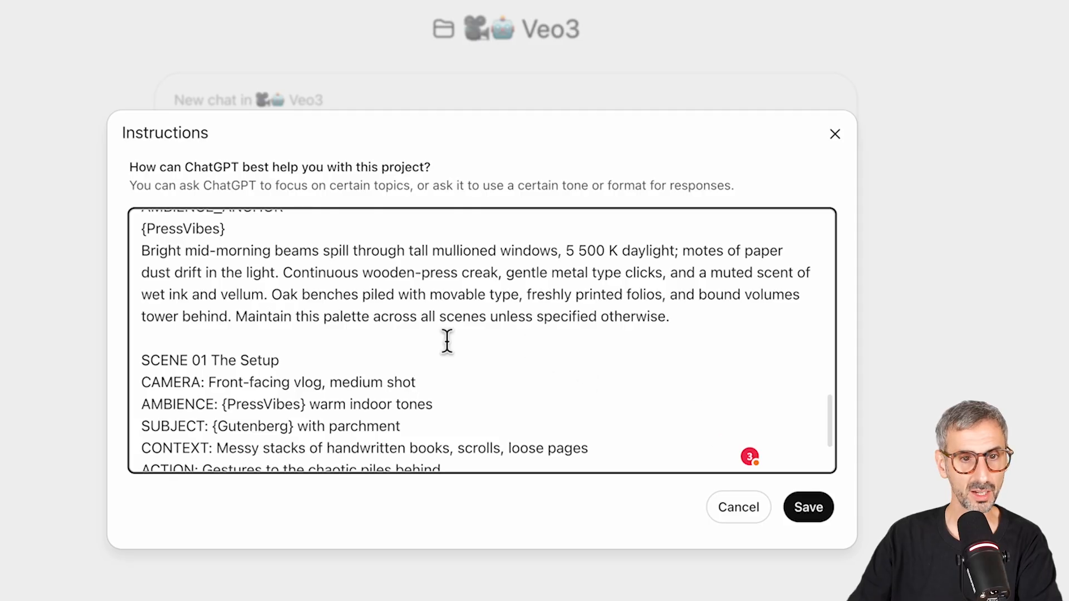
{"action": "scroll", "coordinate": [448, 340], "scroll_direction": "up", "scroll_amount": 1}
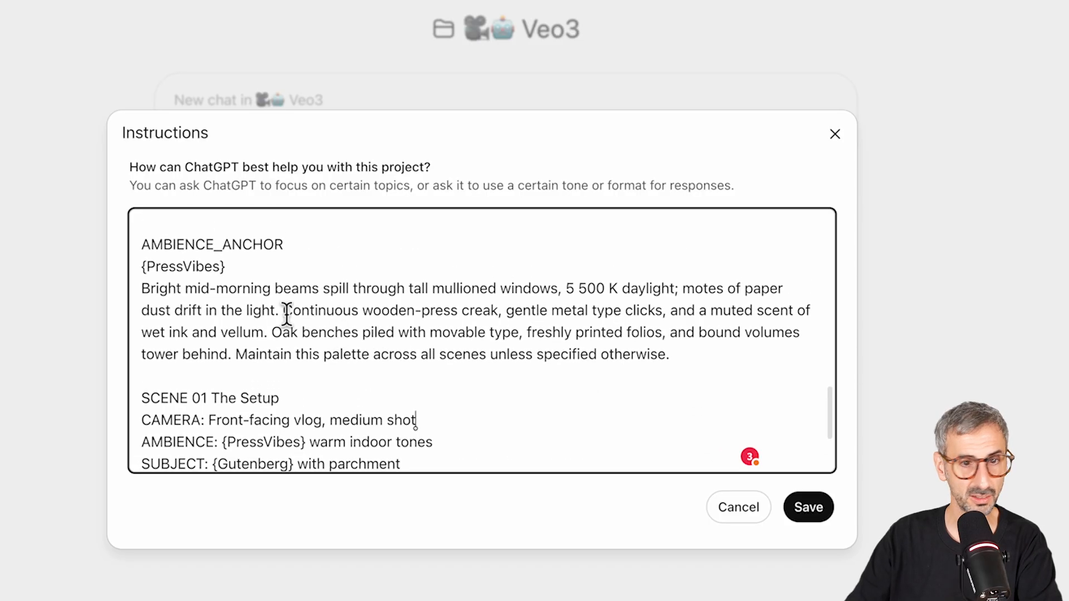
Highlight the example's {PressVibes} tag and recheck the AMBIENCE_ANCHOR heading above it.
{"action": "left_click_drag", "start_coordinate": [142, 265], "coordinate": [234, 259]}
{"action": "scroll", "coordinate": [250, 258], "scroll_direction": "up", "scroll_amount": 5}
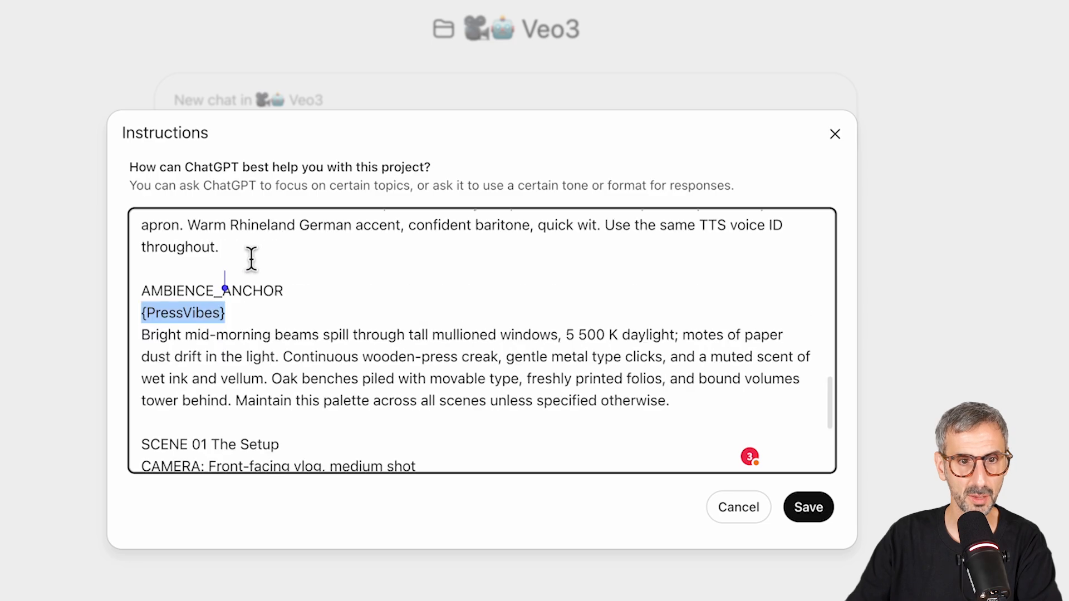
{"action": "left_click_drag", "start_coordinate": [147, 281], "coordinate": [187, 280]}
{"action": "scroll", "coordinate": [225, 298], "scroll_direction": "down", "scroll_amount": 8}
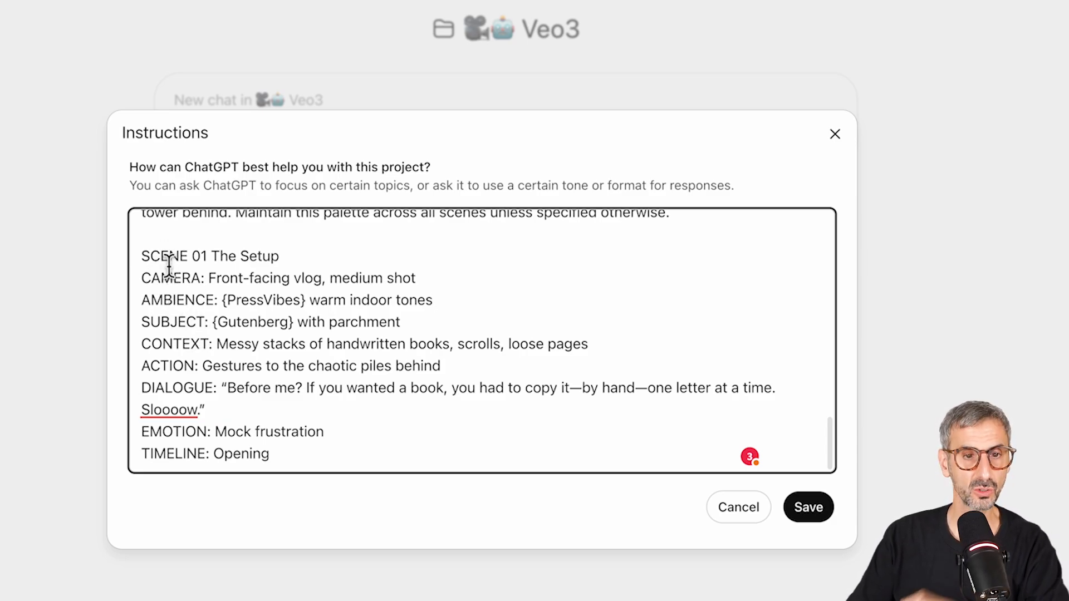
Examine the example scene's structure from the "SCENE 01 The Setup" heading to the TIMELINE line, highlighting both ends.
{"action": "left_click_drag", "start_coordinate": [142, 256], "coordinate": [209, 255]}
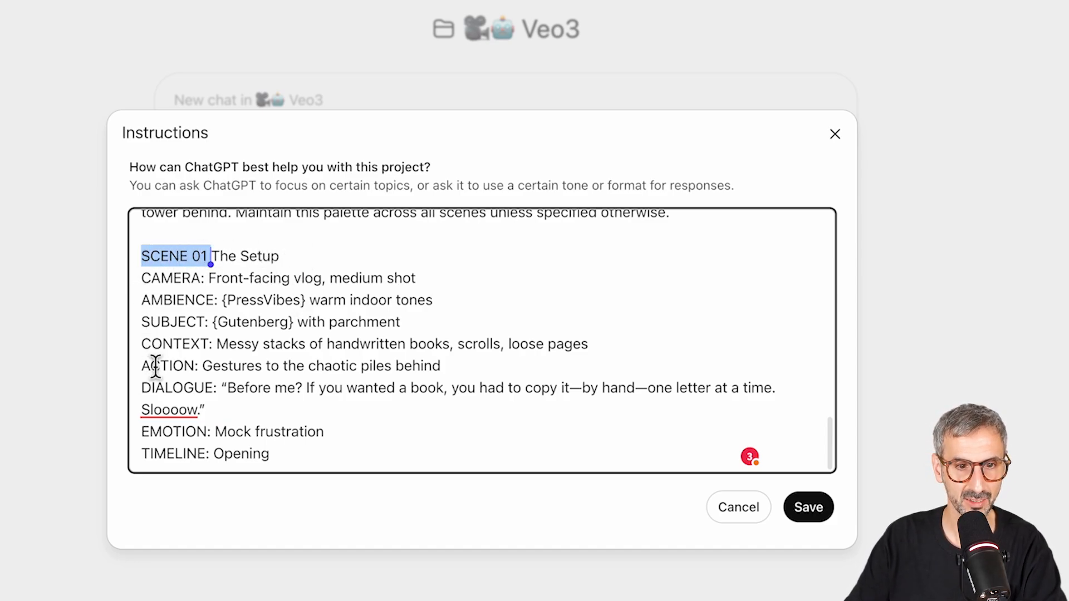
{"action": "left_click_drag", "start_coordinate": [143, 452], "coordinate": [157, 451]}
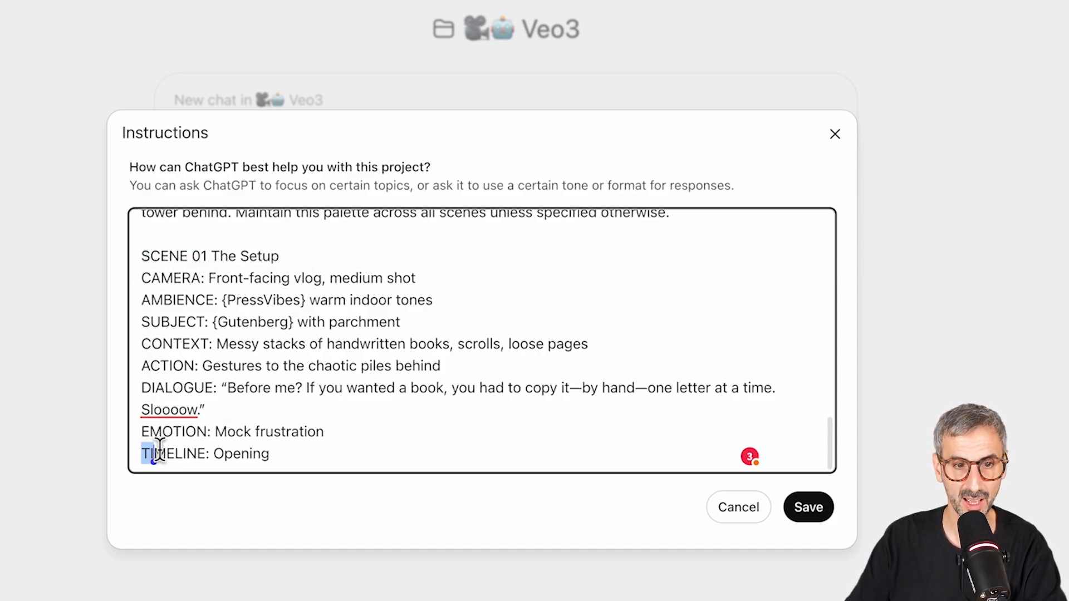
{"action": "left_click", "coordinate": [291, 327]}
{"action": "left_click_drag", "start_coordinate": [280, 255], "coordinate": [141, 252]}
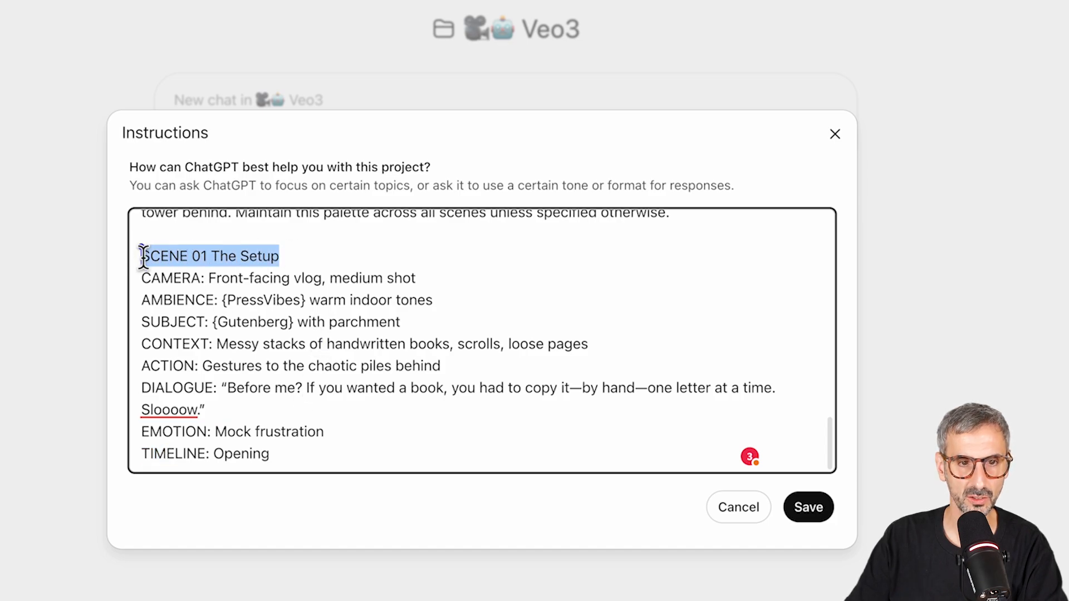
{"action": "left_click", "coordinate": [147, 278]}
{"action": "left_click", "coordinate": [359, 344]}
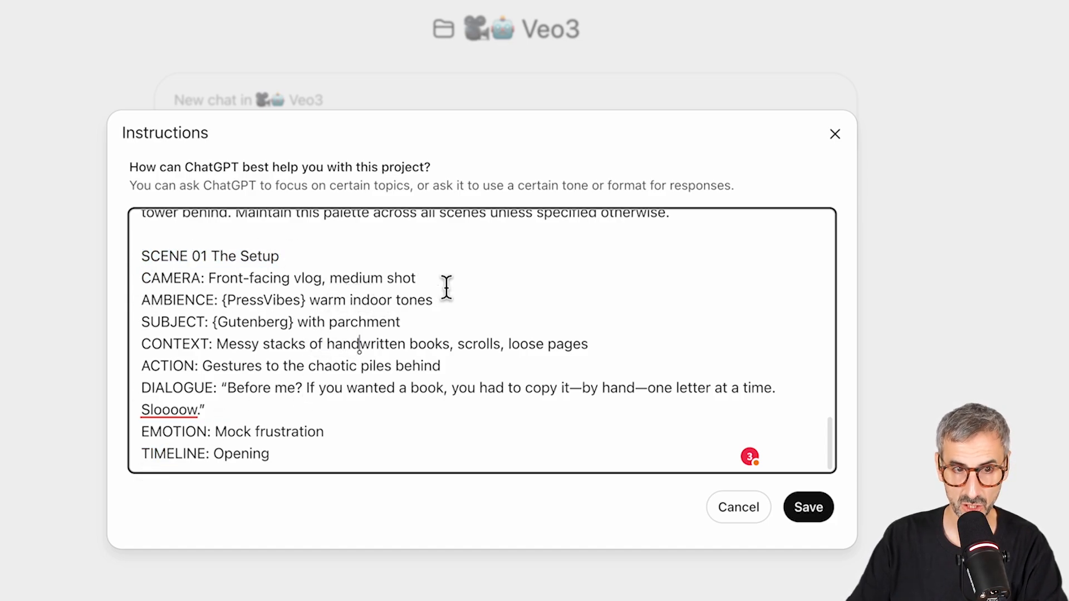
Compare SCENE 01's AMBIENCE line with the {PressVibes} anchor description, and highlight the {Gutenberg} tag in its SUBJECT line.
{"action": "left_click_drag", "start_coordinate": [142, 300], "coordinate": [150, 300]}
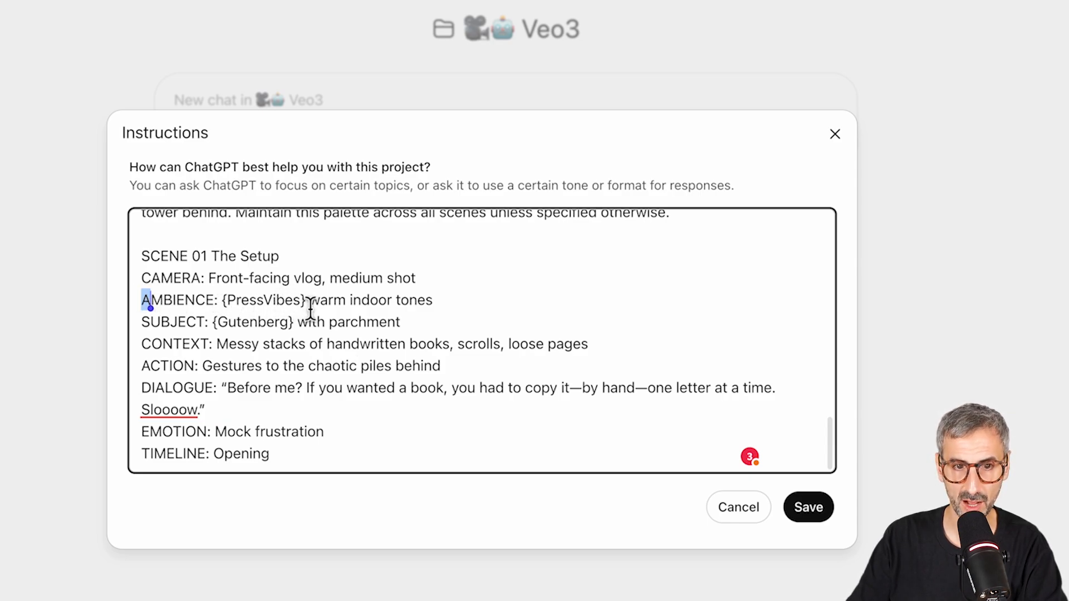
{"action": "scroll", "coordinate": [311, 316], "scroll_direction": "up", "scroll_amount": 5}
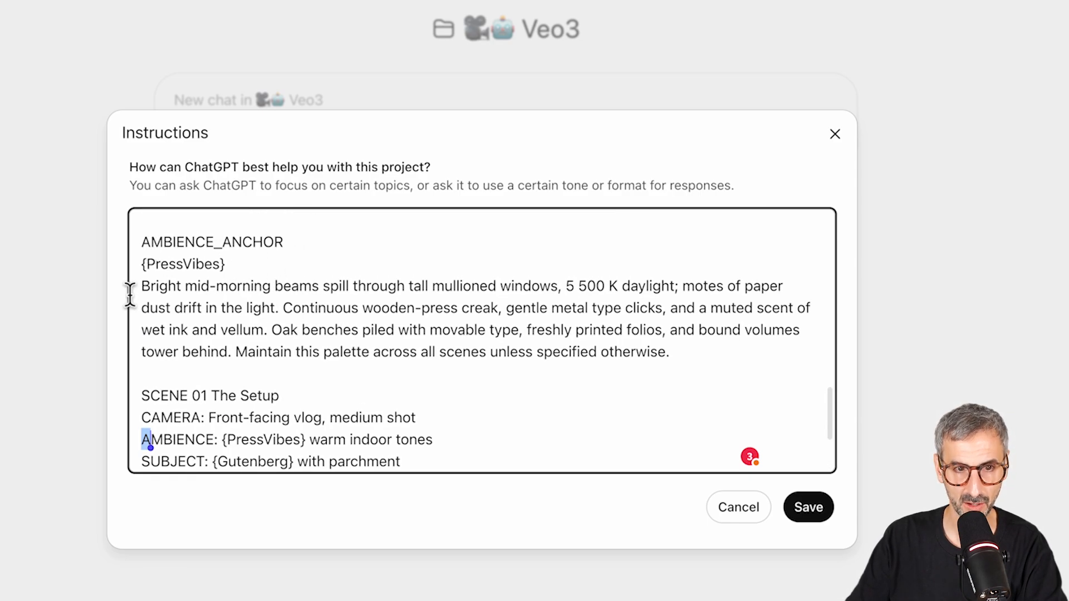
{"action": "scroll", "coordinate": [241, 312], "scroll_direction": "down", "scroll_amount": 3}
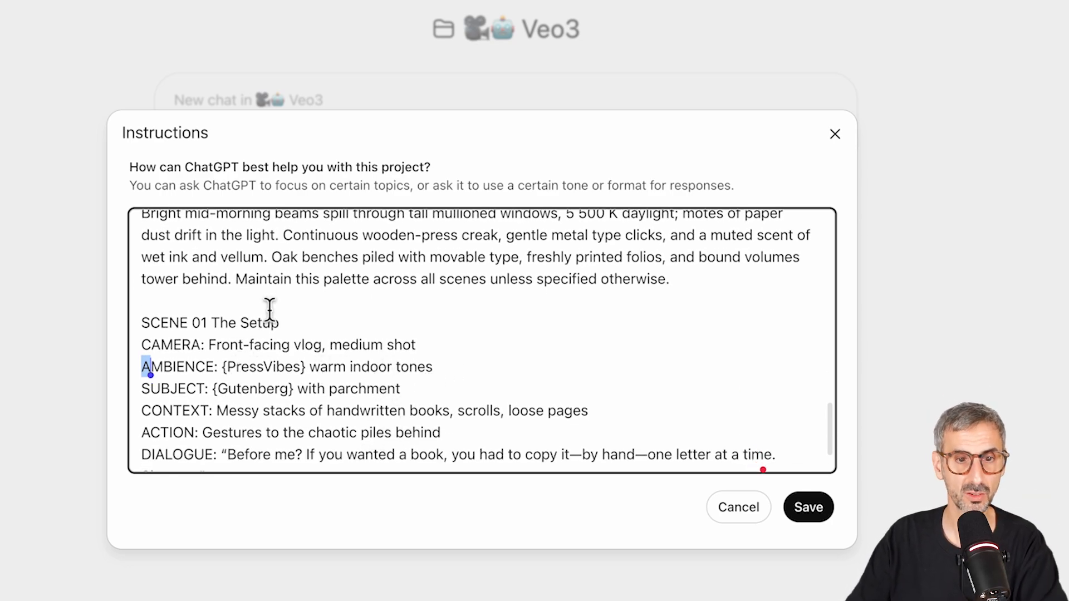
{"action": "left_click", "coordinate": [301, 345]}
{"action": "scroll", "coordinate": [167, 362], "scroll_direction": "down", "scroll_amount": 1}
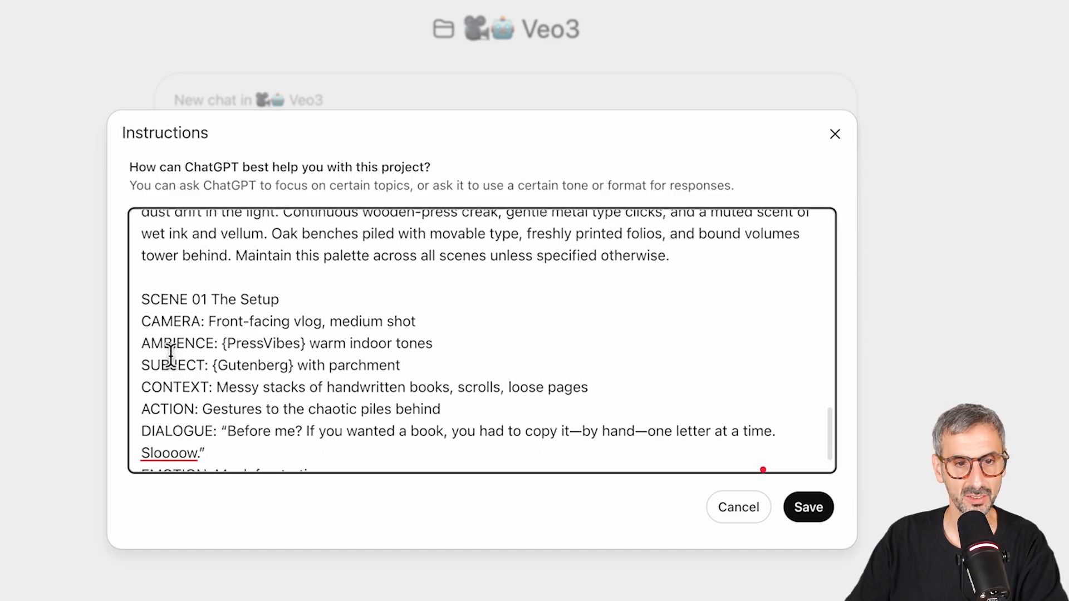
{"action": "left_click_drag", "start_coordinate": [213, 365], "coordinate": [292, 365]}
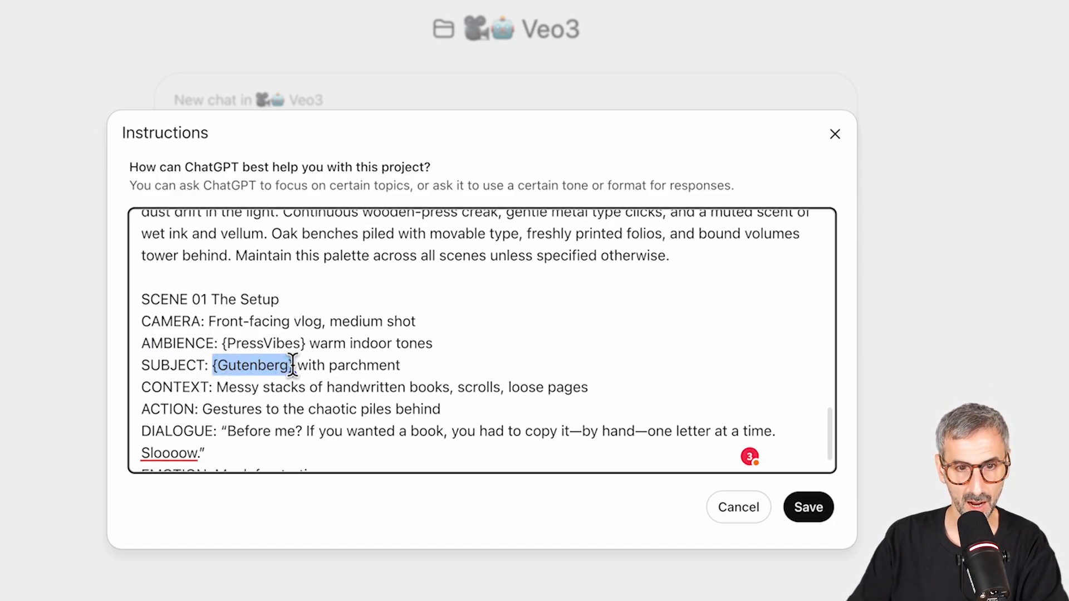
{"action": "left_click", "coordinate": [655, 320]}
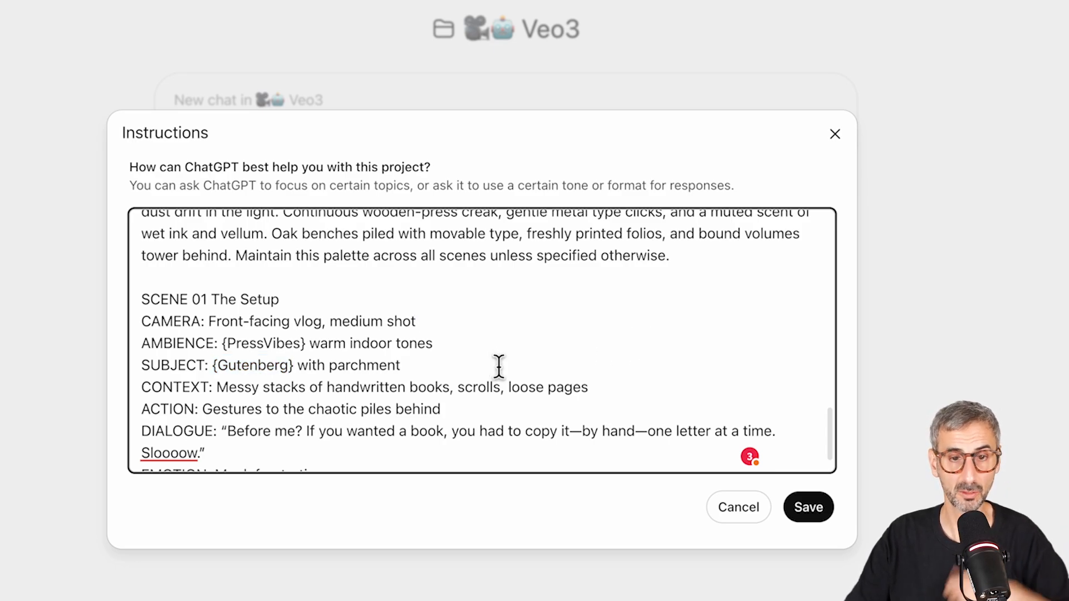
Read SCENE 01's remaining lines from CONTEXT to TIMELINE and highlight the TIMELINE value "Opening".
{"action": "scroll", "coordinate": [251, 432], "scroll_direction": "down", "scroll_amount": 1}
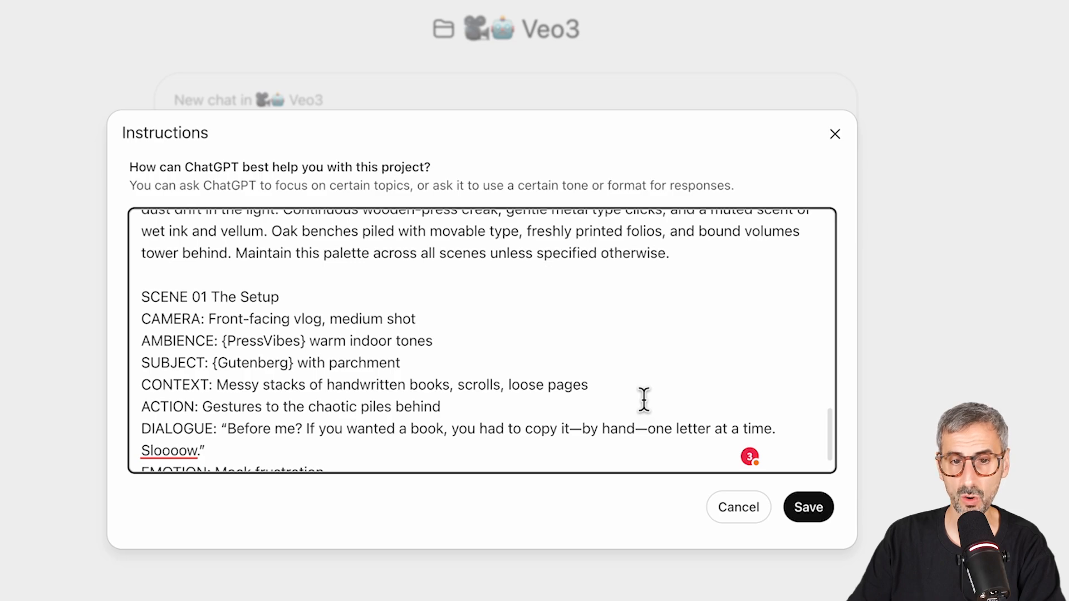
{"action": "scroll", "coordinate": [361, 433], "scroll_direction": "down", "scroll_amount": 1}
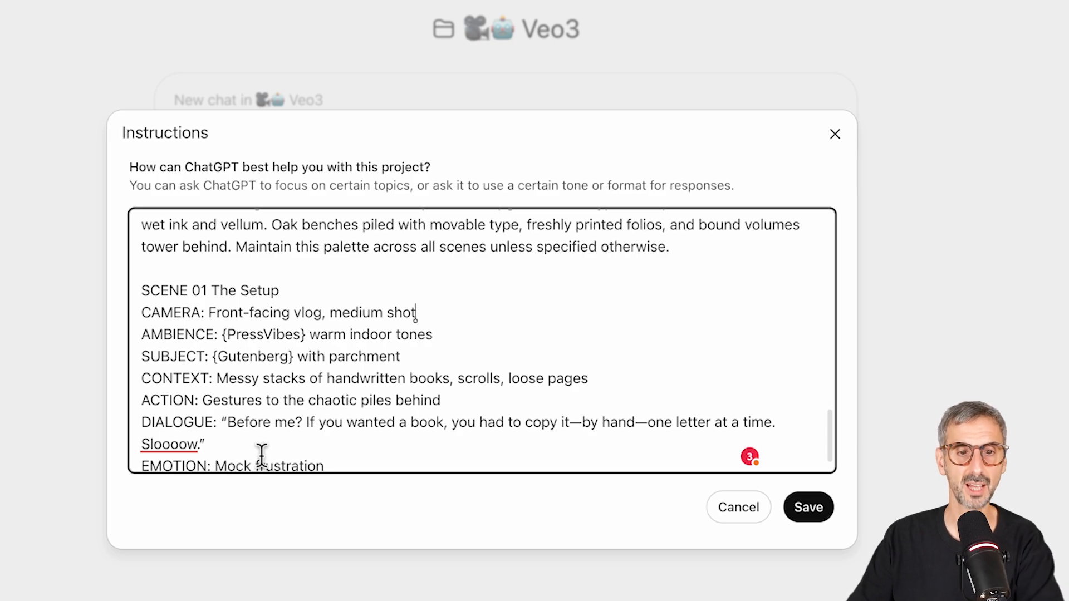
{"action": "scroll", "coordinate": [261, 455], "scroll_direction": "down", "scroll_amount": 1}
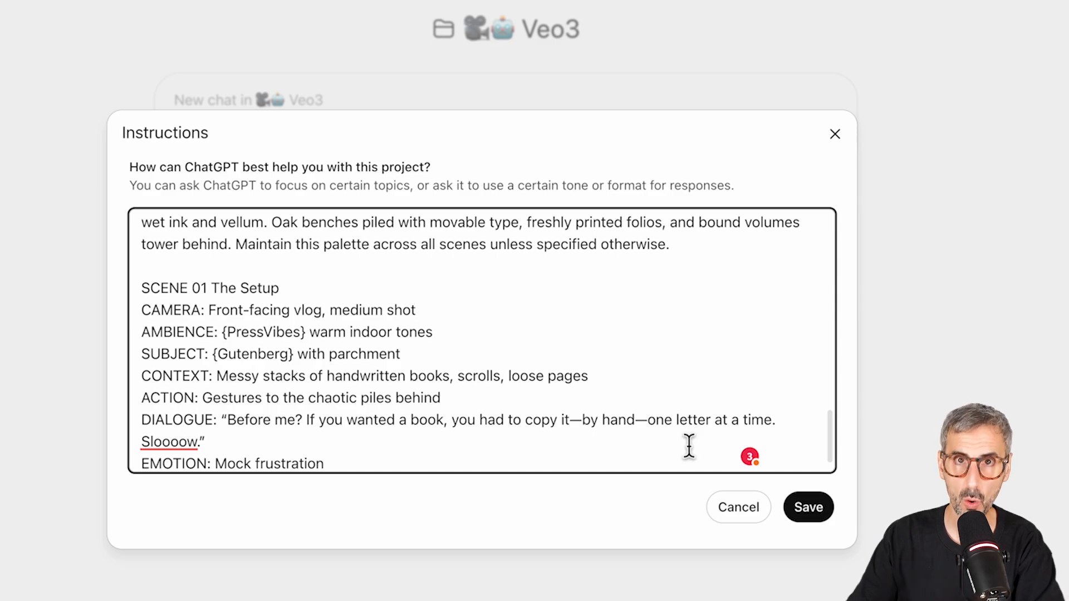
{"action": "scroll", "coordinate": [689, 446], "scroll_direction": "down", "scroll_amount": 2}
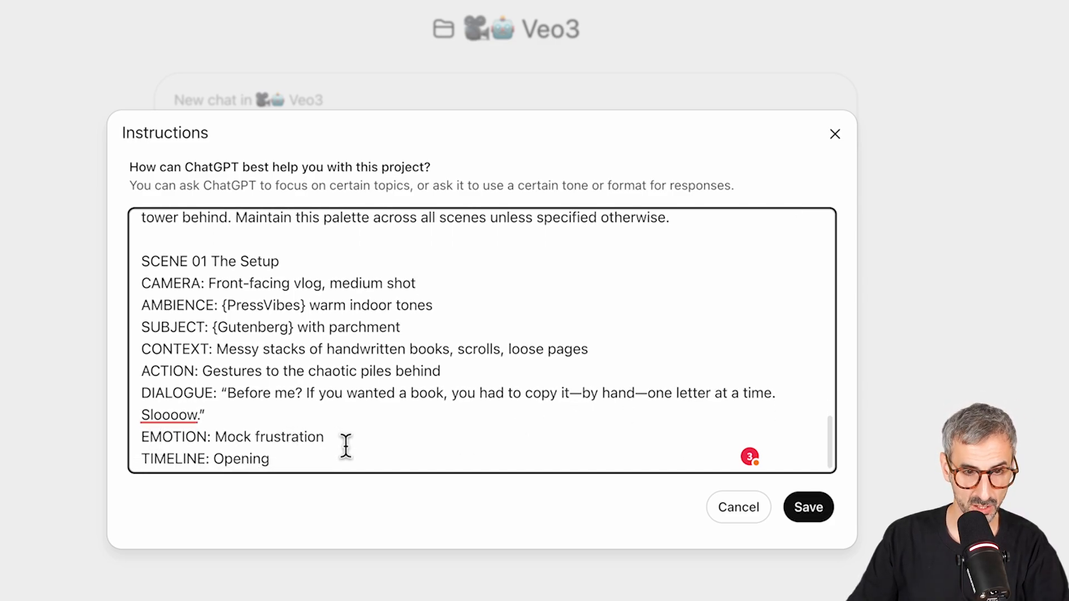
{"action": "scroll", "coordinate": [342, 446], "scroll_direction": "down", "scroll_amount": 1}
{"action": "left_click_drag", "start_coordinate": [215, 454], "coordinate": [288, 458]}
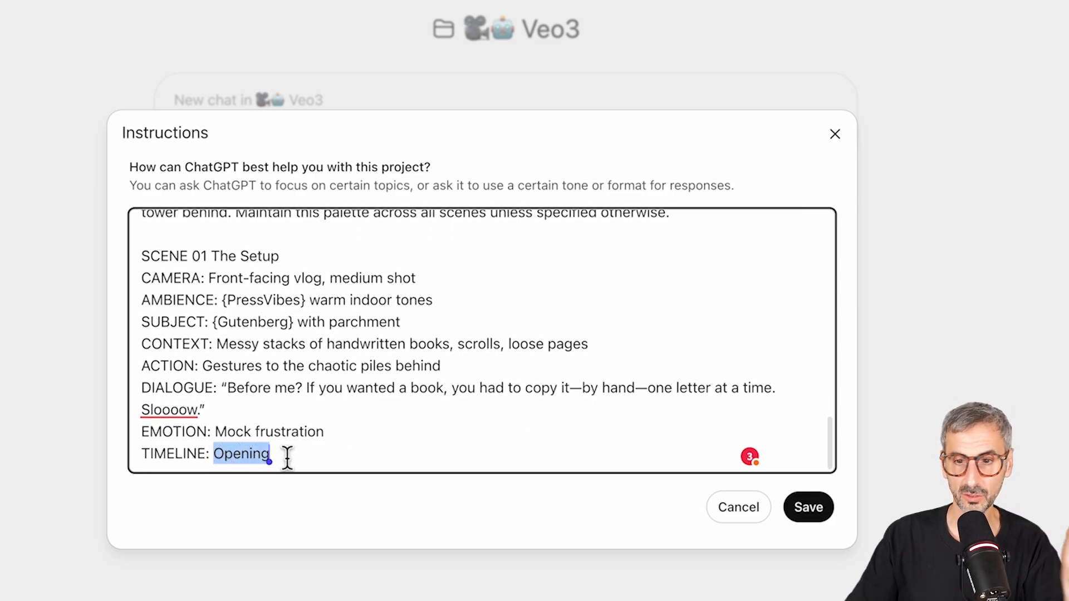
{"action": "left_click", "coordinate": [368, 454]}
Save the project instructions and open the "Johannes Gutenberg – The Printing Press" chat at its first prompt.
{"action": "left_click", "coordinate": [809, 507]}
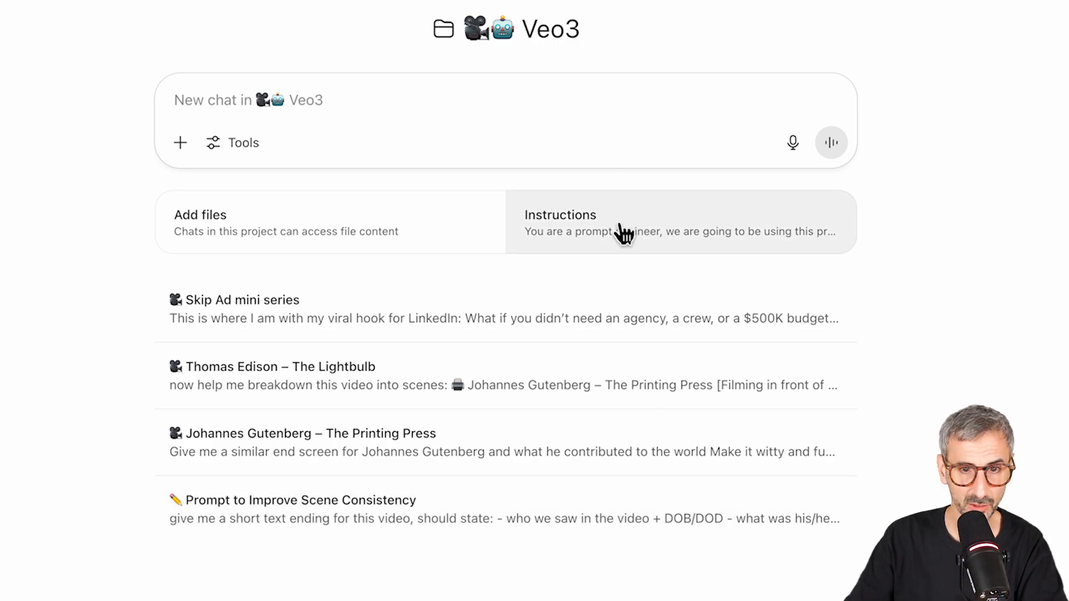
{"action": "left_click", "coordinate": [291, 456]}
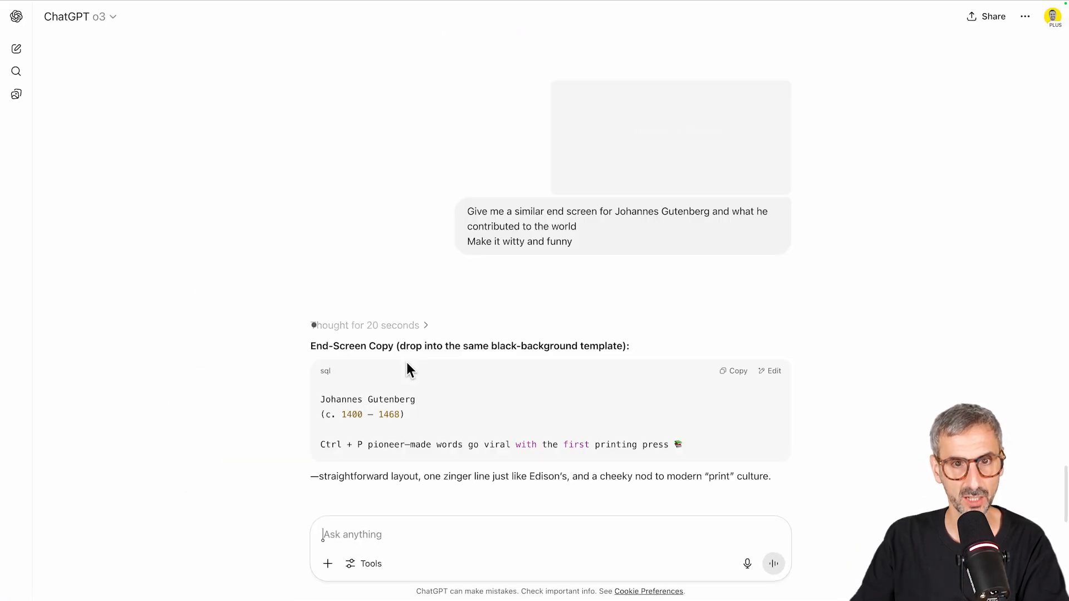
{"action": "scroll", "coordinate": [486, 283], "scroll_direction": "up", "scroll_amount": 20}
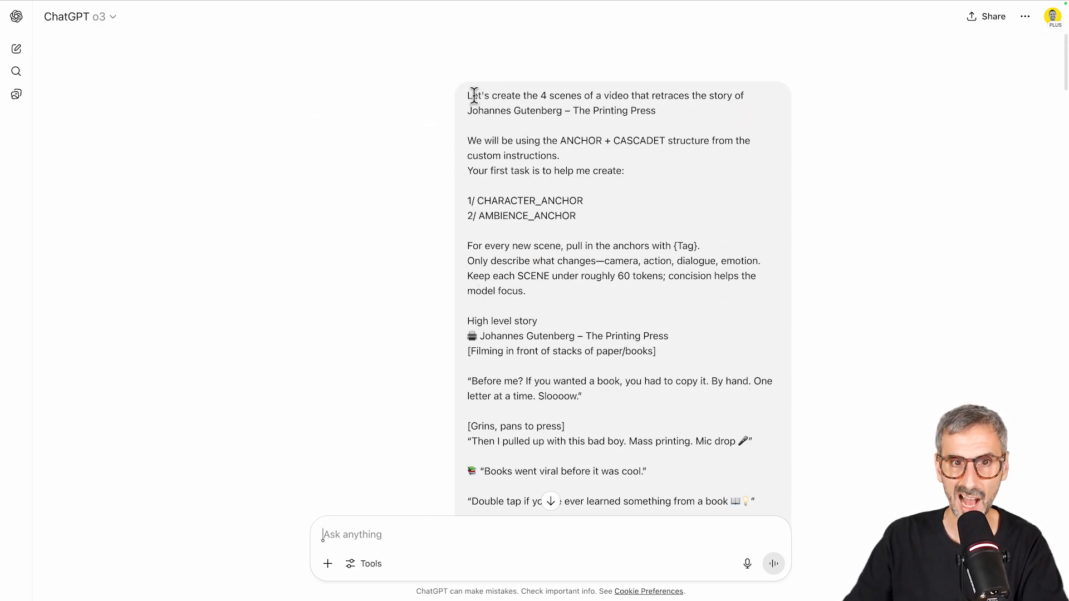
Read the opening of the four-scene Gutenberg prompt and highlight its reference to the custom instructions.
{"action": "left_click_drag", "start_coordinate": [468, 95], "coordinate": [590, 374]}
{"action": "mouse_move", "coordinate": [800, 246]}
{"action": "left_mouse_down"}
{"action": "mouse_move", "coordinate": [812, 327]}
{"action": "mouse_move", "coordinate": [784, 239]}
{"action": "left_mouse_up"}
{"action": "left_click", "coordinate": [1014, 202]}
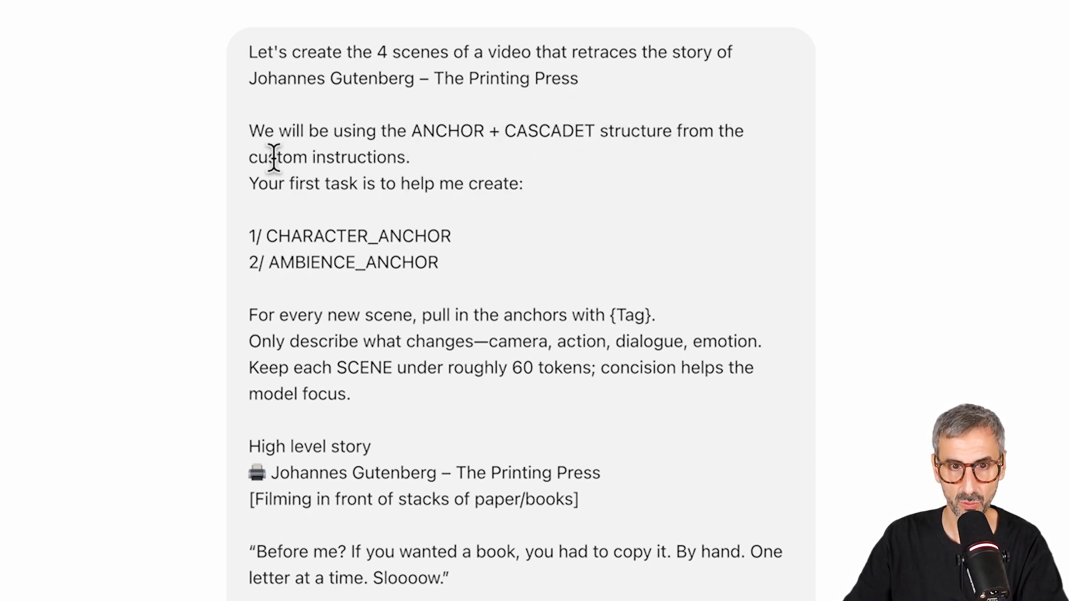
{"action": "left_click_drag", "start_coordinate": [250, 157], "coordinate": [425, 172]}
{"action": "left_click", "coordinate": [467, 179]}
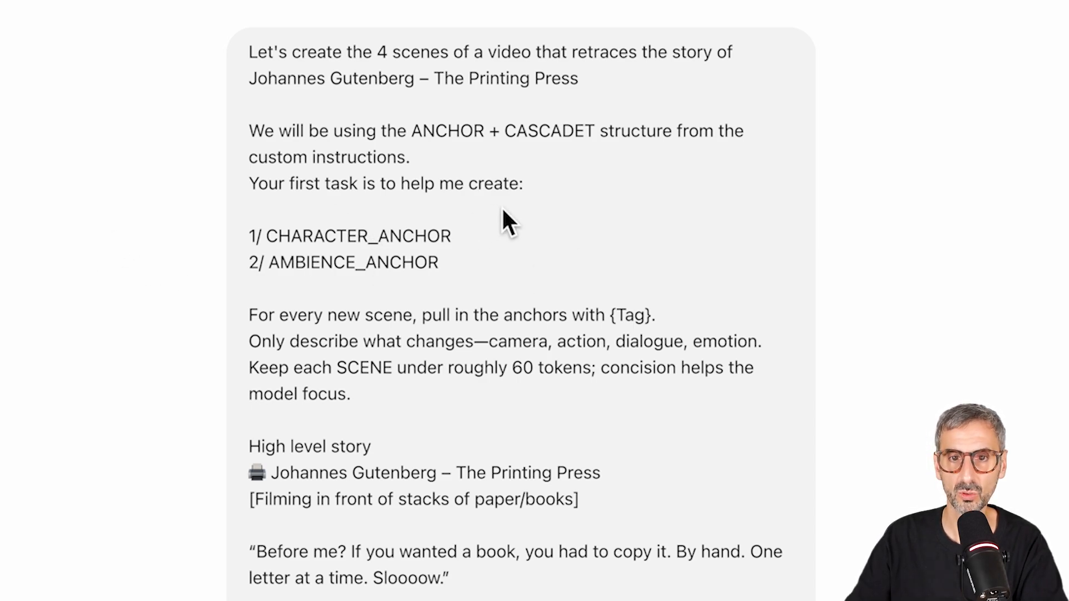
Highlight the prompt's two requested items, "1/ CHARACTER_ANCHOR" and "2/ AMBIENCE_ANCHOR", one after the other.
{"action": "left_click_drag", "start_coordinate": [249, 236], "coordinate": [464, 231]}
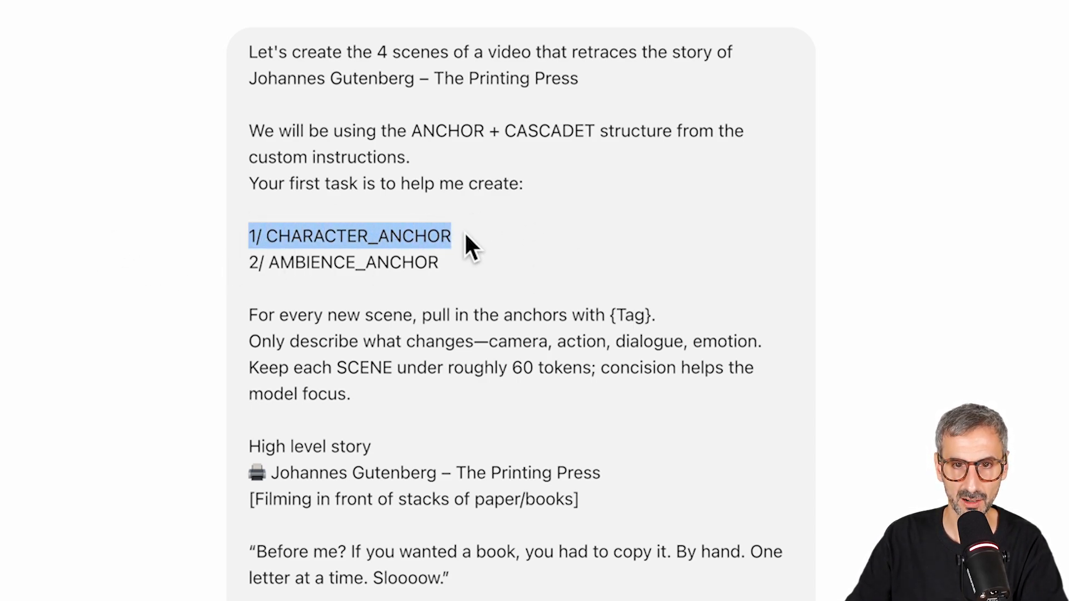
{"action": "left_click", "coordinate": [203, 265]}
{"action": "left_click_drag", "start_coordinate": [249, 263], "coordinate": [447, 267]}
{"action": "left_click", "coordinate": [567, 238]}
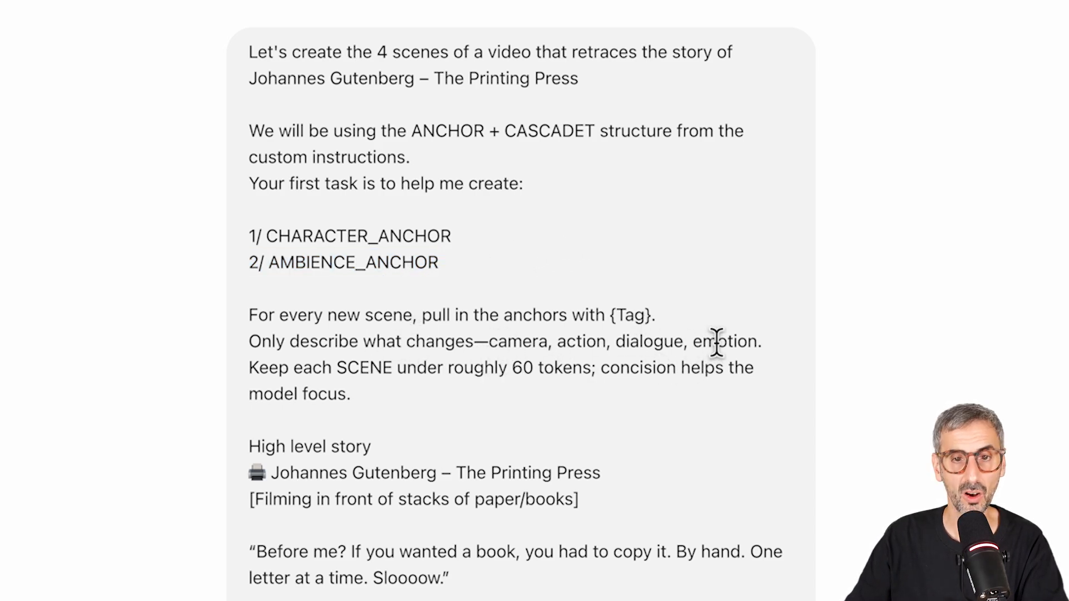
Read the prompt's rules for every new scene and highlight the "60 tokens" limit per SCENE.
{"action": "scroll", "coordinate": [361, 368], "scroll_direction": "down", "scroll_amount": 1}
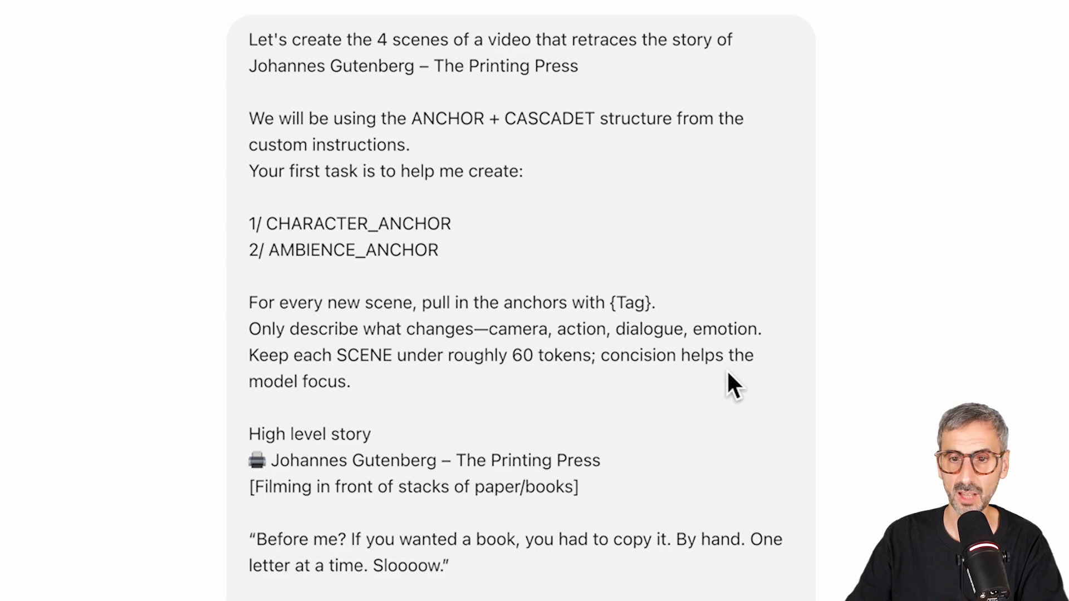
{"action": "scroll", "coordinate": [406, 393], "scroll_direction": "down", "scroll_amount": 2}
{"action": "left_click_drag", "start_coordinate": [509, 328], "coordinate": [590, 335]}
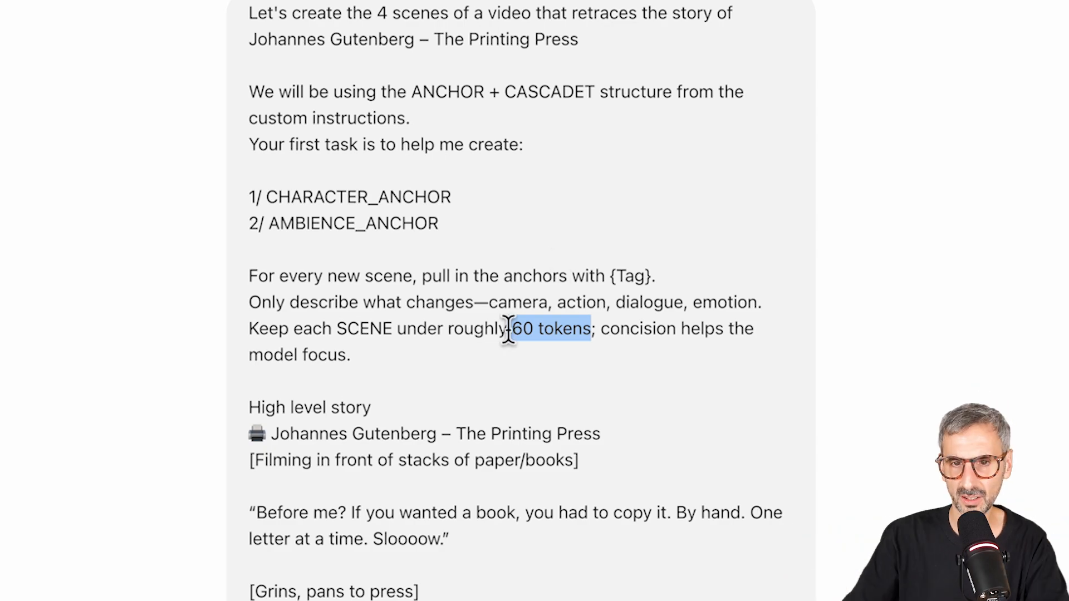
{"action": "left_click_drag", "start_coordinate": [509, 329], "coordinate": [596, 323]}
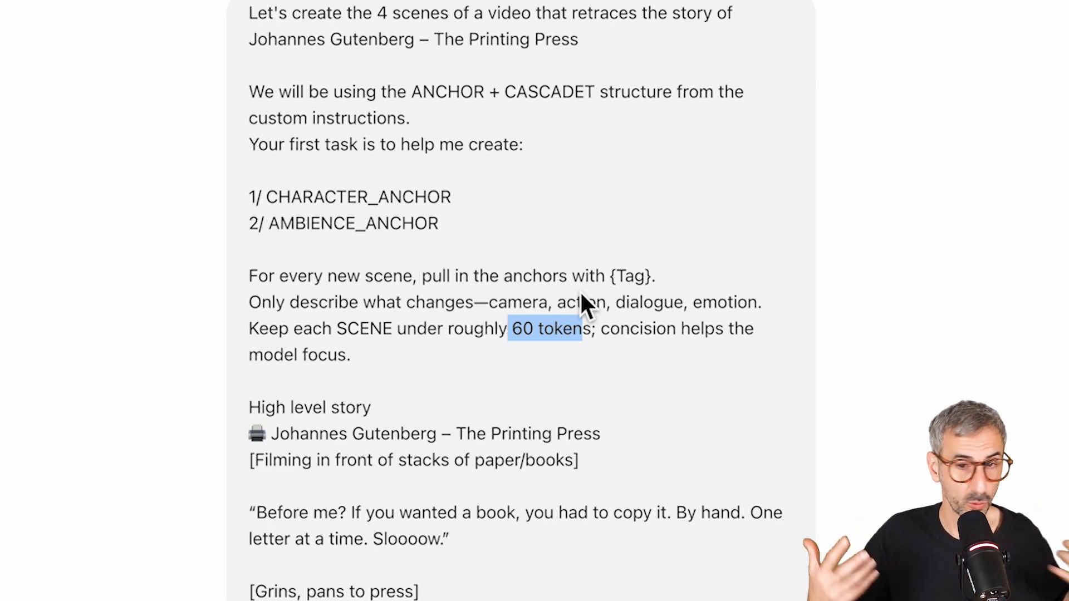
{"action": "left_click", "coordinate": [504, 388]}
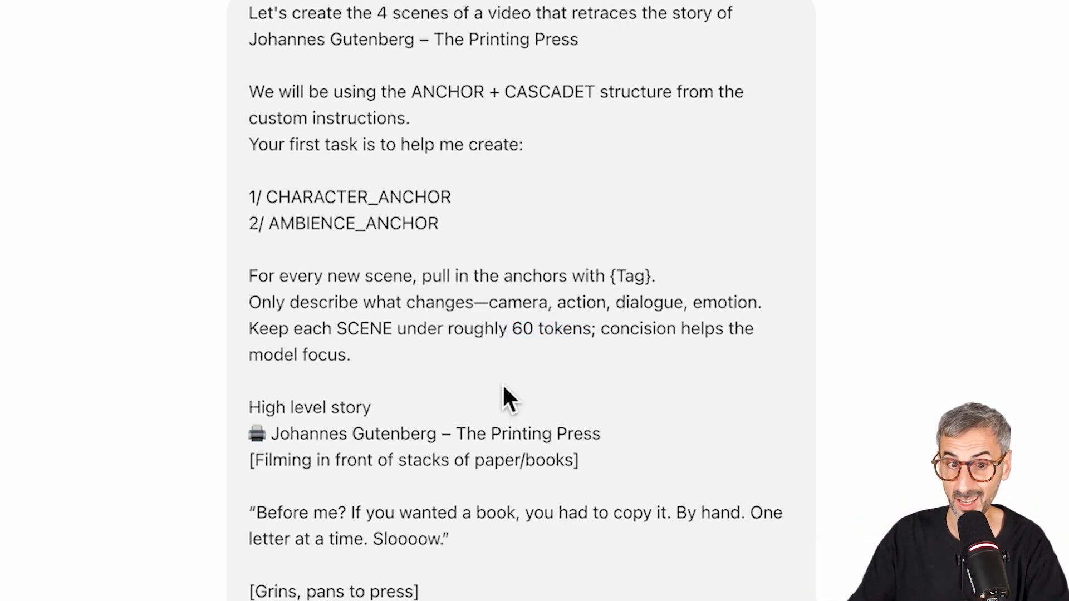
Highlight the "High level story" heading in the prompt and read the story outline below it.
{"action": "scroll", "coordinate": [219, 407], "scroll_direction": "down", "scroll_amount": 1}
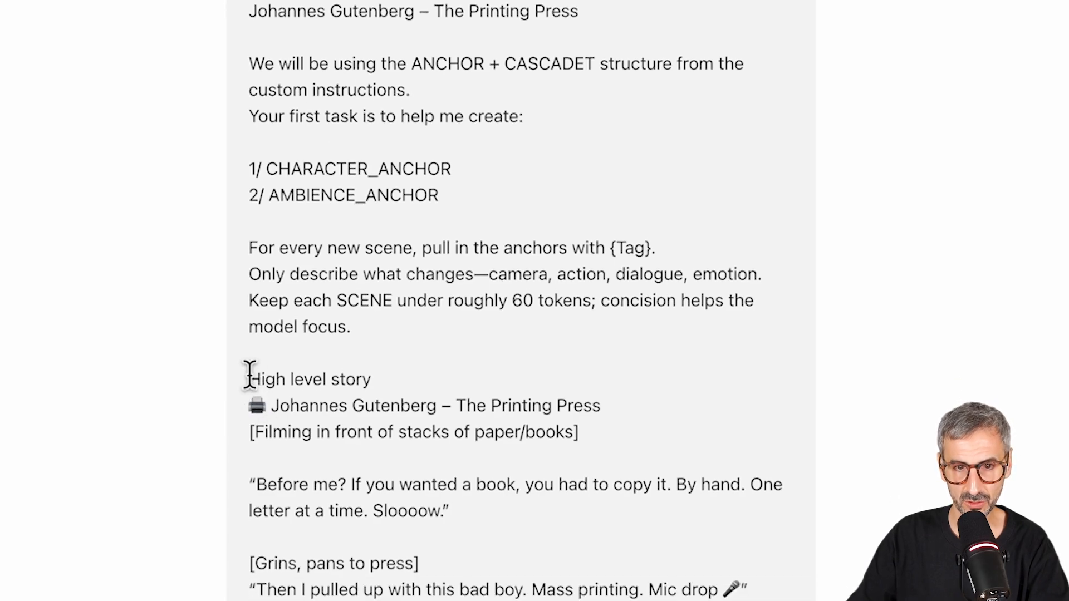
{"action": "left_click_drag", "start_coordinate": [248, 379], "coordinate": [373, 382]}
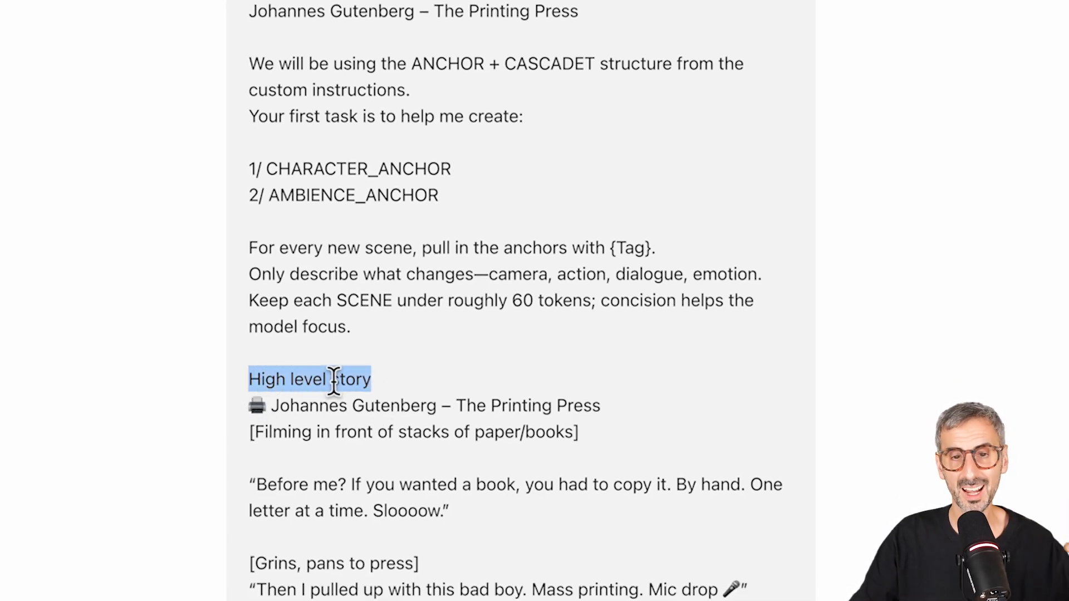
{"action": "scroll", "coordinate": [336, 385], "scroll_direction": "down", "scroll_amount": 1}
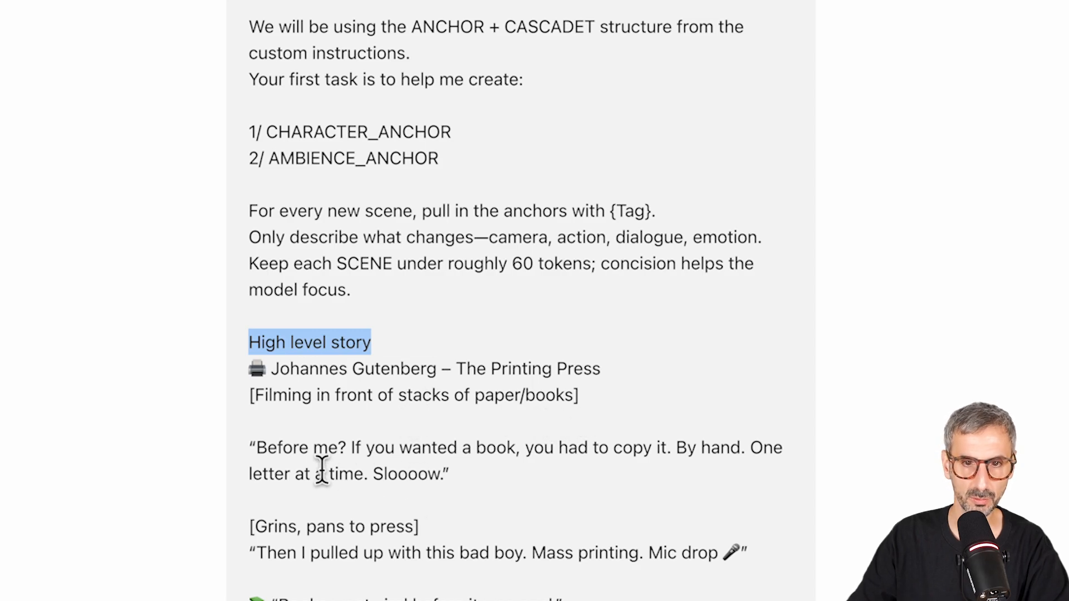
{"action": "scroll", "coordinate": [543, 459], "scroll_direction": "down", "scroll_amount": 1}
{"action": "scroll", "coordinate": [569, 435], "scroll_direction": "down", "scroll_amount": 2}
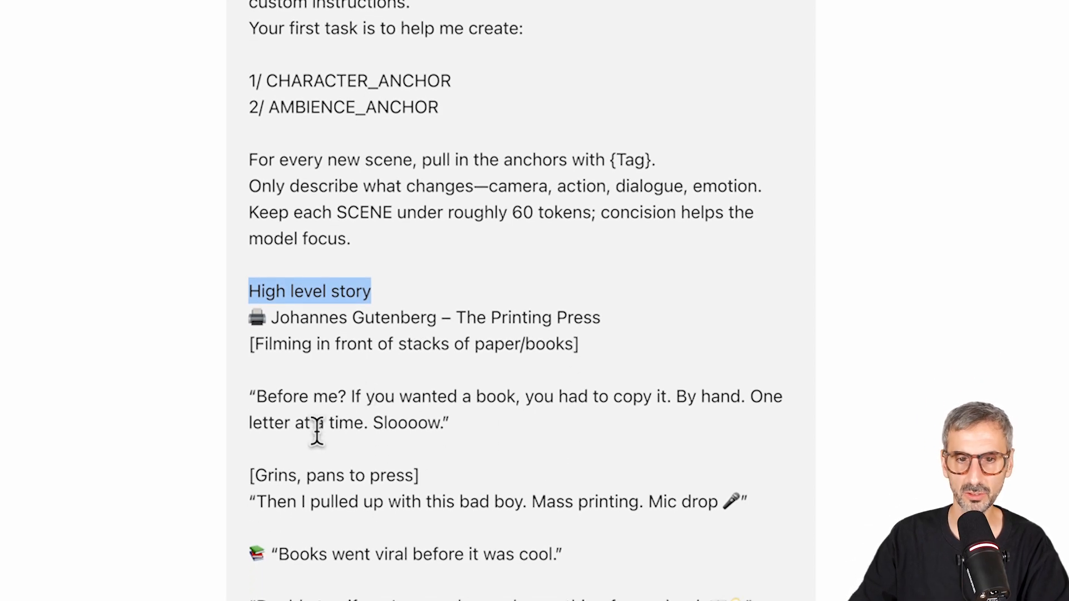
Highlight the stage direction "[Grins, pans to press]" and the words "Mic drop" in the dialogue line below it.
{"action": "left_click_drag", "start_coordinate": [250, 434], "coordinate": [446, 436]}
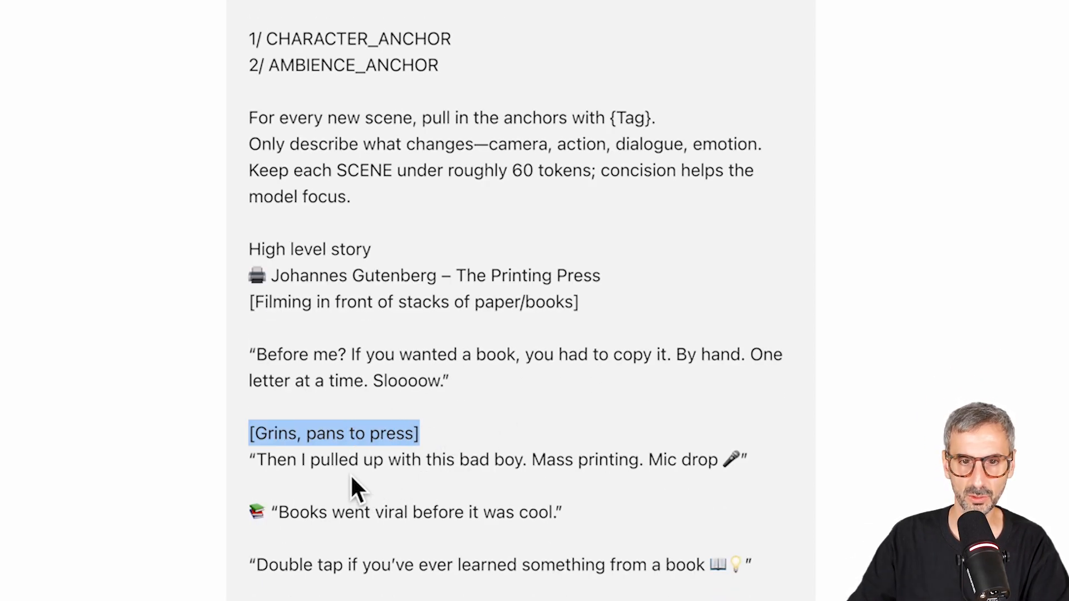
{"action": "left_click", "coordinate": [323, 491]}
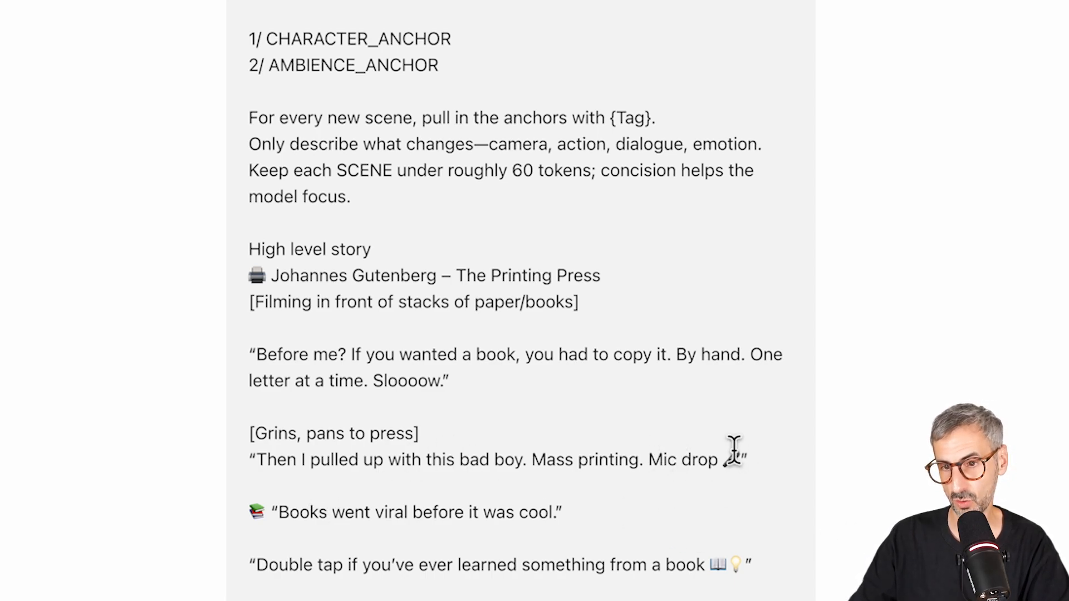
{"action": "left_click_drag", "start_coordinate": [739, 452], "coordinate": [654, 448]}
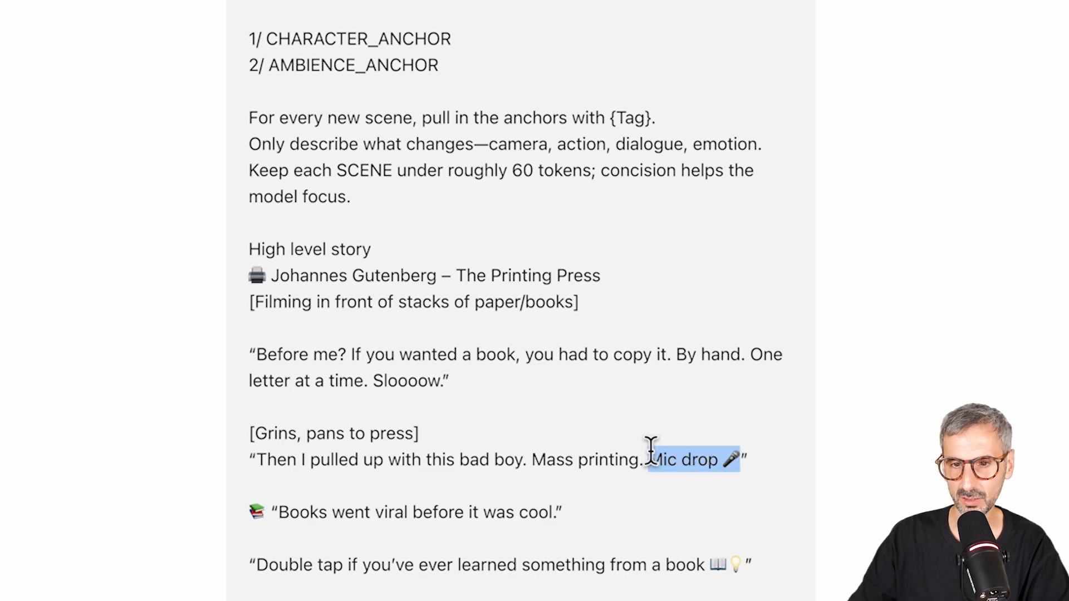
Highlight the microphone emoji, the start of the "Books went viral" line, and the words "Double tap" in the closing line.
{"action": "left_click", "coordinate": [727, 461]}
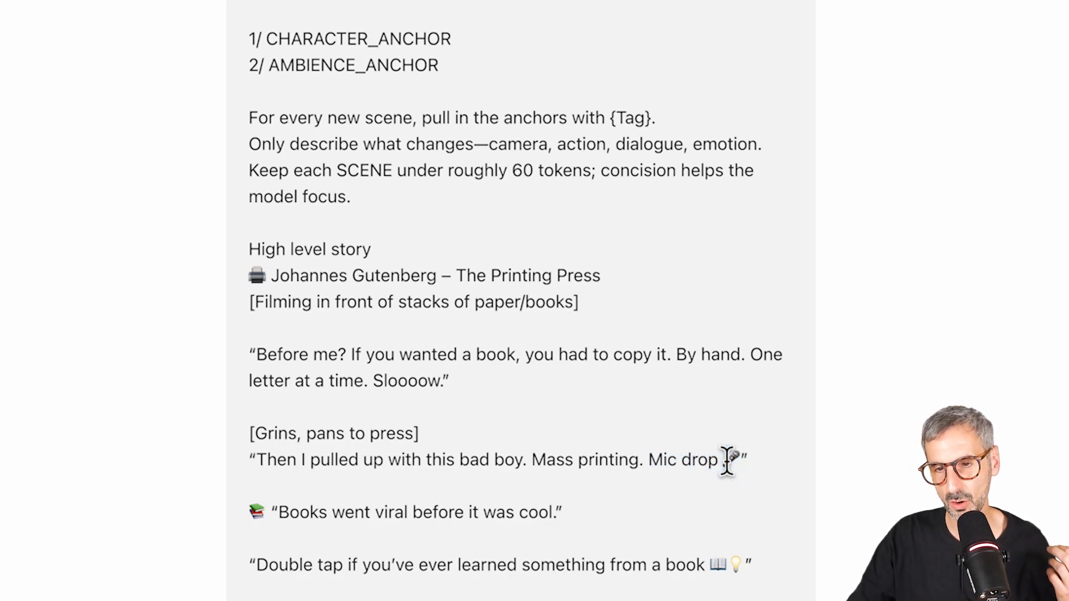
{"action": "left_click_drag", "start_coordinate": [728, 461], "coordinate": [735, 458]}
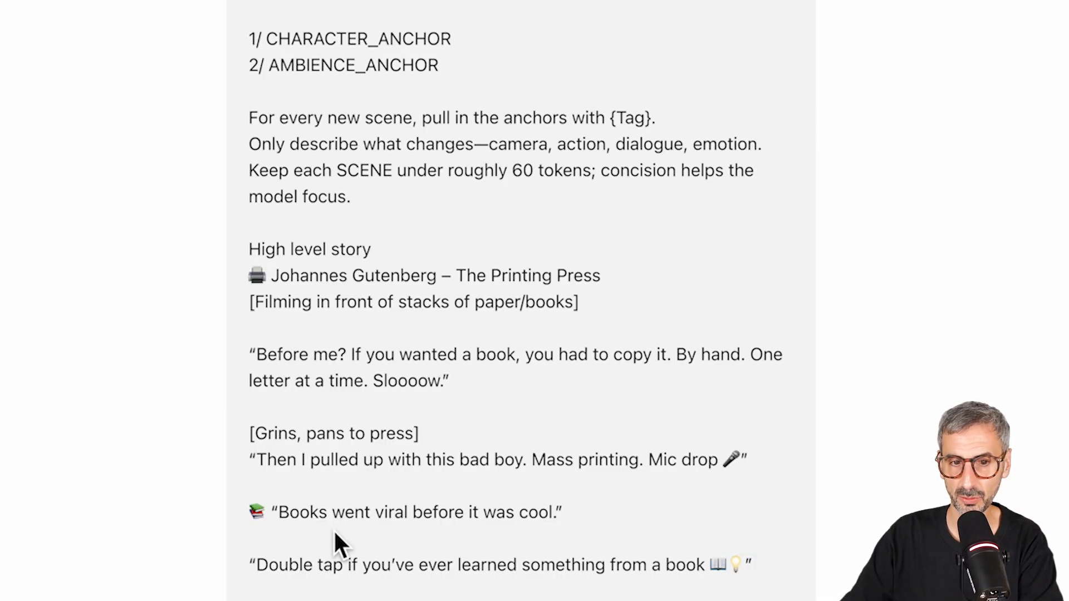
{"action": "left_click_drag", "start_coordinate": [272, 512], "coordinate": [344, 512]}
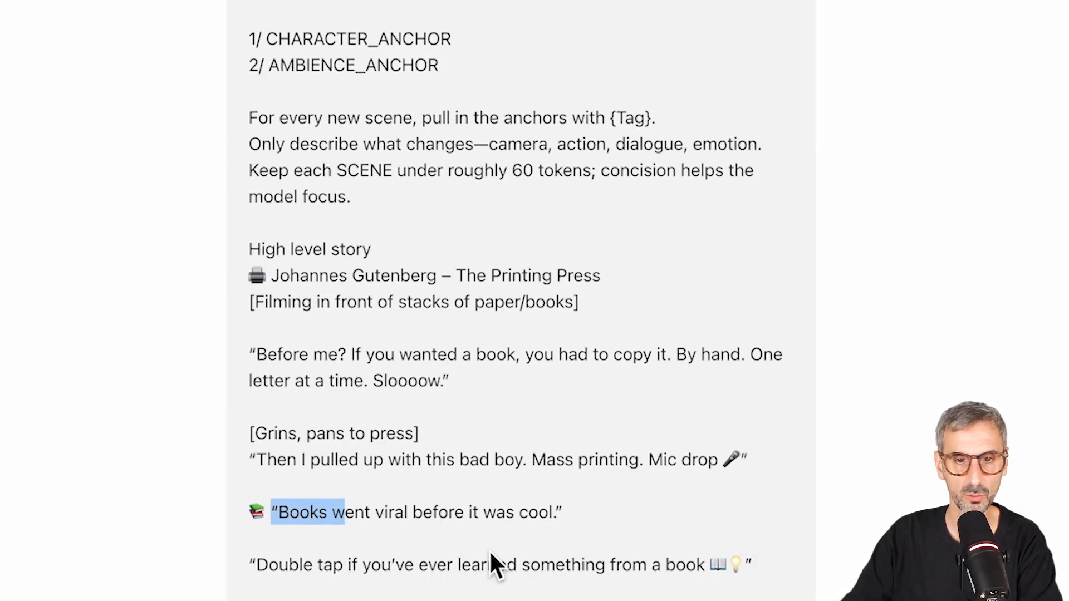
{"action": "left_click_drag", "start_coordinate": [255, 565], "coordinate": [746, 564]}
{"action": "left_click", "coordinate": [714, 567]}
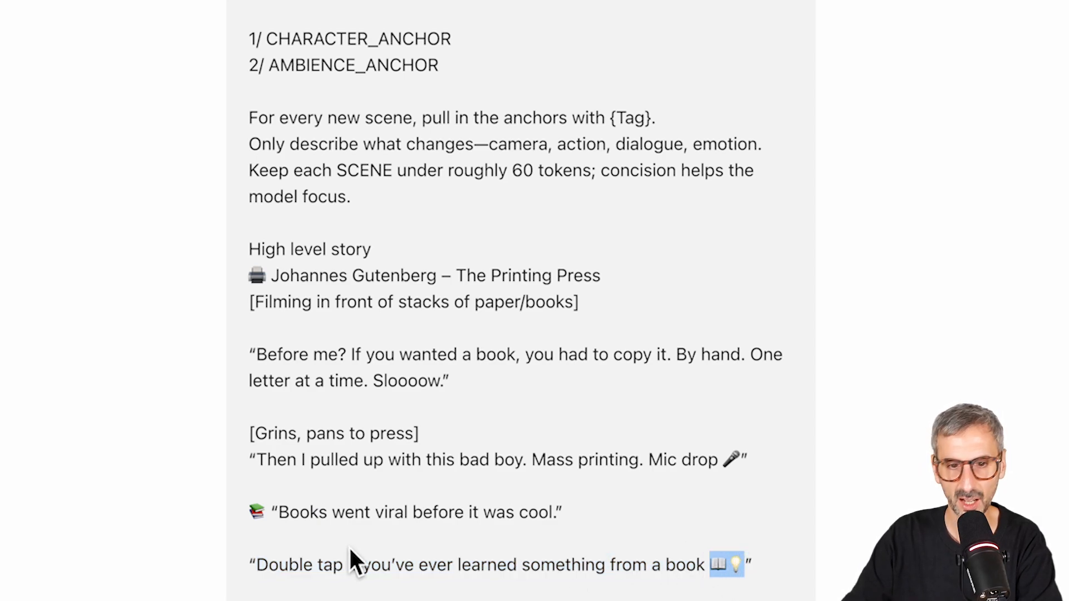
{"action": "left_click_drag", "start_coordinate": [258, 565], "coordinate": [341, 573]}
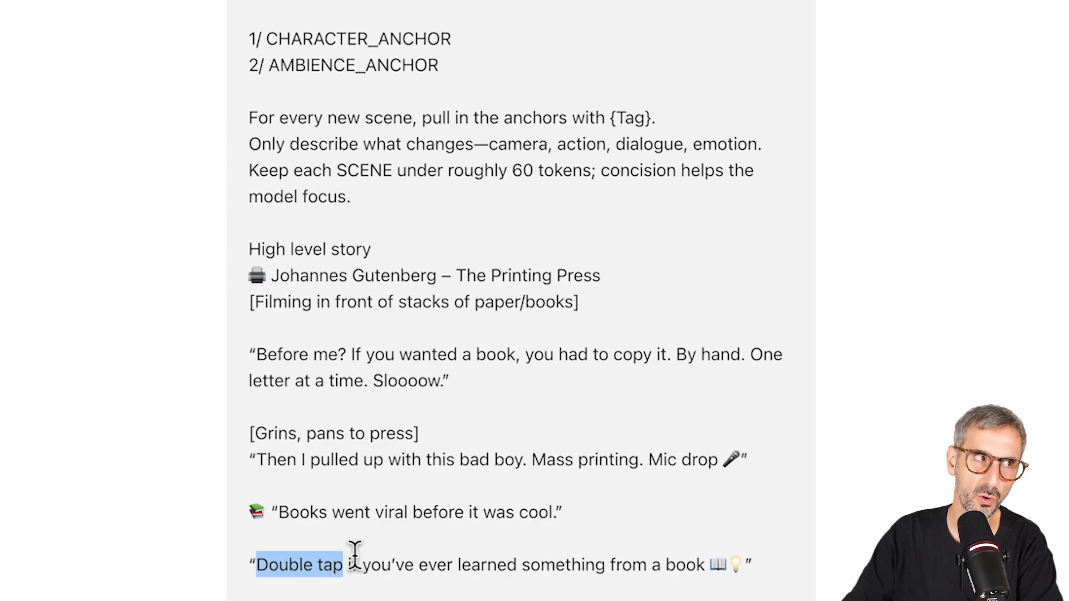
Highlight the prompt's whole story outline, from the "High level story" heading through the "Double tap" line.
{"action": "scroll", "coordinate": [351, 554], "scroll_direction": "down", "scroll_amount": 5}
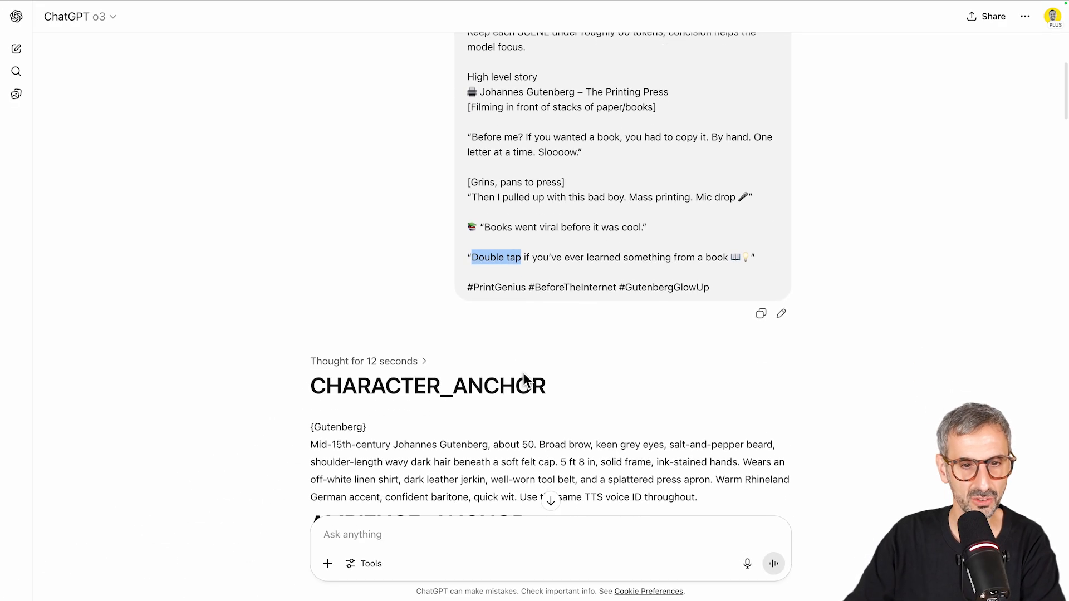
{"action": "scroll", "coordinate": [385, 207], "scroll_direction": "down", "scroll_amount": 2}
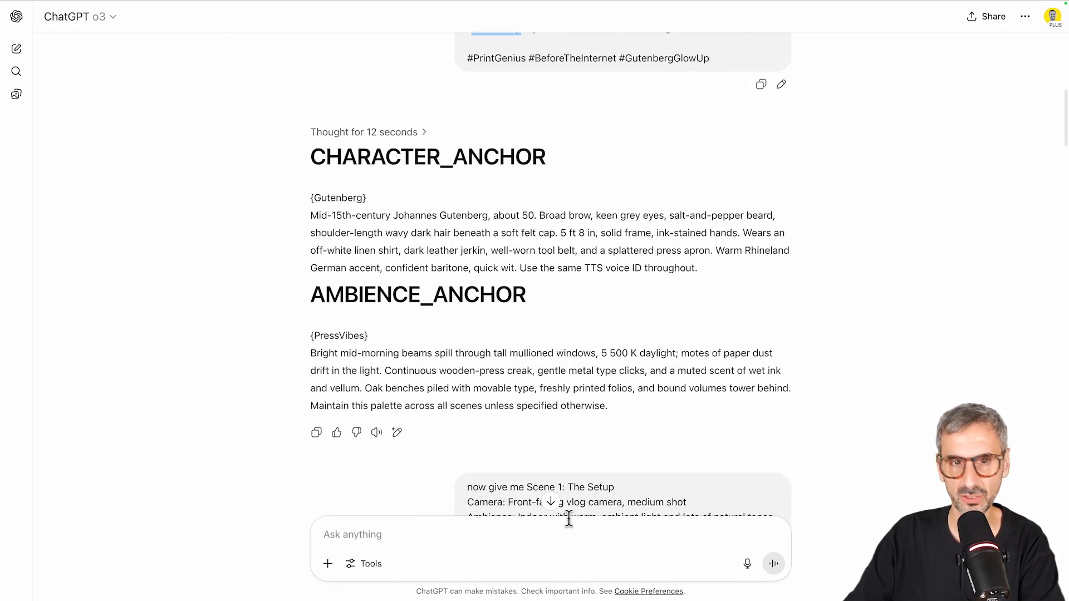
{"action": "scroll", "coordinate": [613, 149], "scroll_direction": "up", "scroll_amount": 6}
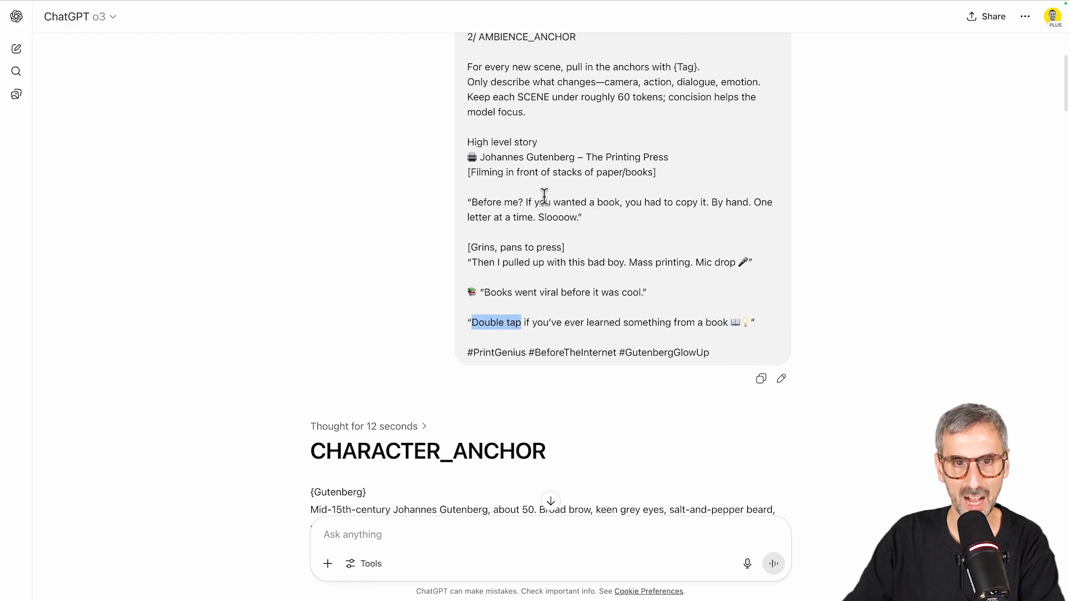
{"action": "left_click_drag", "start_coordinate": [470, 143], "coordinate": [745, 325]}
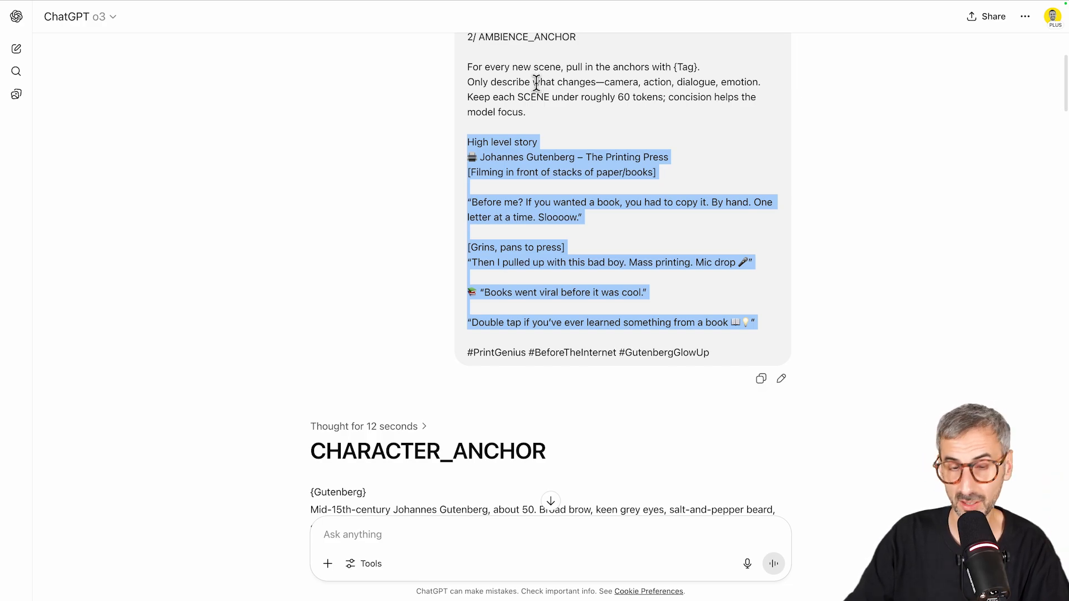
Highlight "Your first task is to help me create:" together with the CHARACTER_ANCHOR and AMBIENCE_ANCHOR items below it.
{"action": "left_click", "coordinate": [434, 148]}
{"action": "scroll", "coordinate": [434, 148], "scroll_direction": "up", "scroll_amount": 2}
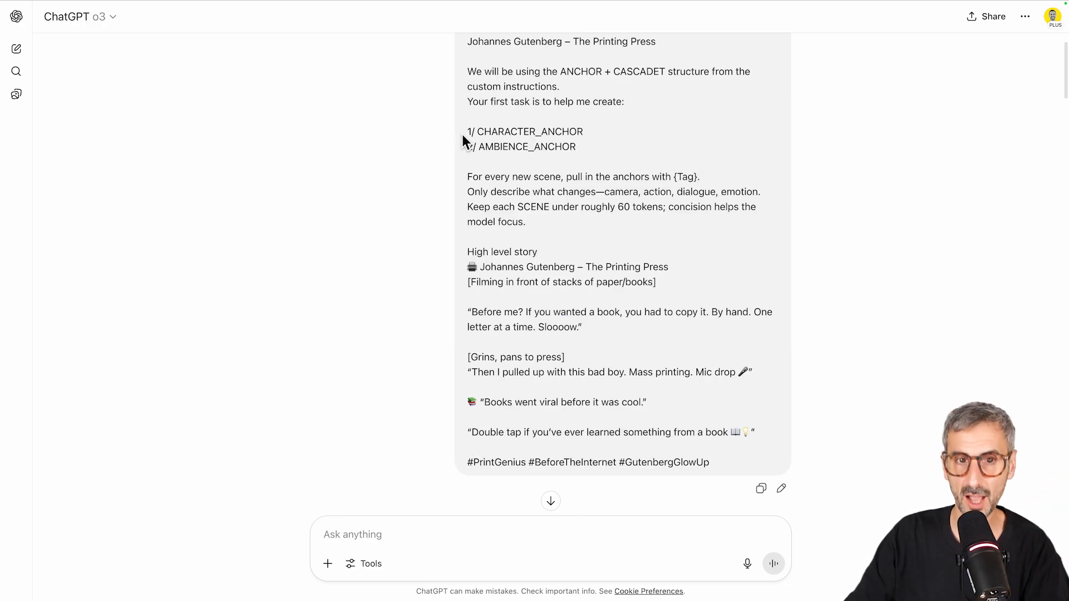
{"action": "left_click_drag", "start_coordinate": [467, 102], "coordinate": [646, 162]}
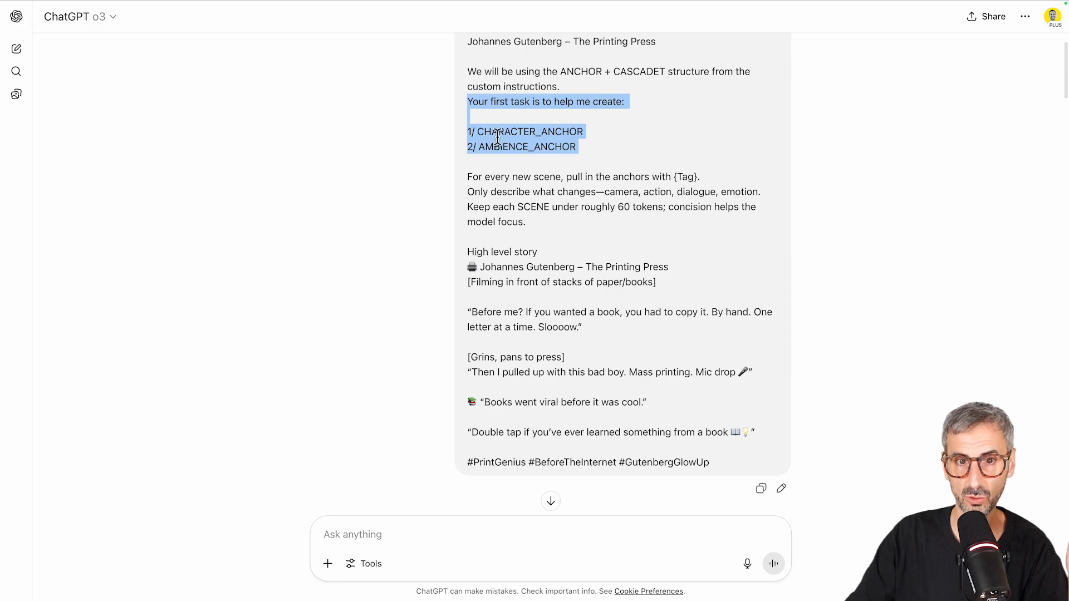
Read the {Gutenberg} CHARACTER_ANCHOR and {PressVibes} AMBIENCE_ANCHOR descriptions in ChatGPT's reply.
{"action": "scroll", "coordinate": [559, 161], "scroll_direction": "down", "scroll_amount": 6}
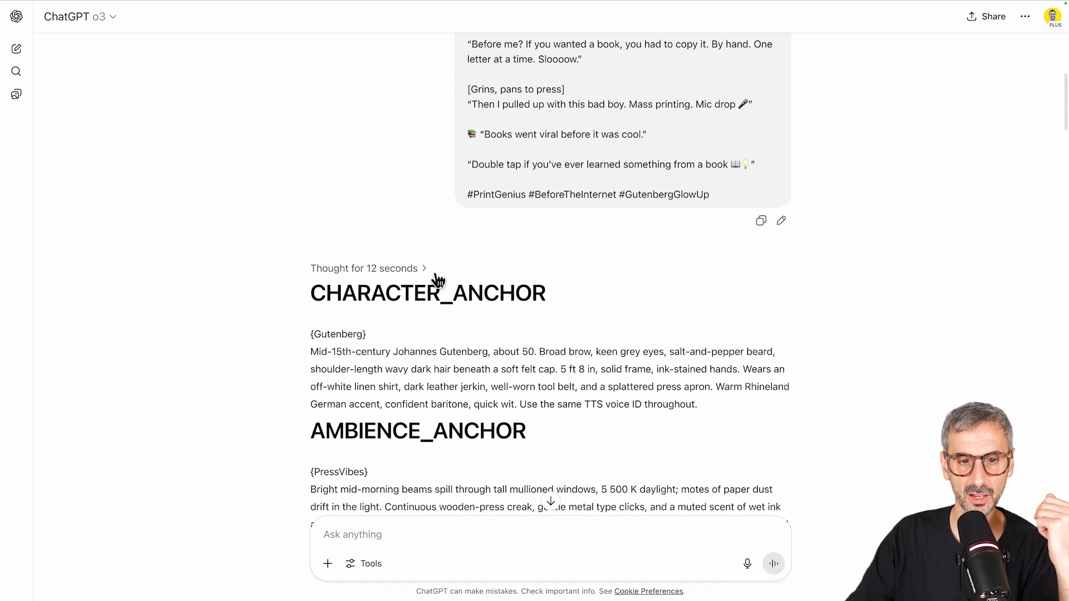
{"action": "scroll", "coordinate": [370, 244], "scroll_direction": "down", "scroll_amount": 1}
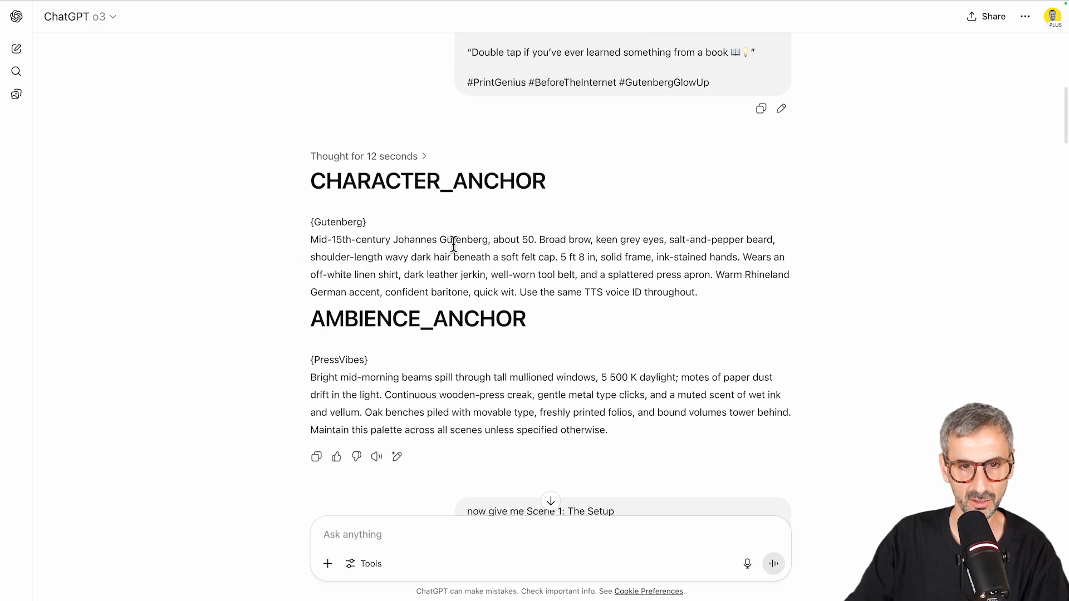
{"action": "scroll", "coordinate": [534, 306], "scroll_direction": "down", "scroll_amount": 4}
{"action": "scroll", "coordinate": [307, 99], "scroll_direction": "up", "scroll_amount": 1}
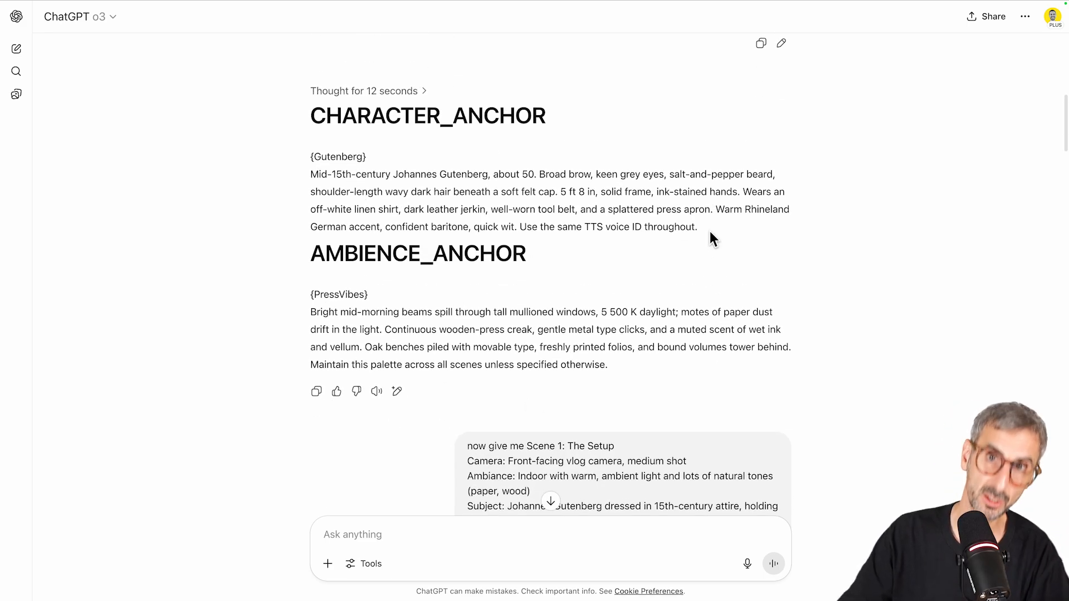
{"action": "scroll", "coordinate": [559, 322], "scroll_direction": "down", "scroll_amount": 4}
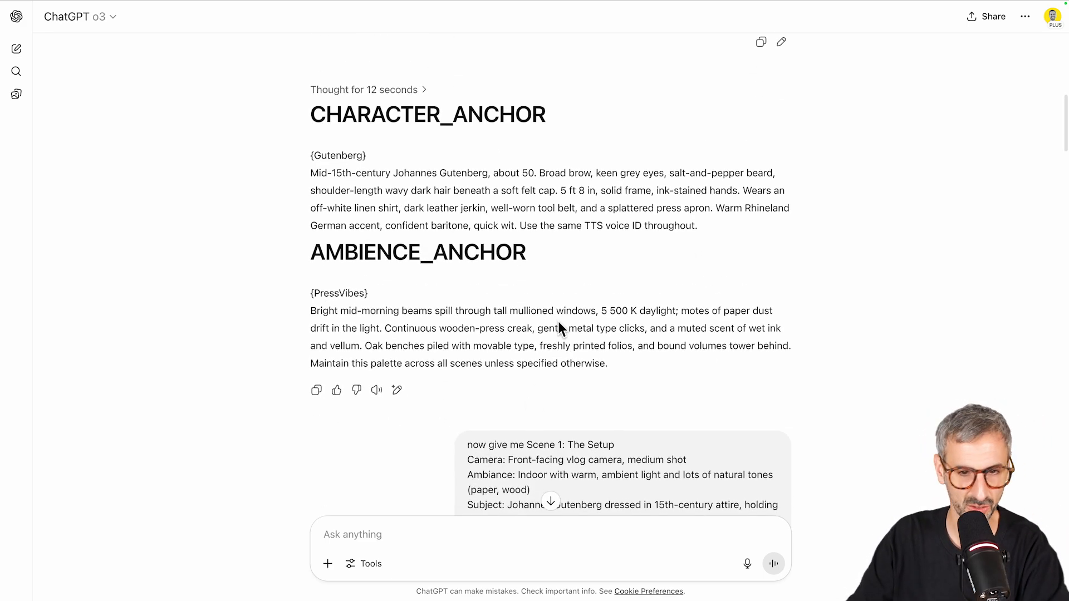
{"action": "scroll", "coordinate": [559, 324], "scroll_direction": "down", "scroll_amount": 1}
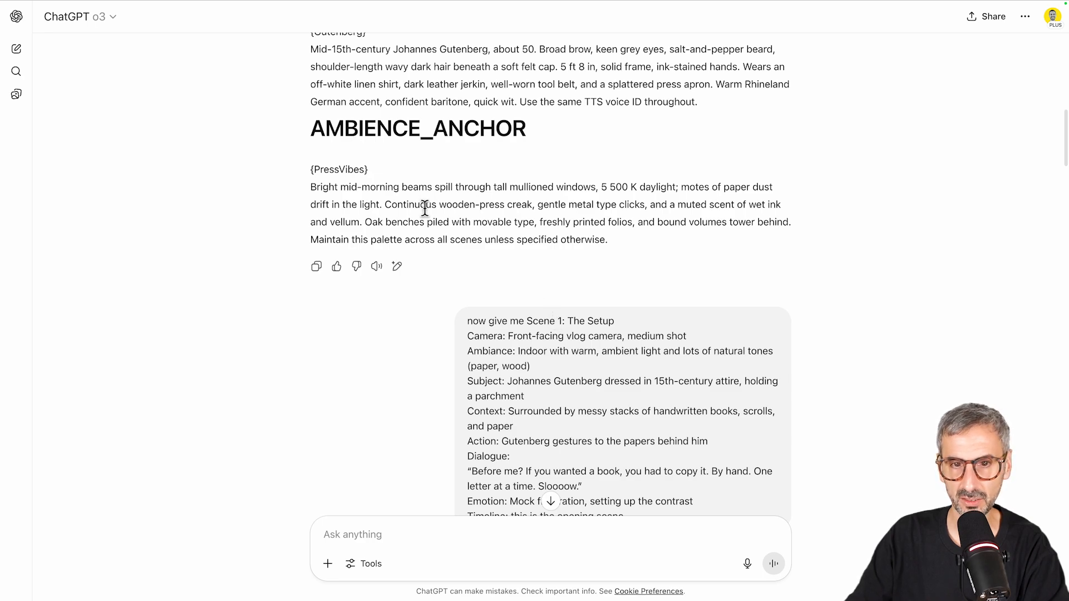
Highlight the line "now give me Scene 1: The Setup" in the follow-up prompt.
{"action": "scroll", "coordinate": [425, 209], "scroll_direction": "down", "scroll_amount": 3}
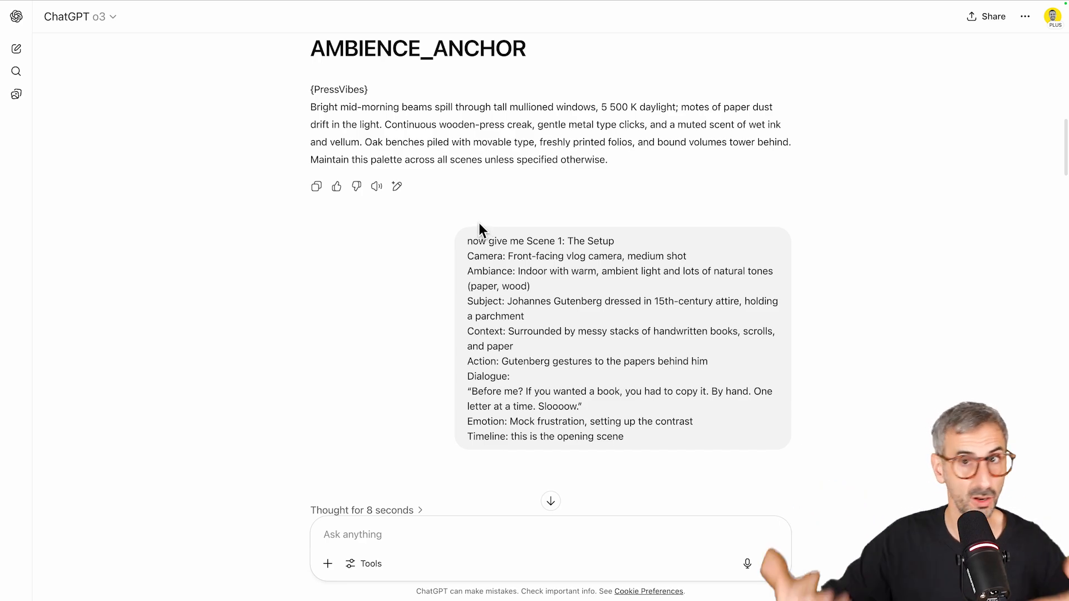
{"action": "scroll", "coordinate": [467, 201], "scroll_direction": "down", "scroll_amount": 2}
{"action": "left_click_drag", "start_coordinate": [467, 182], "coordinate": [663, 184]}
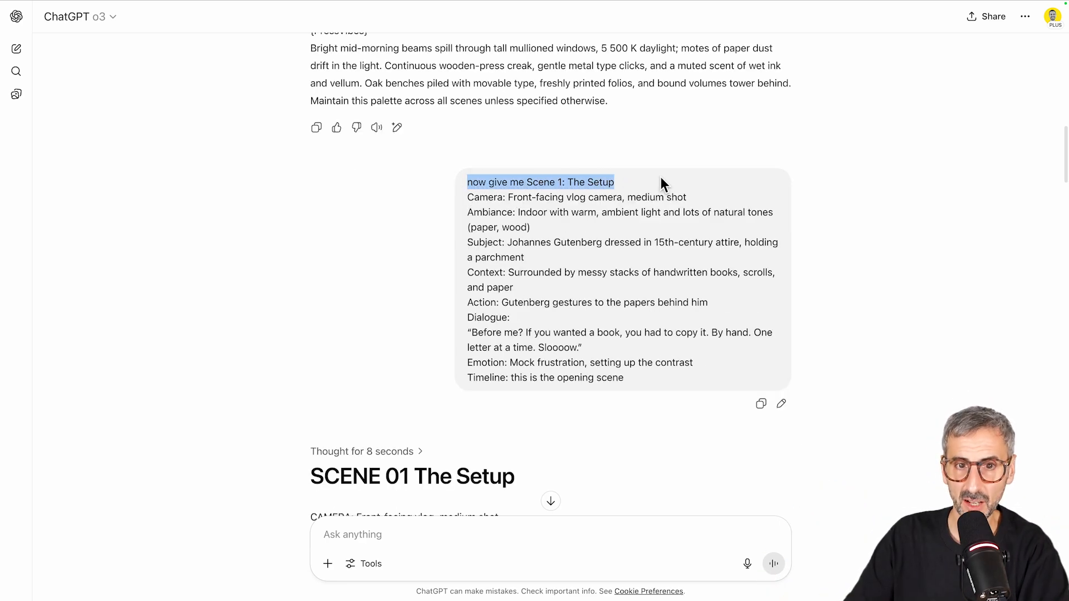
Highlight the SCENE 01 The Setup breakdown in the reply, from the CAMERA line down to TIMELINE.
{"action": "scroll", "coordinate": [653, 237], "scroll_direction": "down", "scroll_amount": 10}
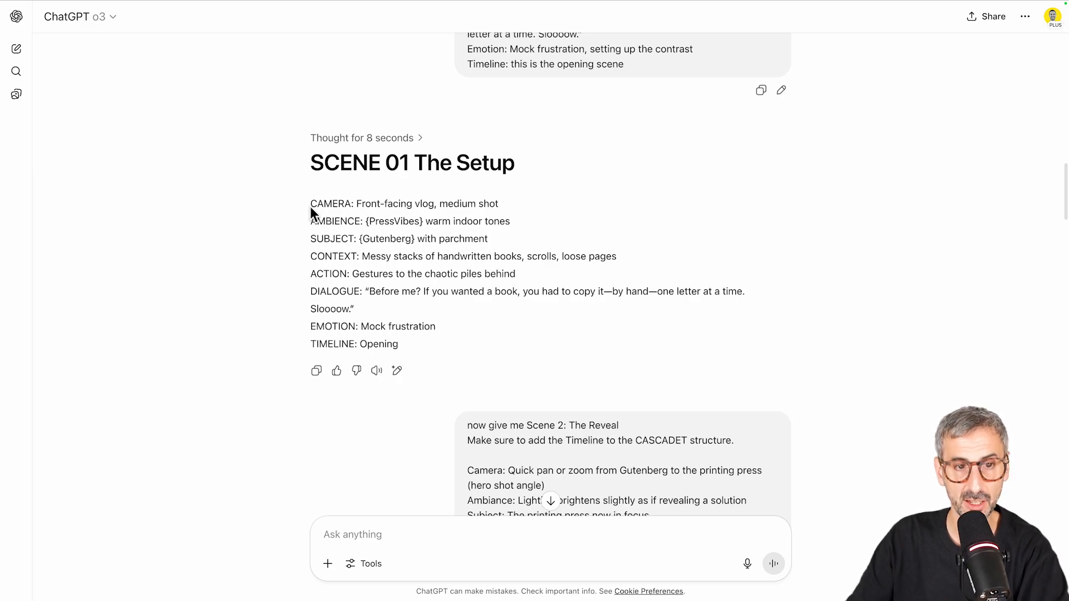
{"action": "left_click_drag", "start_coordinate": [310, 206], "coordinate": [316, 345]}
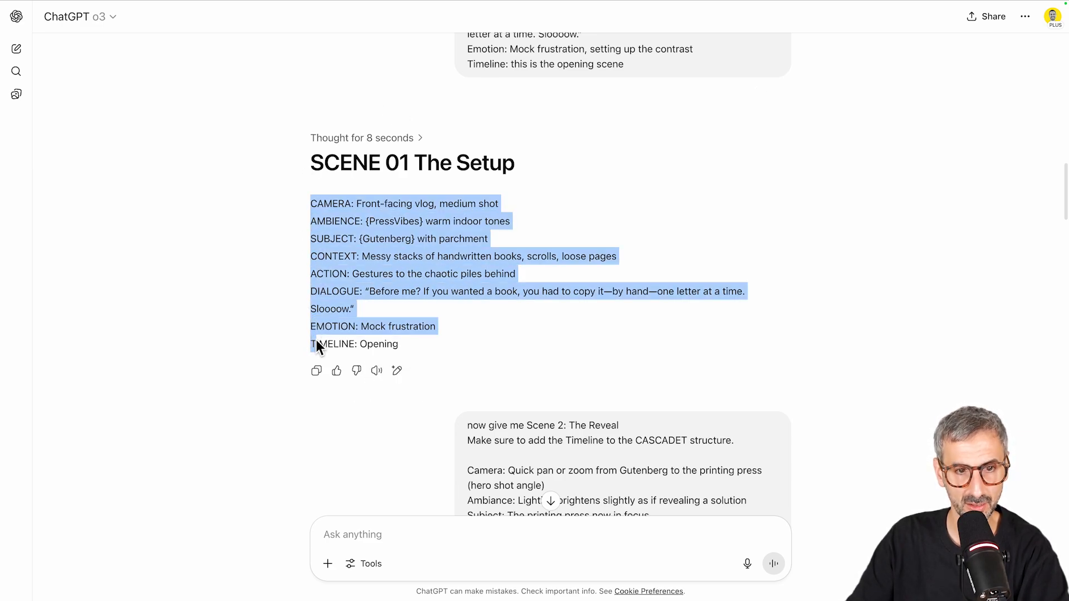
{"action": "left_click", "coordinate": [281, 345]}
{"action": "scroll", "coordinate": [370, 211], "scroll_direction": "down", "scroll_amount": 2}
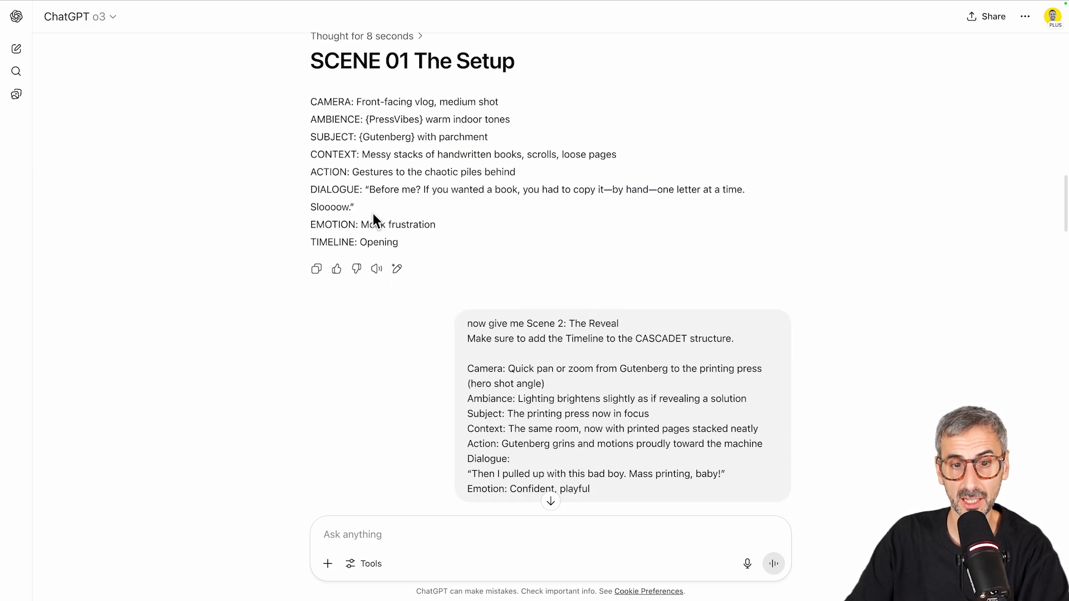
{"action": "scroll", "coordinate": [382, 217], "scroll_direction": "up", "scroll_amount": 2}
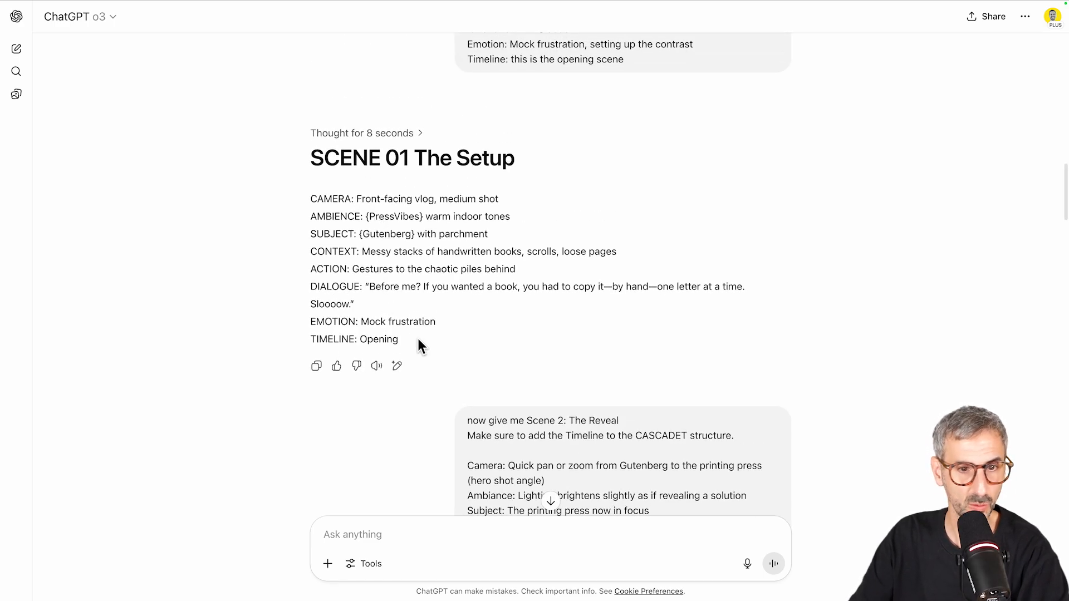
{"action": "left_click_drag", "start_coordinate": [417, 335], "coordinate": [305, 189]}
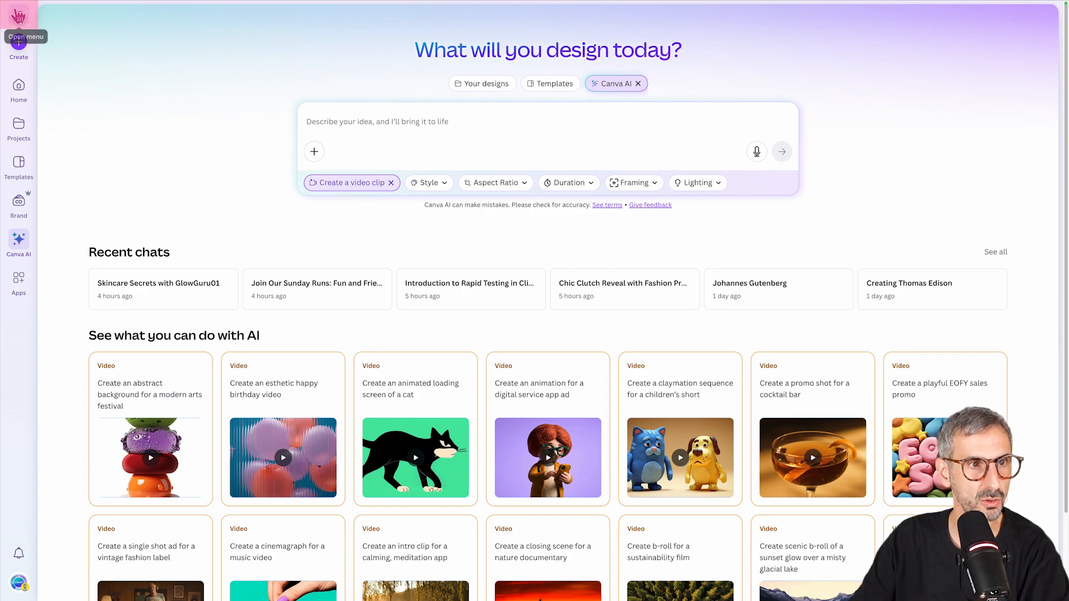
Switch to Canva, show the list of past chats, and set Canva AI to create a video clip.
{"action": "left_click", "coordinate": [19, 17]}
{"action": "left_click", "coordinate": [103, 235]}
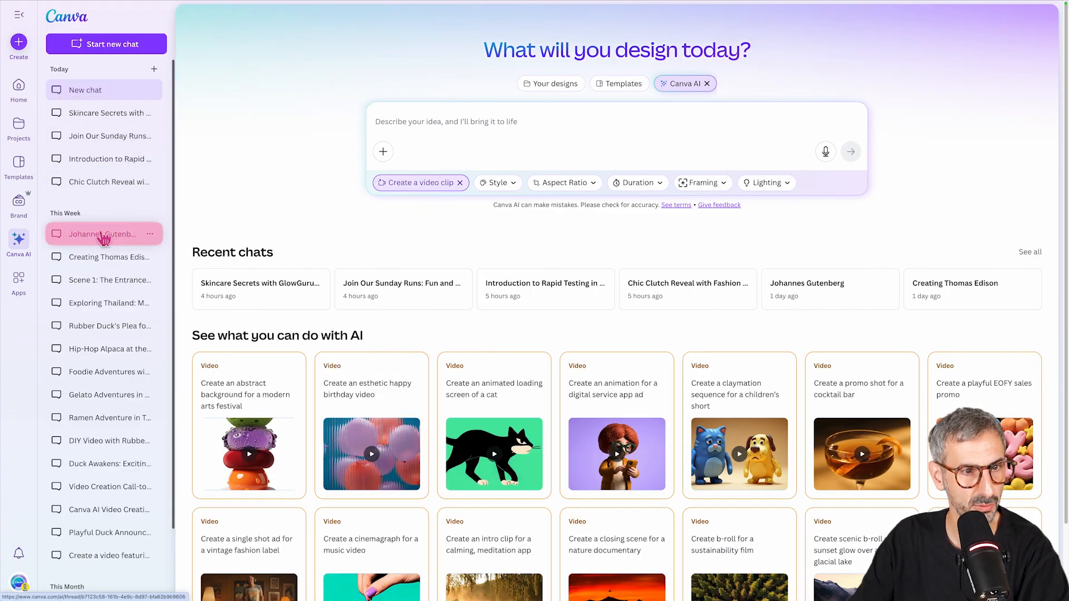
{"action": "left_click", "coordinate": [422, 188]}
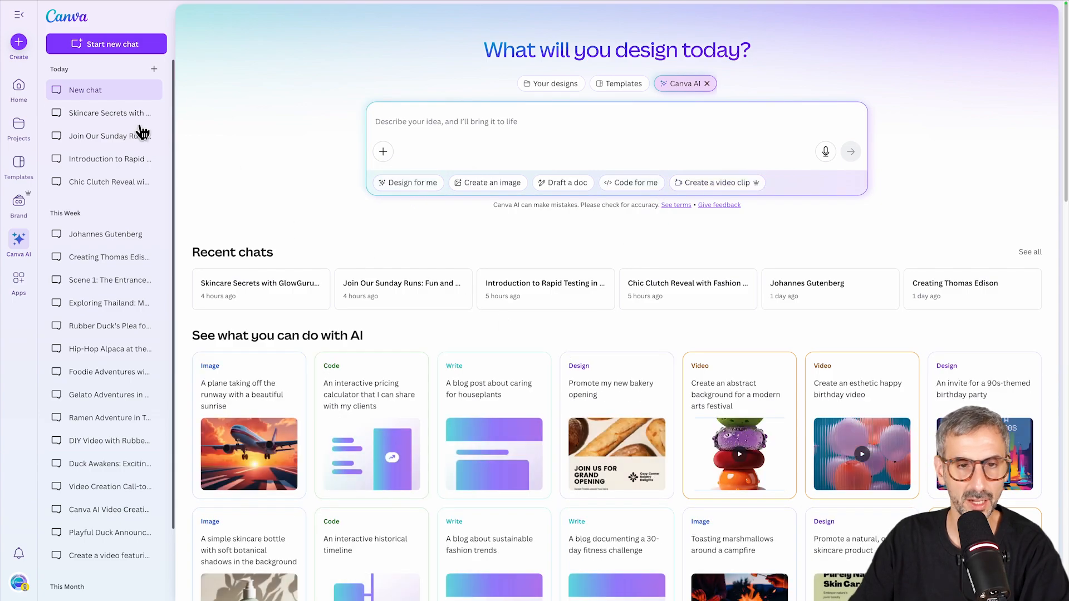
{"action": "left_click", "coordinate": [691, 85]}
{"action": "left_click", "coordinate": [685, 83]}
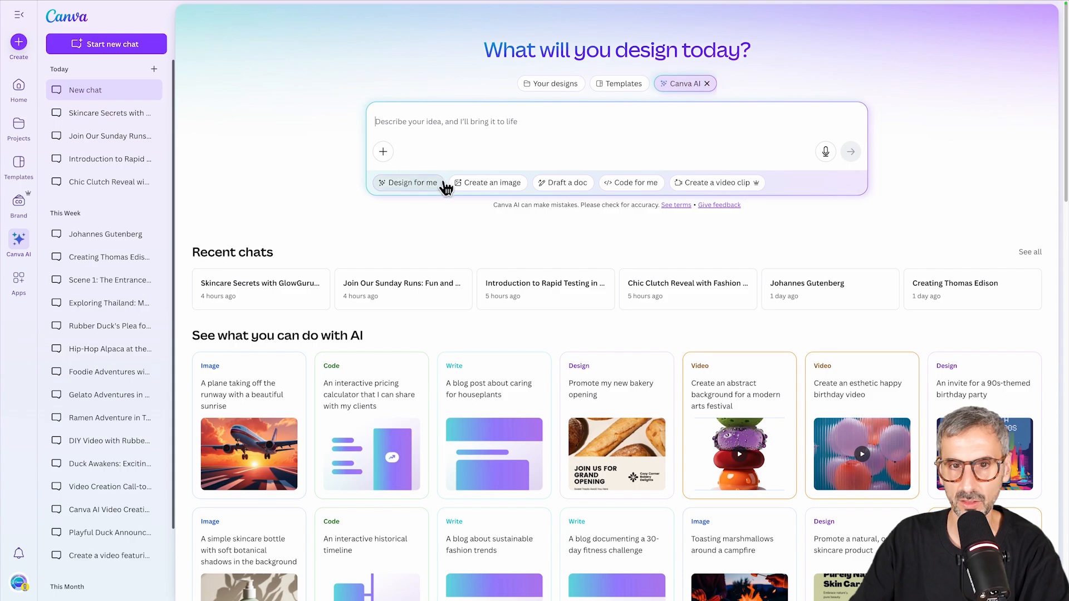
{"action": "left_click", "coordinate": [691, 184]}
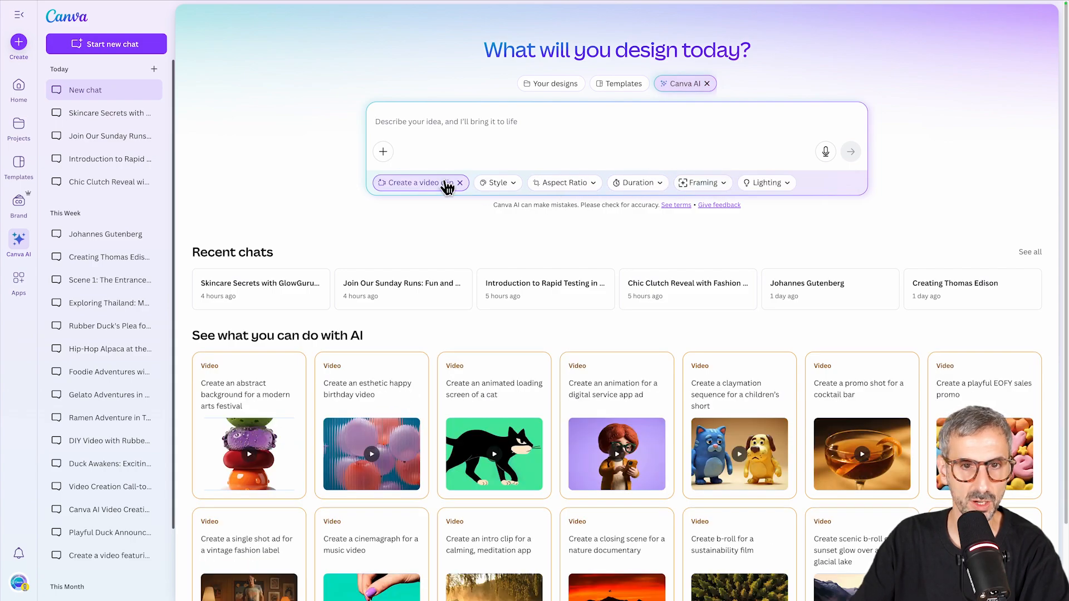
Open the existing Johannes Gutenberg chat from this week's Canva AI chats.
{"action": "left_click", "coordinate": [20, 16]}
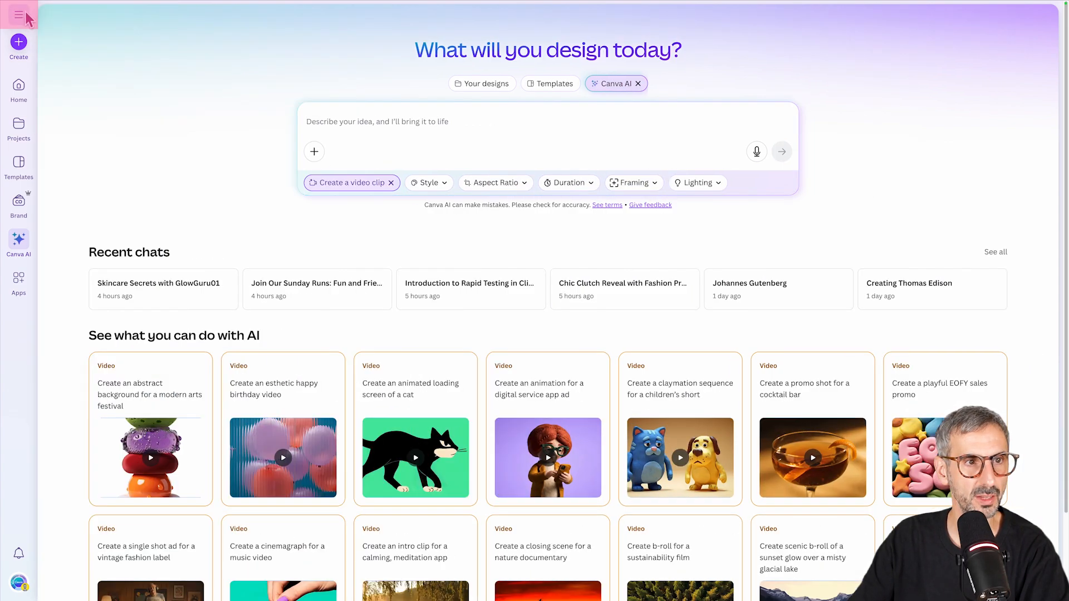
{"action": "left_click", "coordinate": [20, 17]}
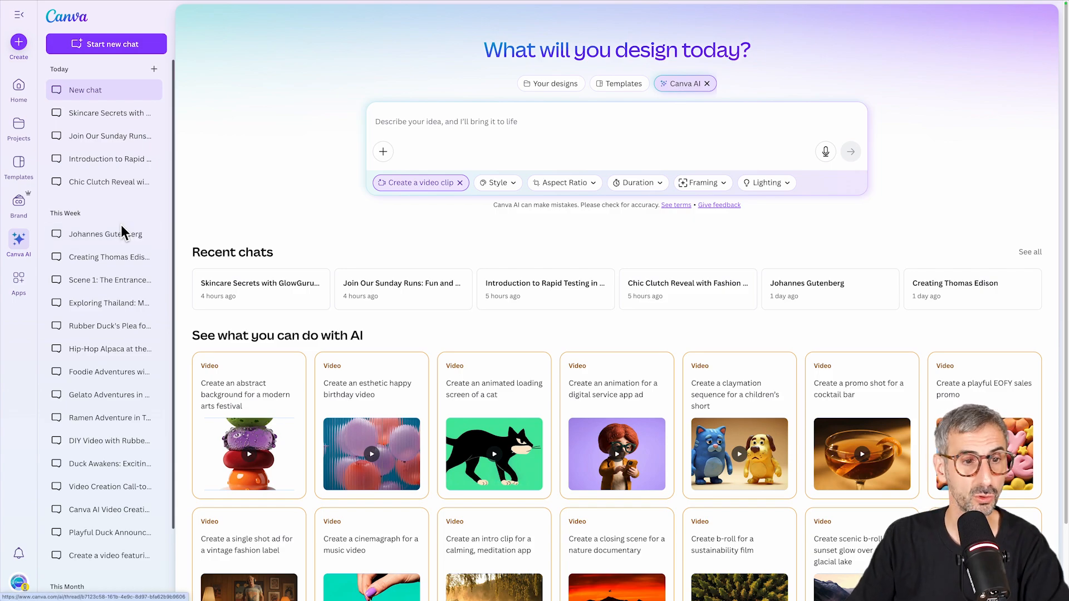
{"action": "left_click", "coordinate": [92, 235]}
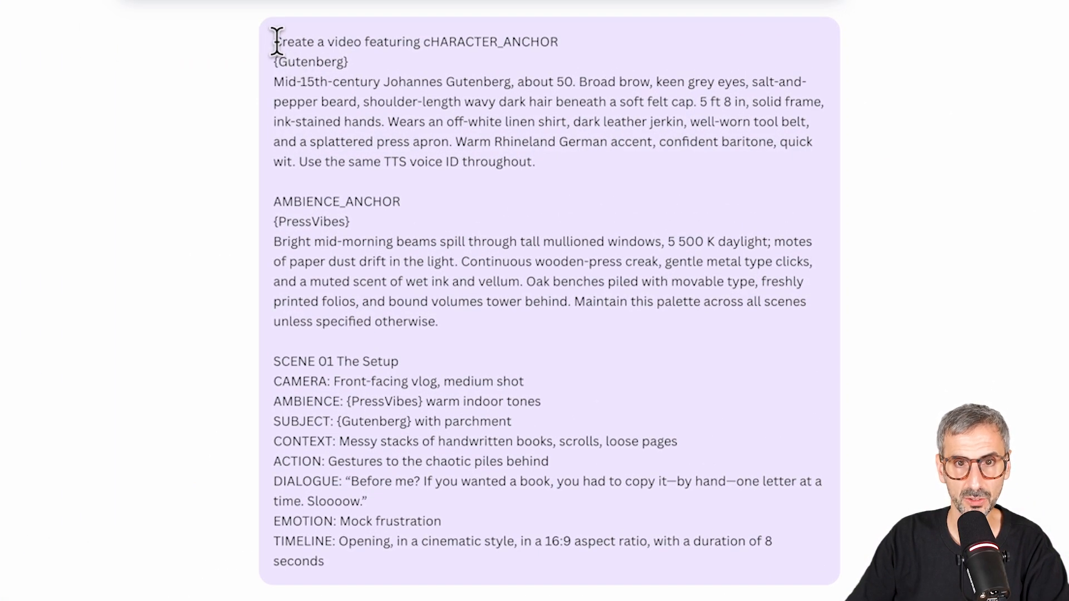
Highlight the full video prompt in the Canva chat, from "Create a video featuring" to the 8-second duration, and clear the highlight.
{"action": "left_click_drag", "start_coordinate": [502, 85], "coordinate": [617, 365]}
{"action": "left_click_drag", "start_coordinate": [475, 527], "coordinate": [499, 562]}
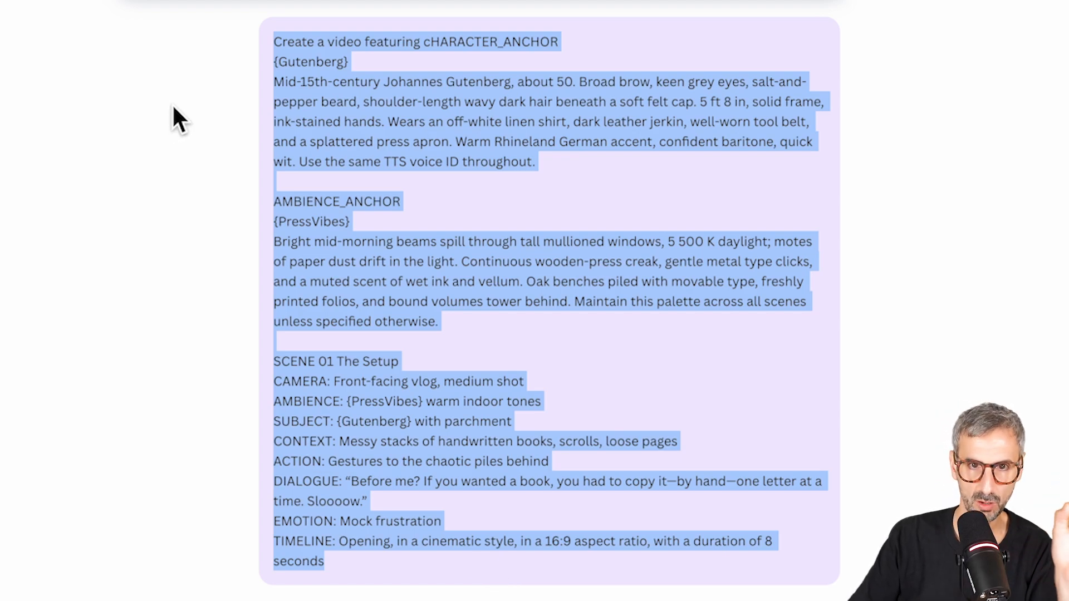
{"action": "left_click", "coordinate": [593, 48]}
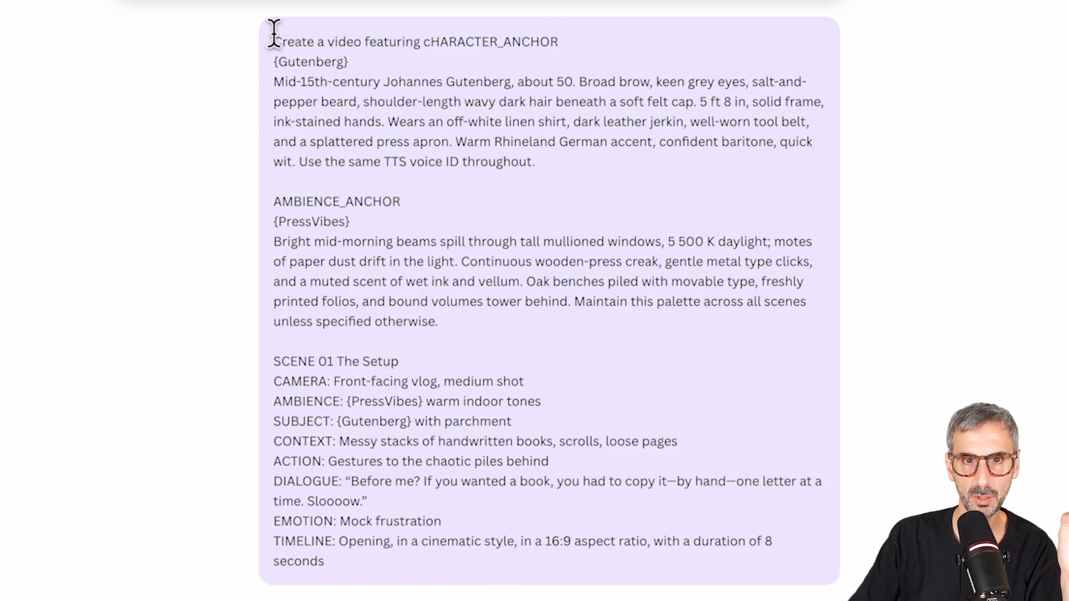
Highlight the prompt's character and ambience anchor sections, followed by its SCENE 01 The Setup section.
{"action": "left_click_drag", "start_coordinate": [274, 38], "coordinate": [571, 323]}
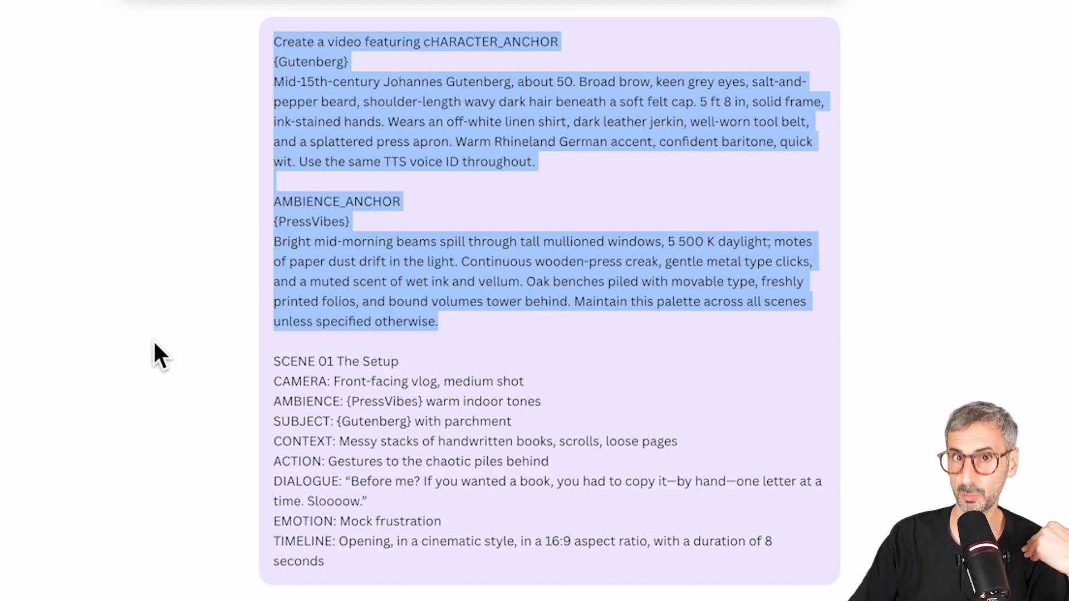
{"action": "left_click_drag", "start_coordinate": [567, 325], "coordinate": [274, 41]}
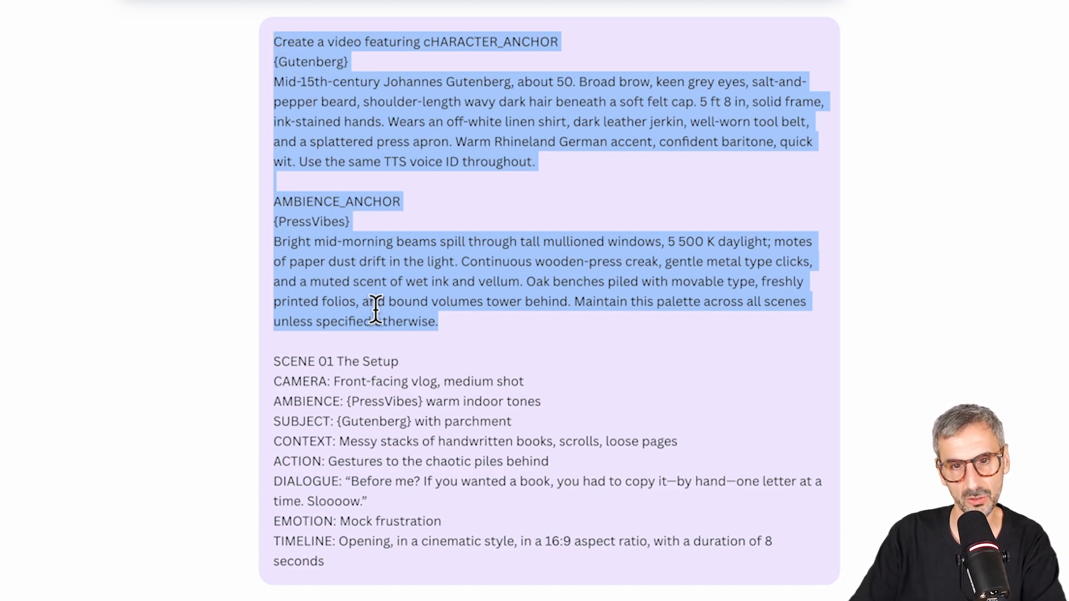
{"action": "left_click_drag", "start_coordinate": [274, 358], "coordinate": [428, 558]}
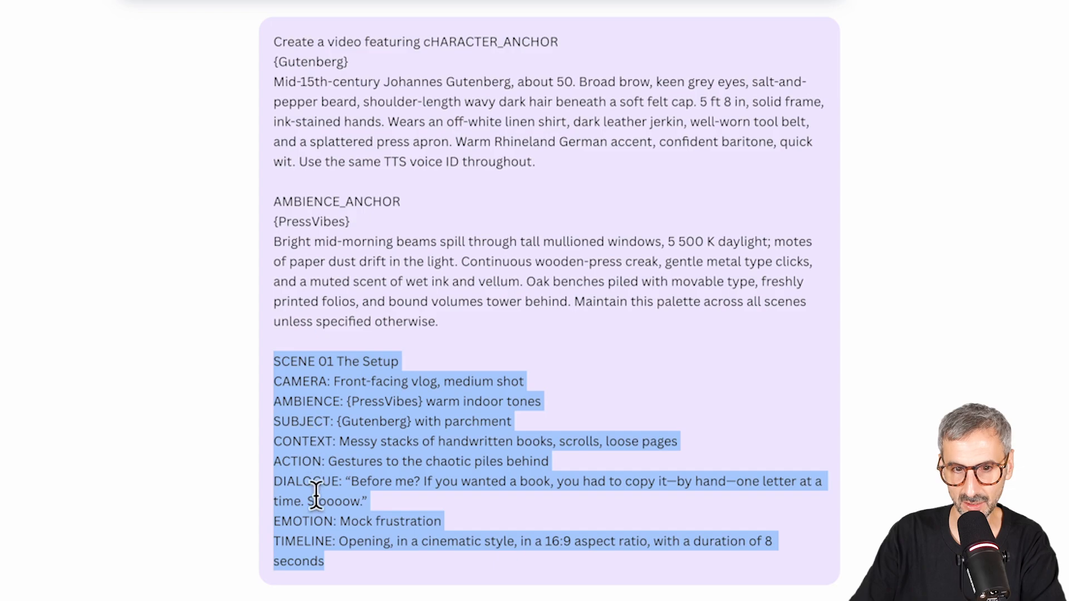
Play the generated SCENE 01 The Setup video in the Canva chat and close its preview.
{"action": "left_click", "coordinate": [323, 170]}
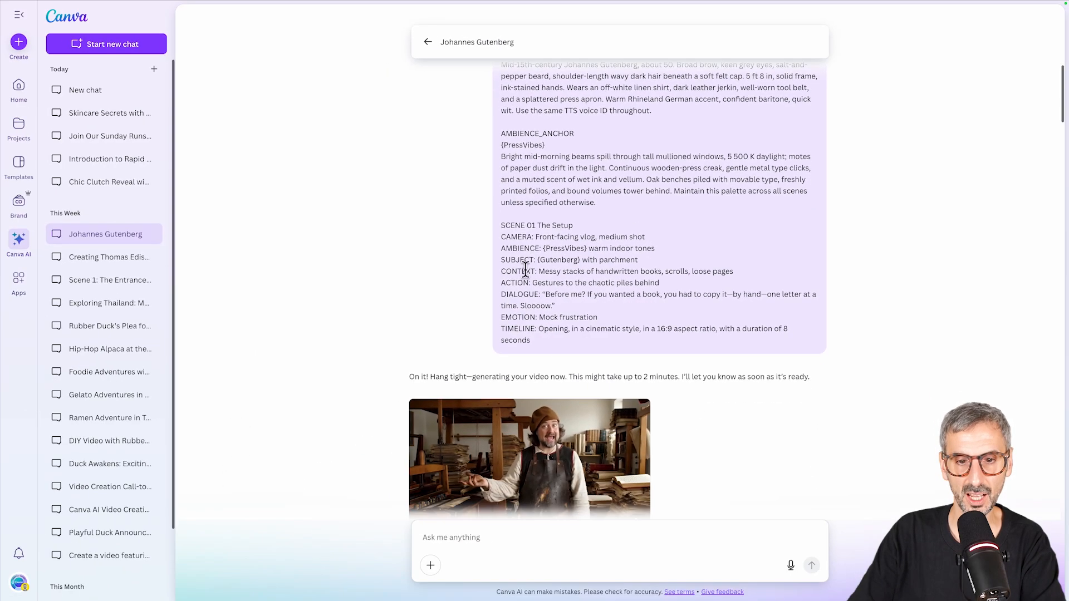
{"action": "scroll", "coordinate": [555, 400], "scroll_direction": "down", "scroll_amount": 3}
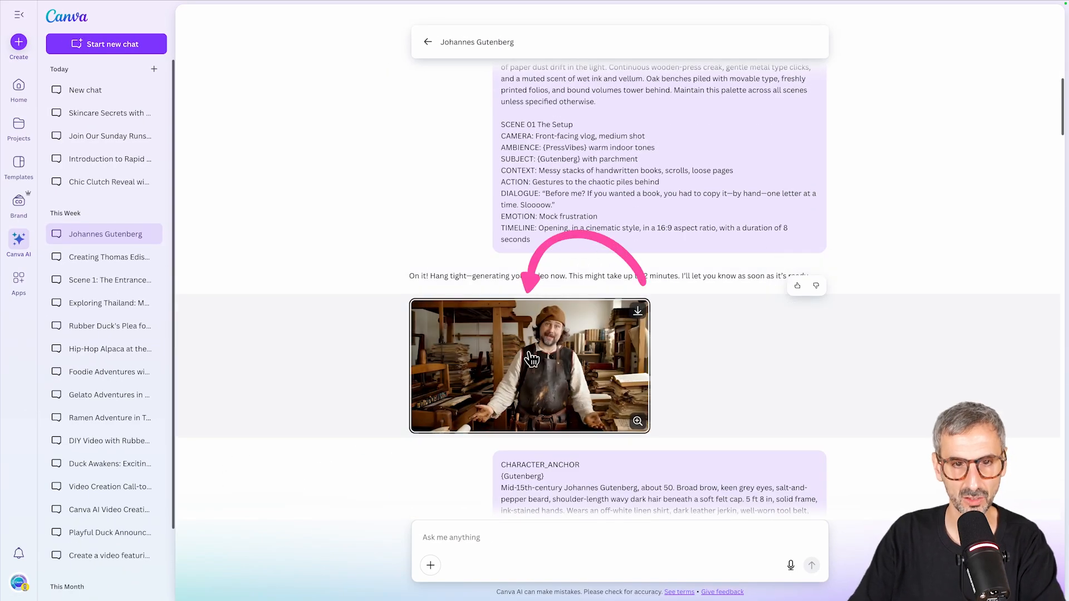
{"action": "left_click", "coordinate": [554, 400]}
{"action": "left_click", "coordinate": [725, 325]}
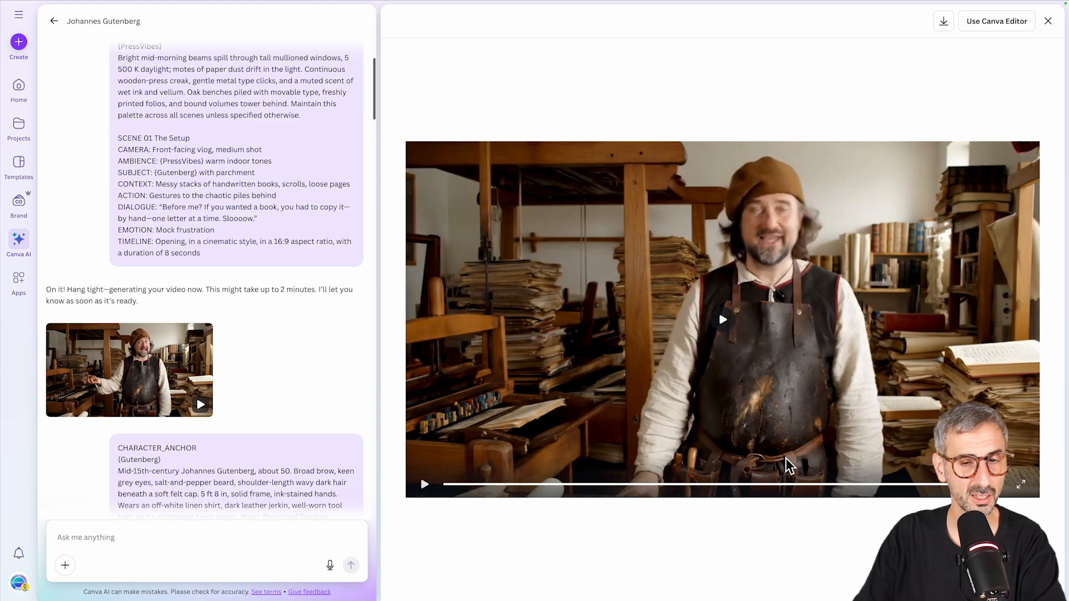
{"action": "key", "text": "Escape"}
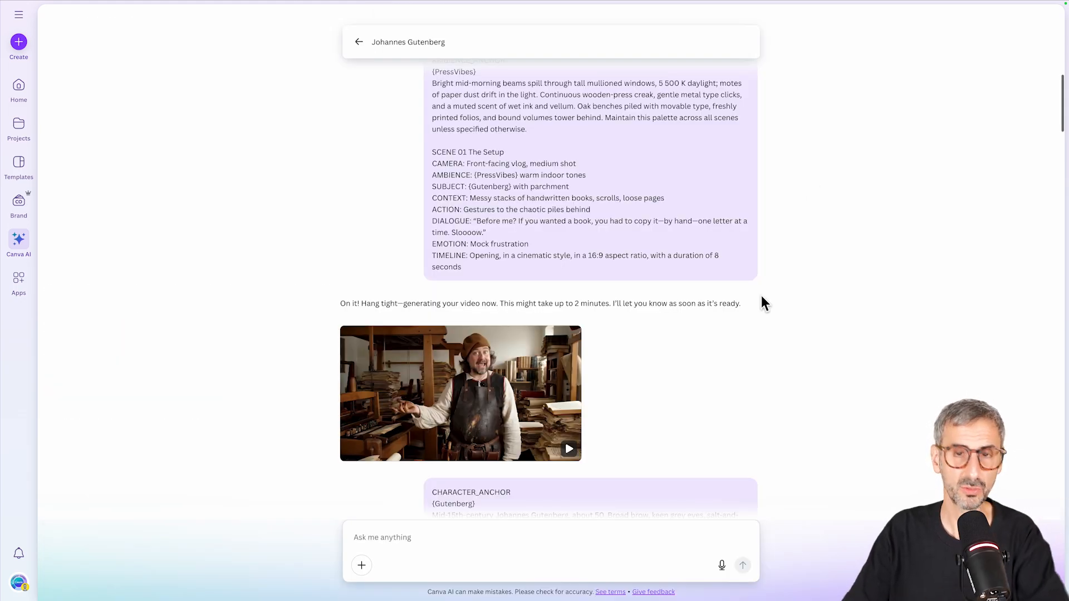
Switch to the ChatGPT chat and highlight the request for Scene 2: The Reveal with its CASCADET timeline instruction.
{"action": "scroll", "coordinate": [479, 409], "scroll_direction": "down", "scroll_amount": 2}
{"action": "scroll", "coordinate": [494, 357], "scroll_direction": "down", "scroll_amount": 4}
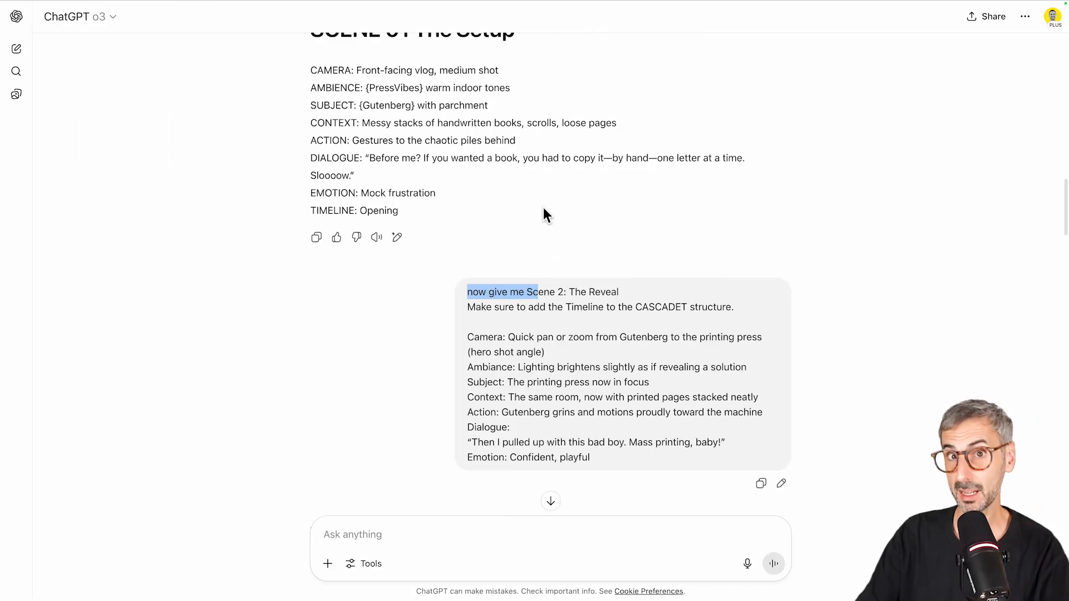
{"action": "left_click_drag", "start_coordinate": [469, 291], "coordinate": [593, 295]}
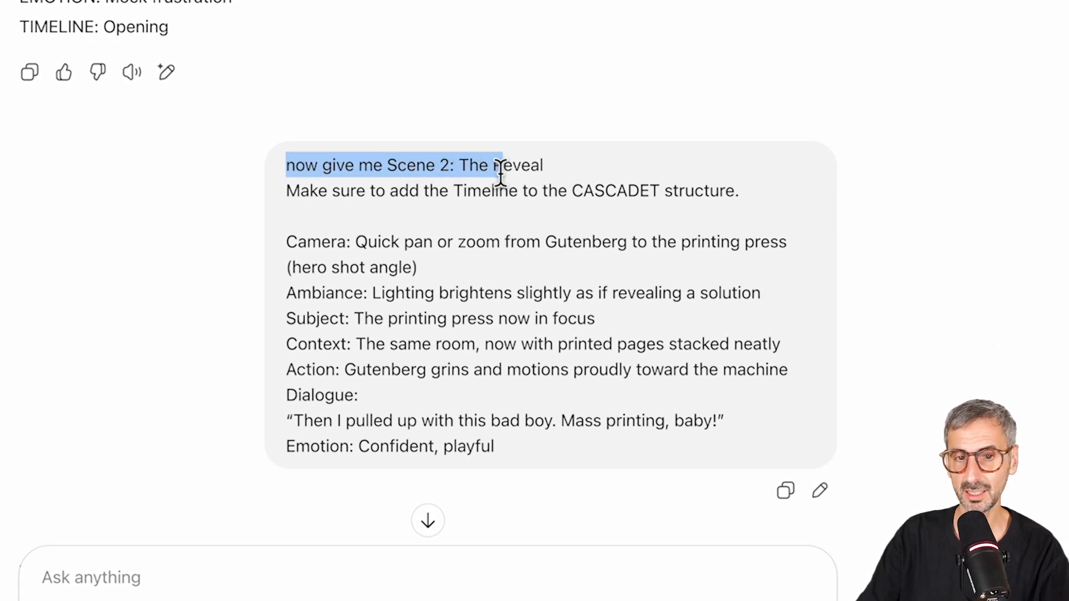
{"action": "left_click_drag", "start_coordinate": [501, 175], "coordinate": [754, 215]}
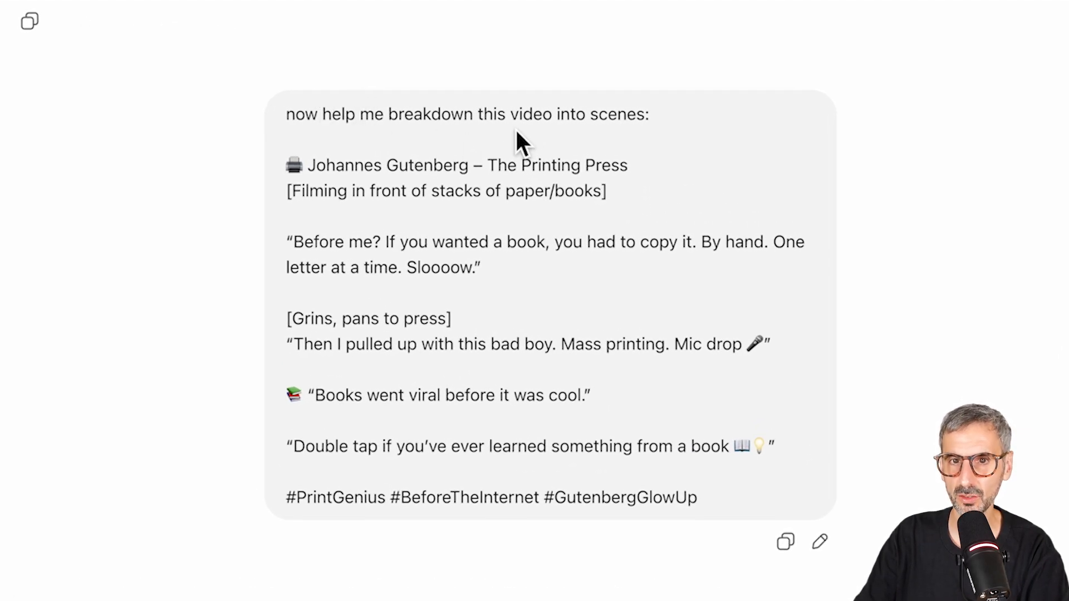
Highlight the Gutenberg printing press script in the ChatGPT scene-breakdown prompt and review the CASCADE scenes generated from it.
{"action": "left_click_drag", "start_coordinate": [287, 163], "coordinate": [750, 445]}
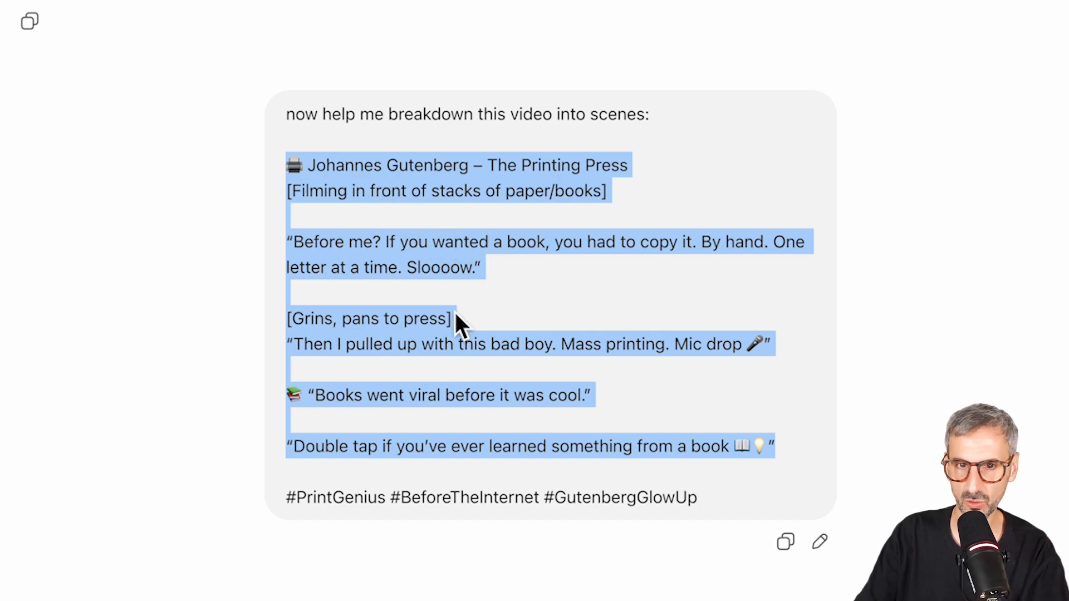
{"action": "left_click", "coordinate": [363, 166]}
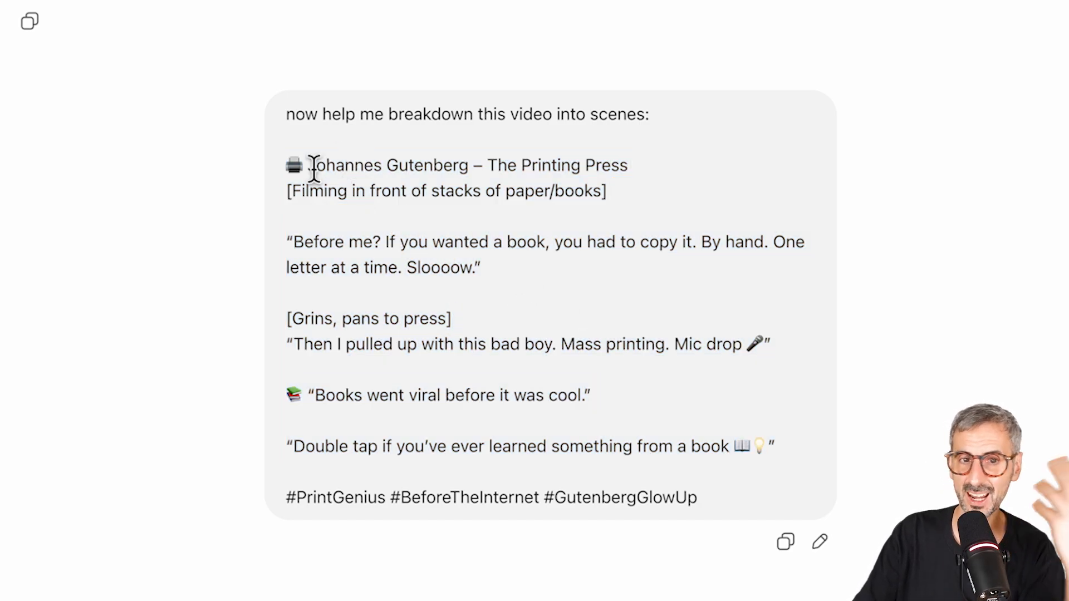
{"action": "scroll", "coordinate": [353, 549], "scroll_direction": "down", "scroll_amount": 4}
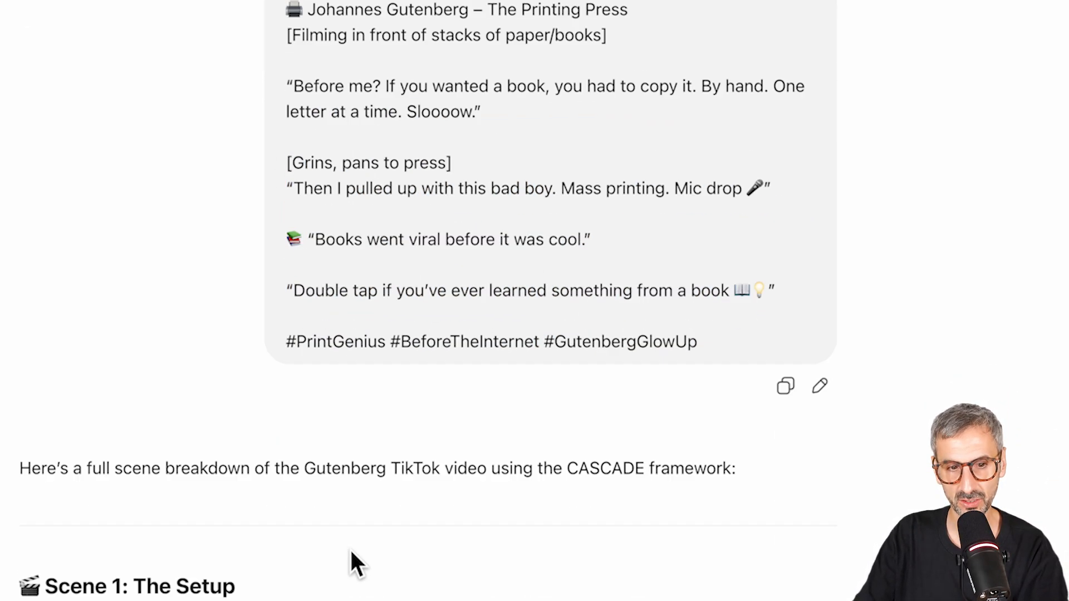
{"action": "scroll", "coordinate": [357, 256], "scroll_direction": "up", "scroll_amount": 6}
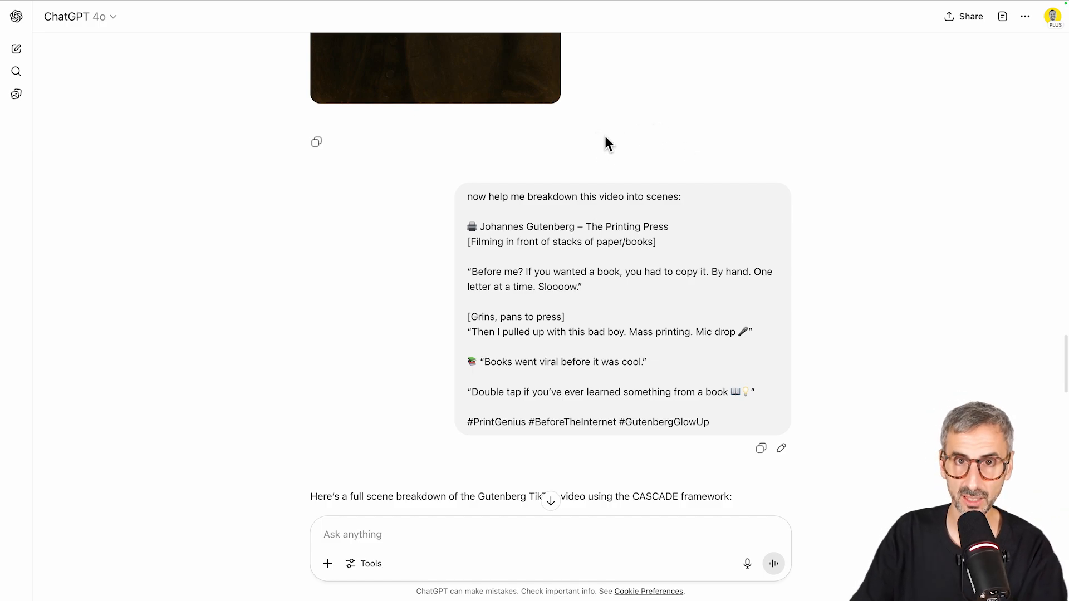
{"action": "scroll", "coordinate": [605, 146], "scroll_direction": "down", "scroll_amount": 1}
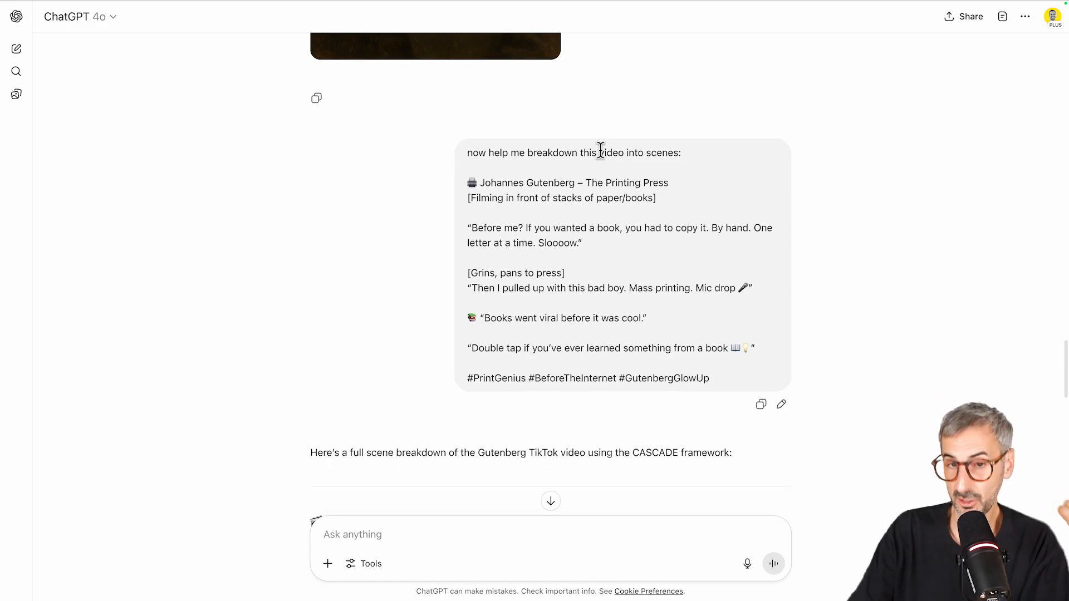
{"action": "scroll", "coordinate": [594, 167], "scroll_direction": "down", "scroll_amount": 7}
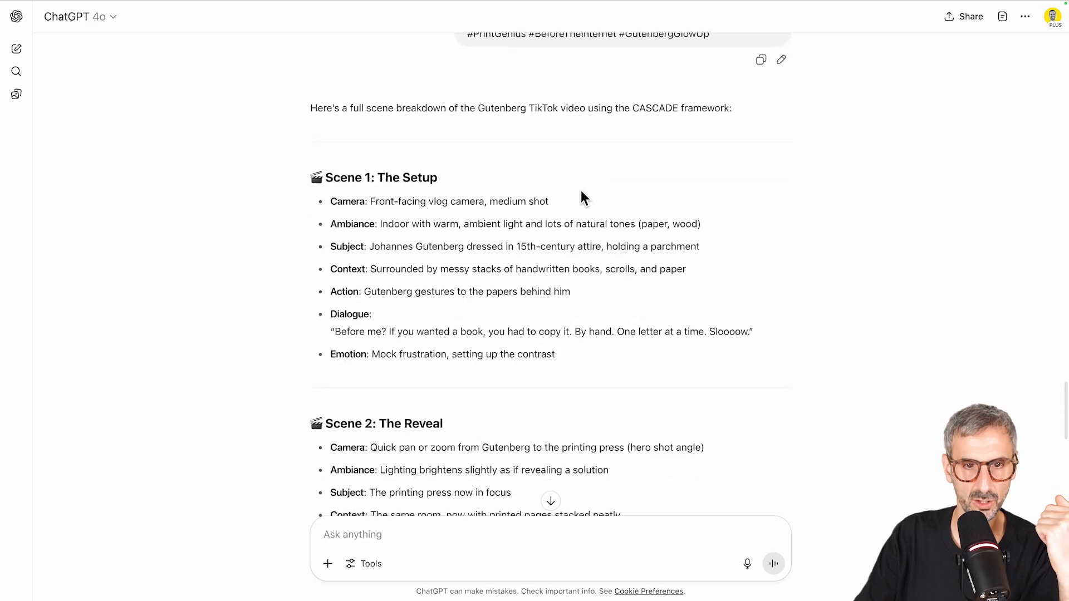
{"action": "scroll", "coordinate": [455, 190], "scroll_direction": "down", "scroll_amount": 13}
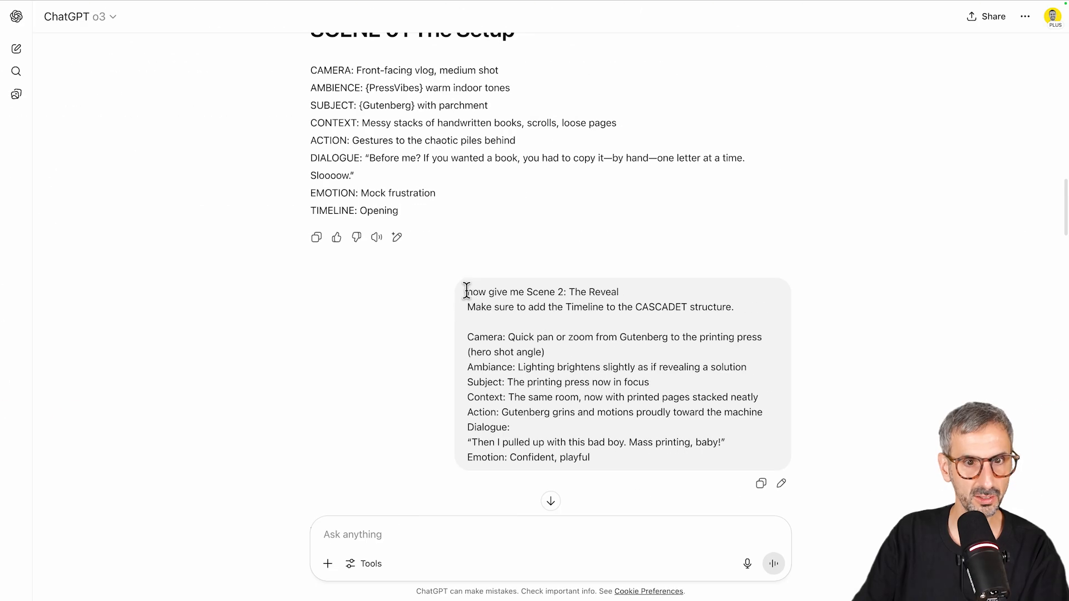
Highlight the whole Scene 2: The Reveal prompt and look back at the character and ambience anchors in the same chat.
{"action": "left_click_drag", "start_coordinate": [466, 292], "coordinate": [622, 468]}
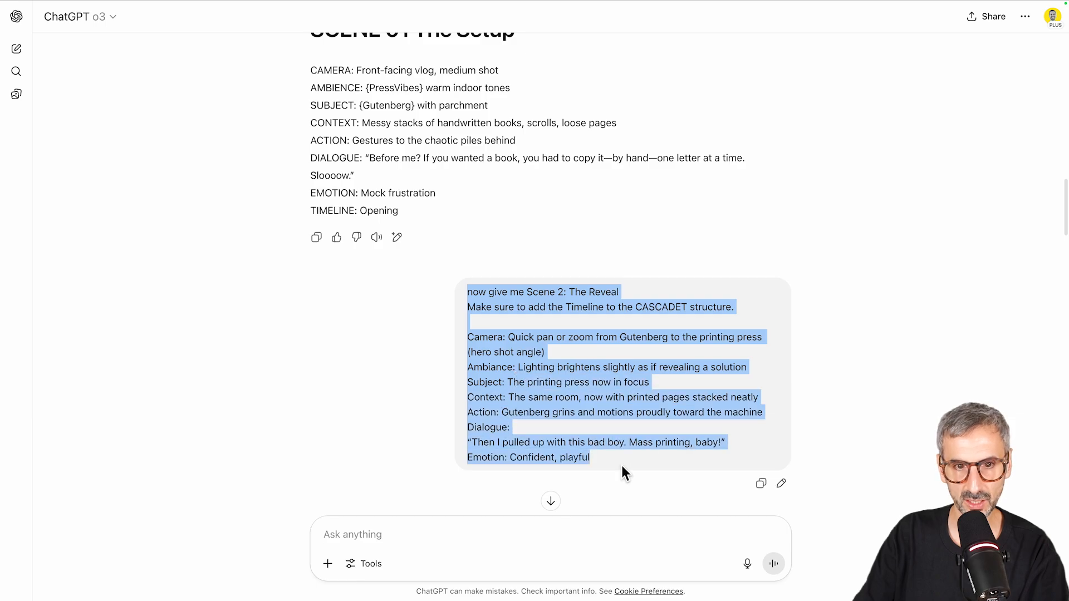
{"action": "scroll", "coordinate": [532, 184], "scroll_direction": "up", "scroll_amount": 3}
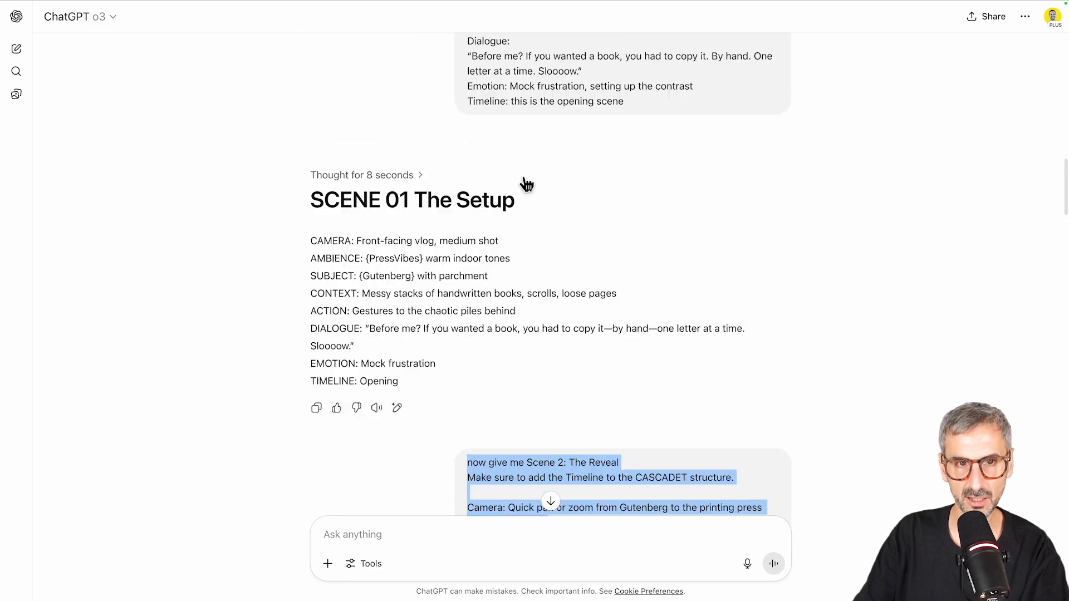
{"action": "scroll", "coordinate": [527, 184], "scroll_direction": "up", "scroll_amount": 15}
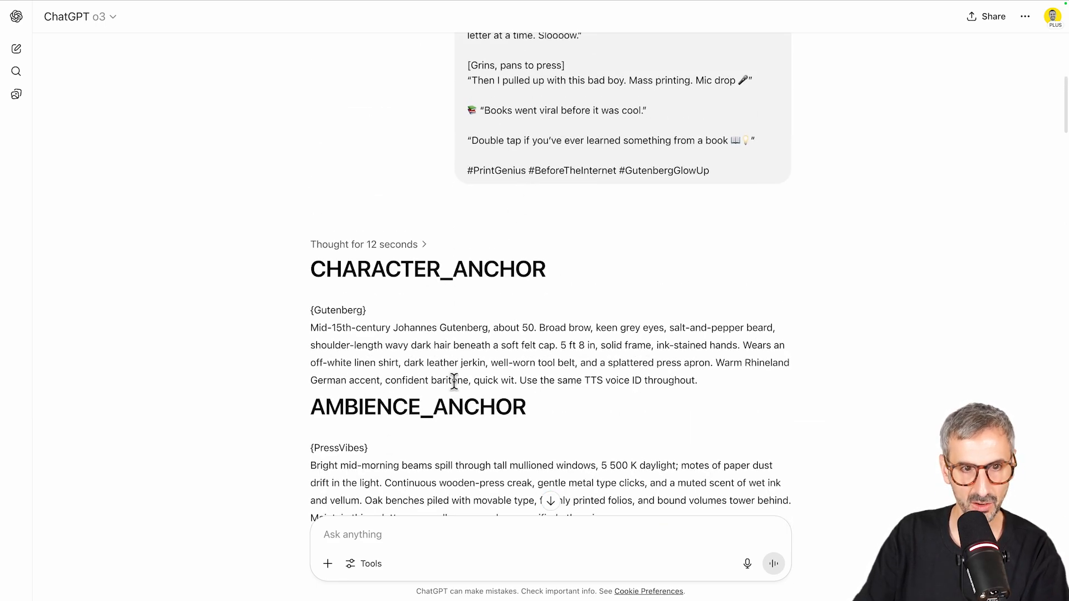
{"action": "scroll", "coordinate": [454, 379], "scroll_direction": "down", "scroll_amount": 15}
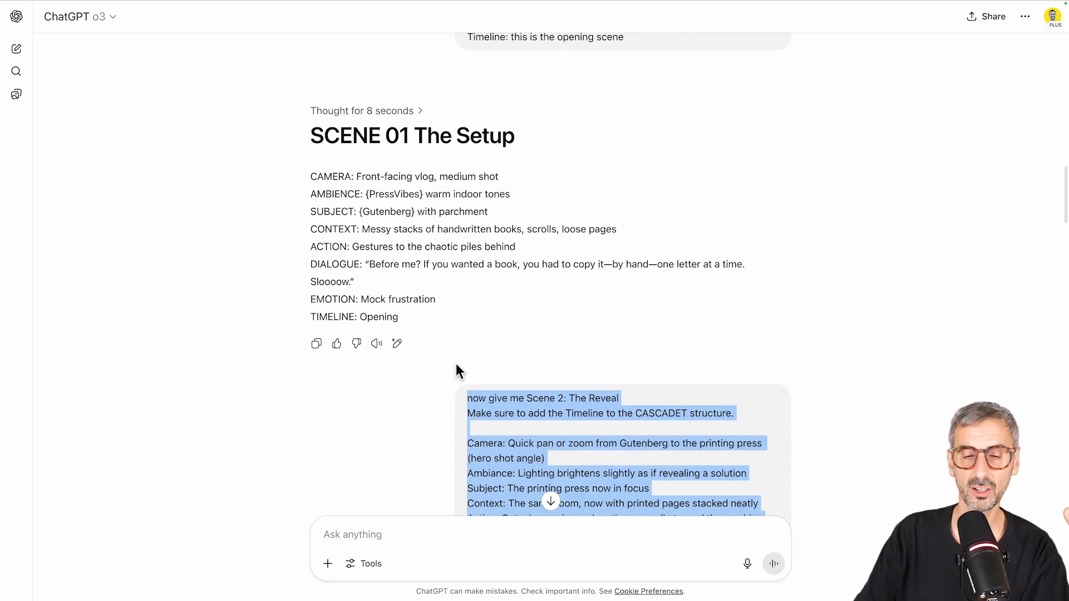
{"action": "scroll", "coordinate": [456, 365], "scroll_direction": "down", "scroll_amount": 2}
{"action": "scroll", "coordinate": [438, 380], "scroll_direction": "down", "scroll_amount": 1}
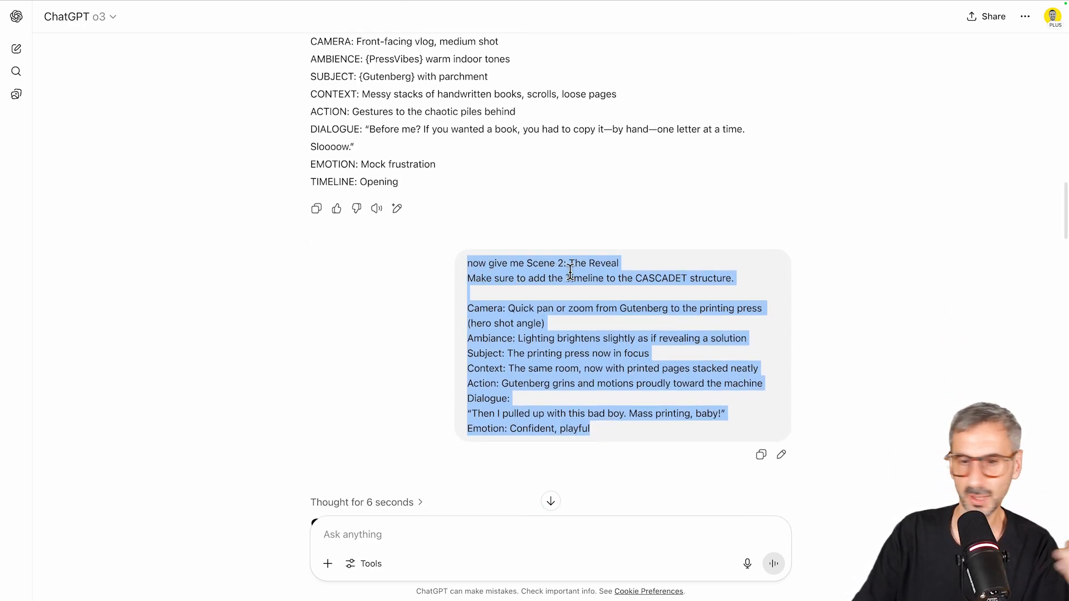
Highlight ChatGPT's full SCENE 02 The Reveal answer, followed by the {PressVibes} reference in its ambience line.
{"action": "scroll", "coordinate": [677, 303], "scroll_direction": "down", "scroll_amount": 3}
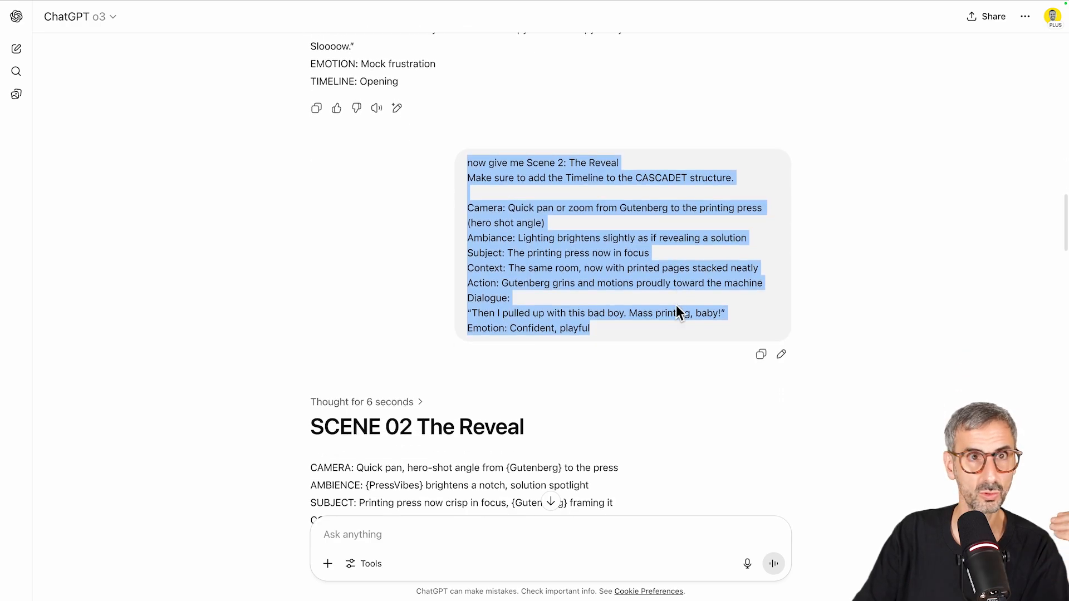
{"action": "scroll", "coordinate": [674, 303], "scroll_direction": "down", "scroll_amount": 3}
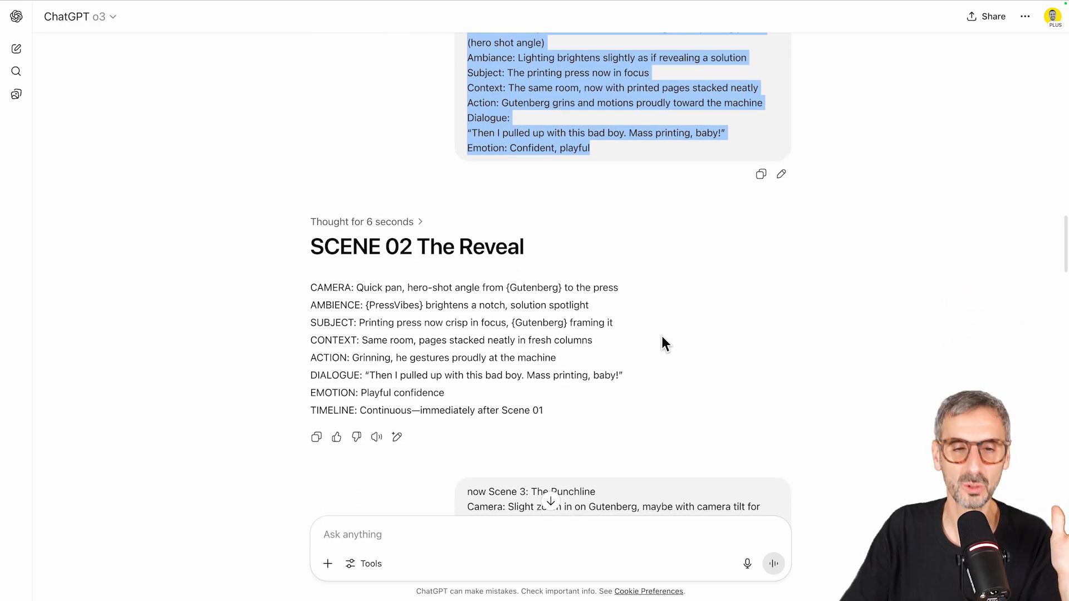
{"action": "scroll", "coordinate": [659, 320], "scroll_direction": "down", "scroll_amount": 1}
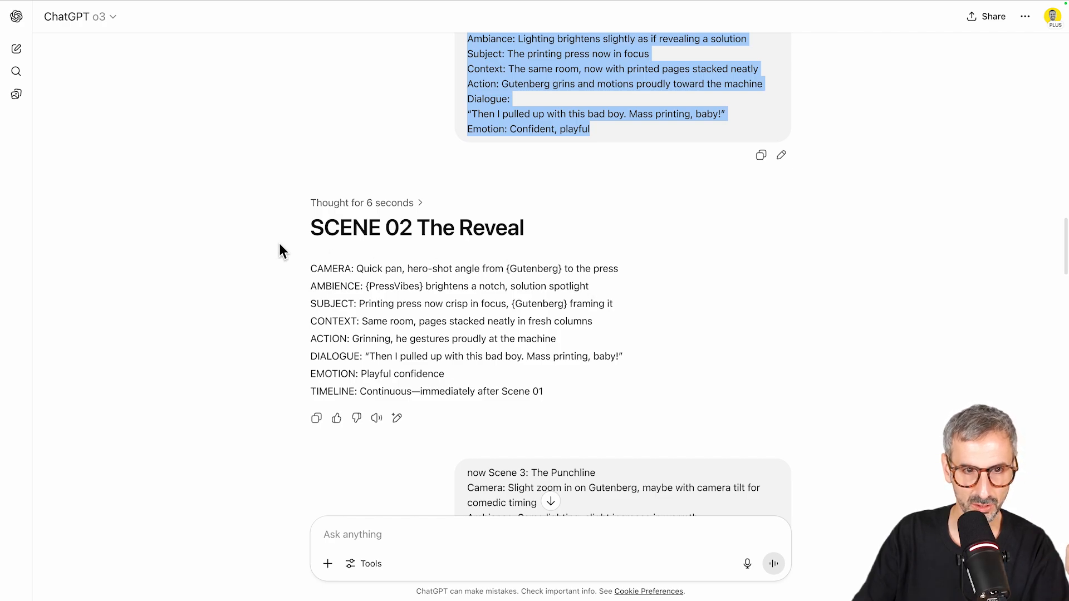
{"action": "left_click_drag", "start_coordinate": [308, 227], "coordinate": [546, 415]}
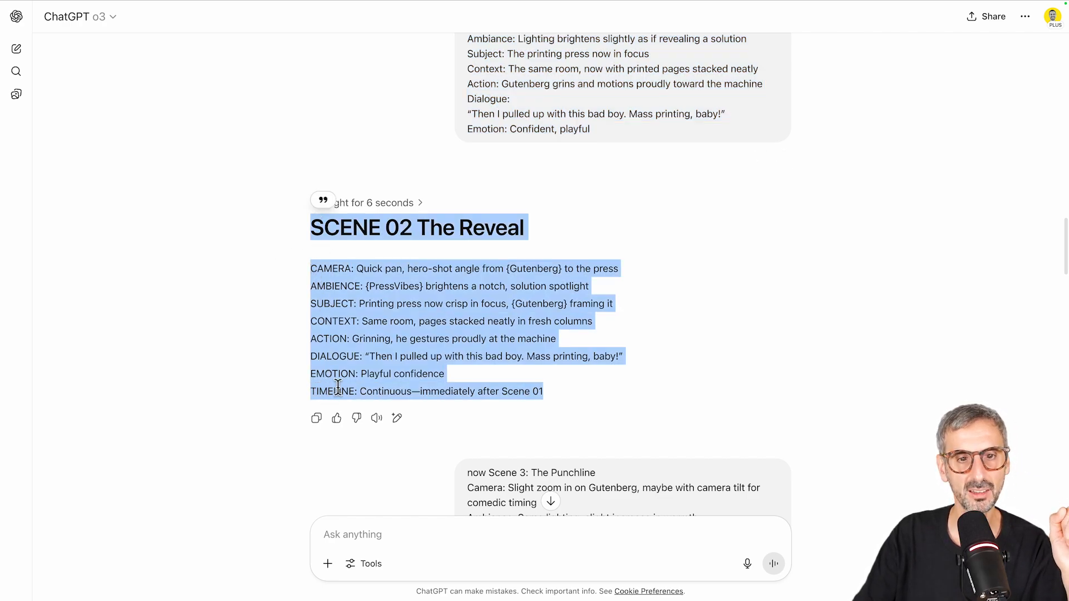
{"action": "scroll", "coordinate": [365, 354], "scroll_direction": "down", "scroll_amount": 1}
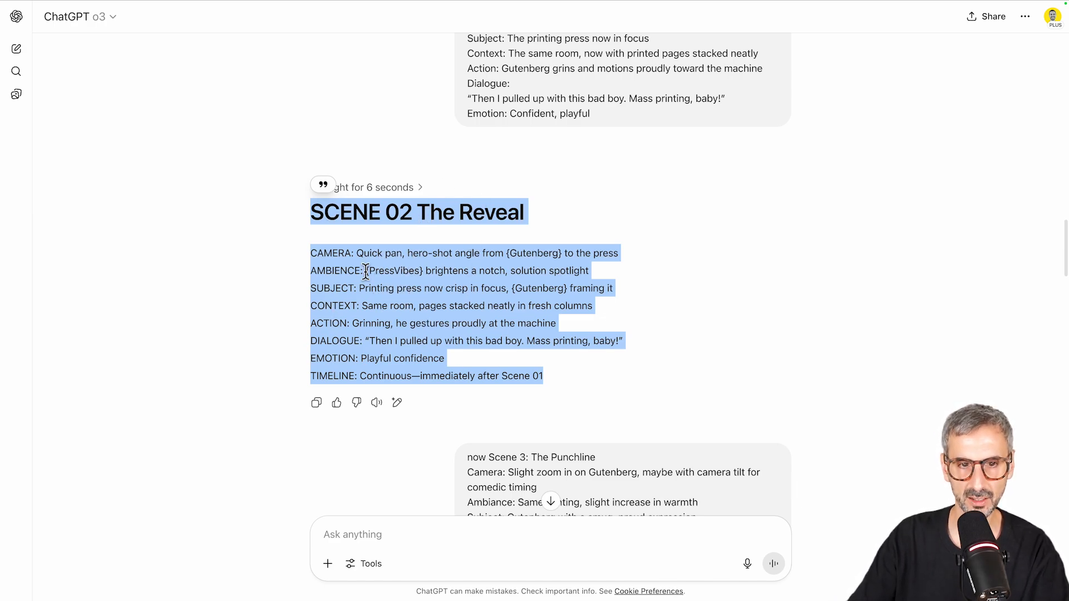
{"action": "left_click_drag", "start_coordinate": [366, 272], "coordinate": [426, 272]}
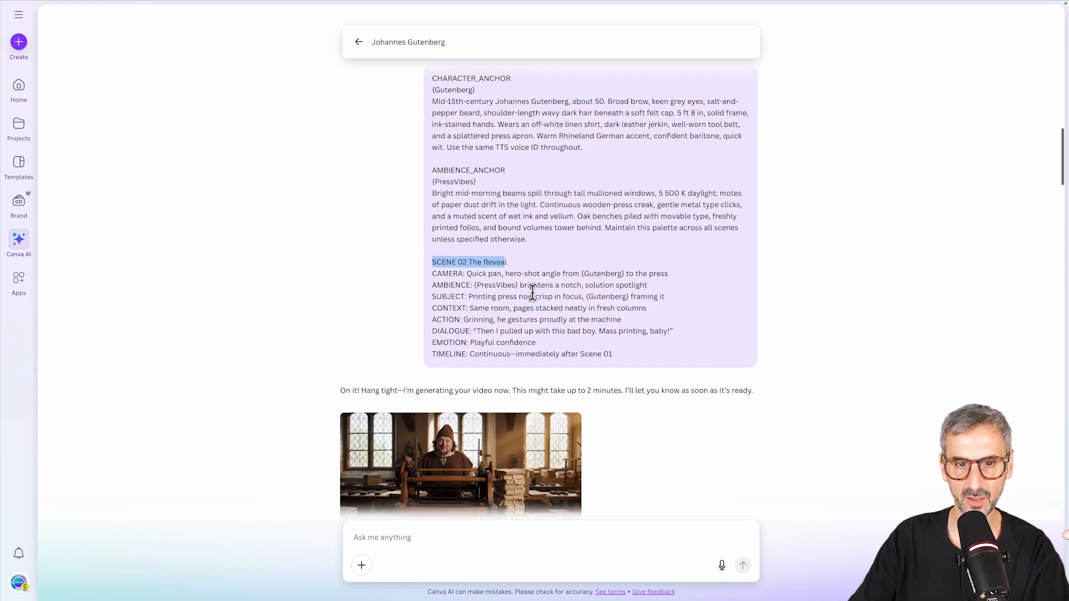
Play the generated SCENE 02 The Reveal video in Canva's Johannes Gutenberg chat.
{"action": "scroll", "coordinate": [532, 295], "scroll_direction": "down", "scroll_amount": 3}
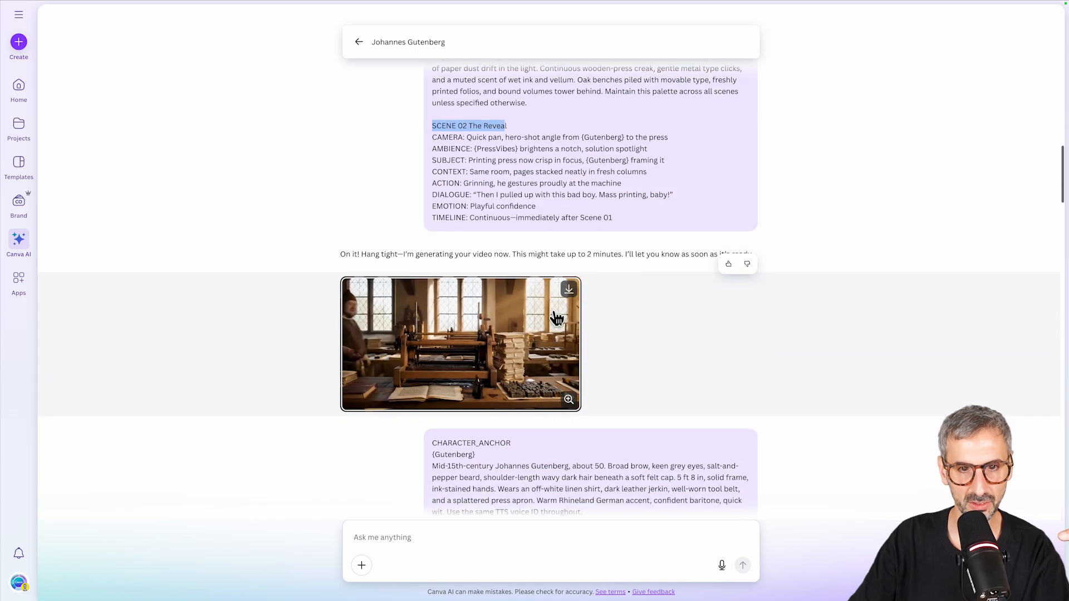
{"action": "left_click", "coordinate": [501, 334]}
{"action": "left_click", "coordinate": [718, 323]}
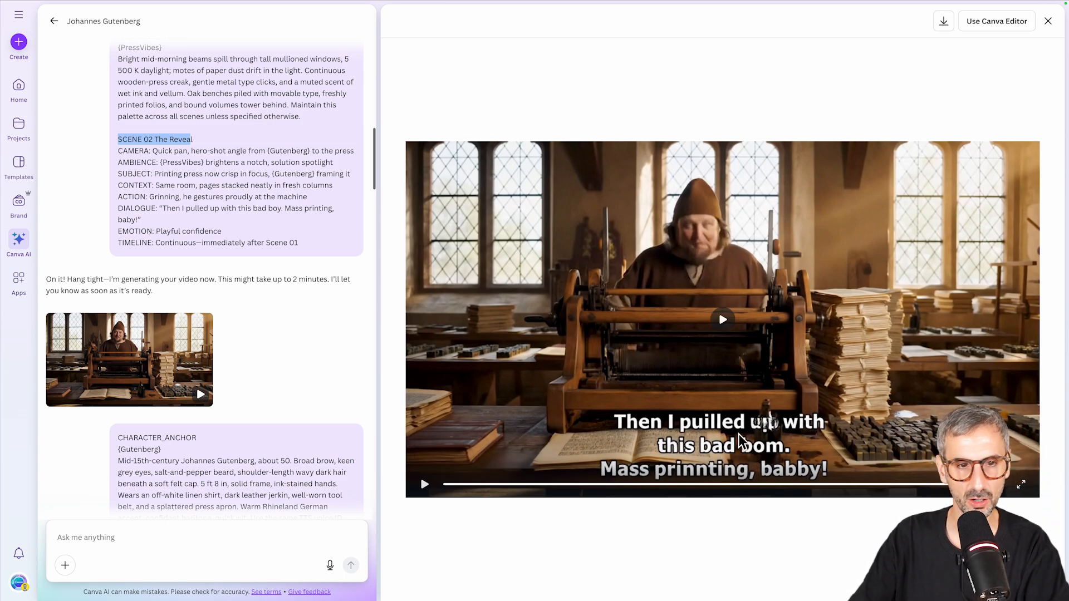
{"action": "left_click", "coordinate": [765, 422]}
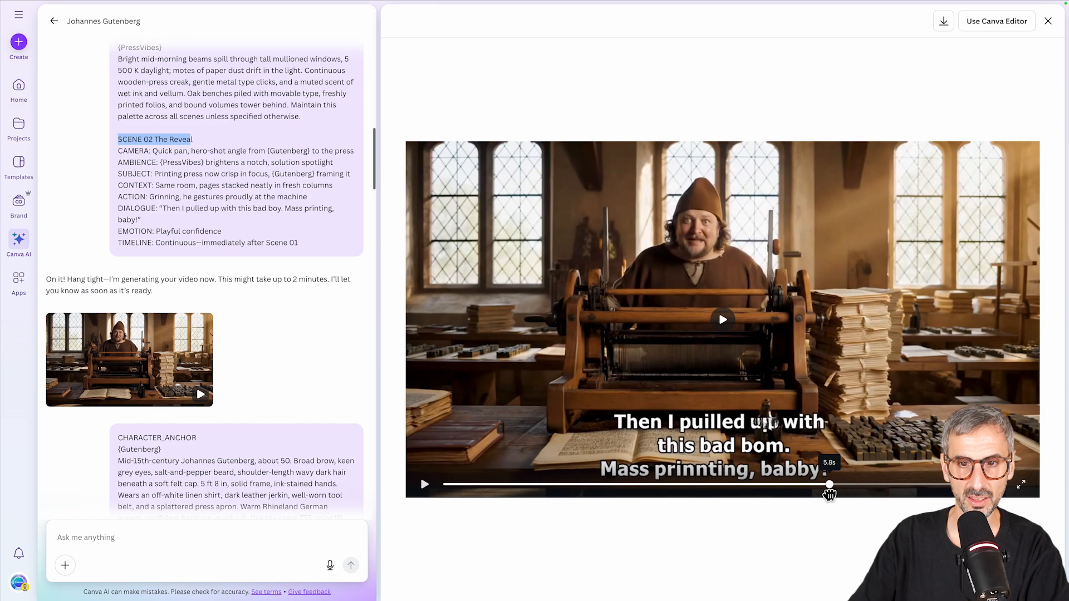
Compare the character and setting in the SCENE 01 clip with the open SCENE 02 video.
{"action": "scroll", "coordinate": [232, 296], "scroll_direction": "up", "scroll_amount": 8}
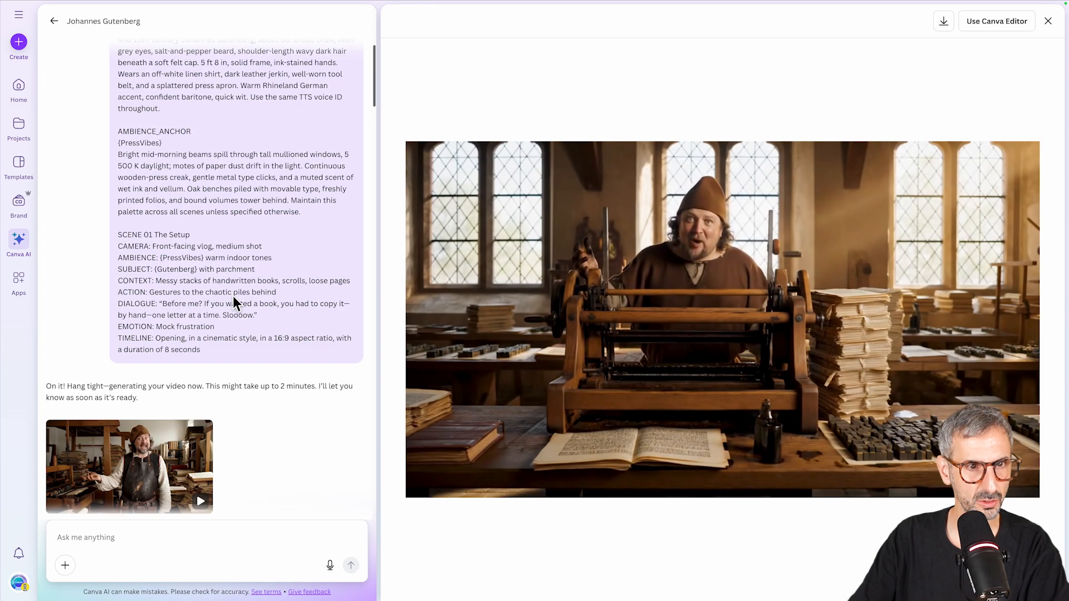
{"action": "scroll", "coordinate": [229, 335], "scroll_direction": "down", "scroll_amount": 1}
{"action": "mouse_move", "coordinate": [207, 433]}
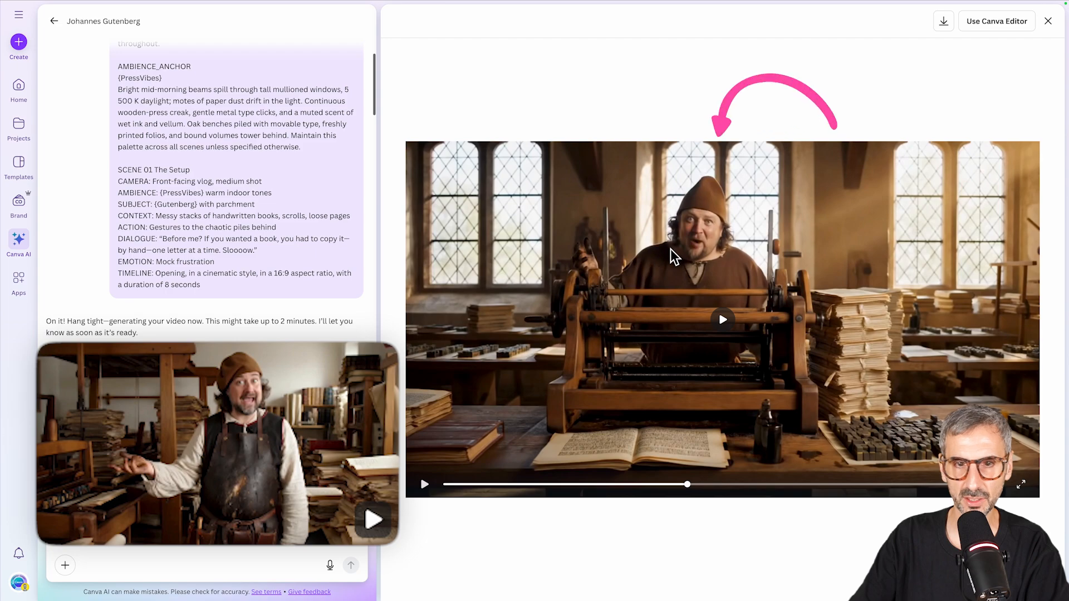
{"action": "mouse_move", "coordinate": [226, 465]}
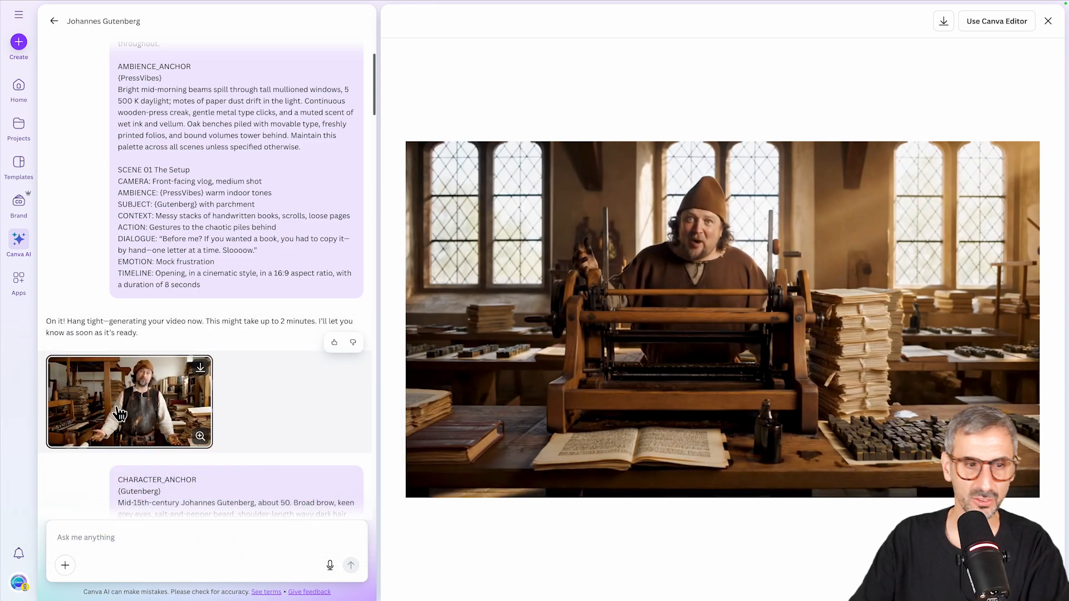
{"action": "scroll", "coordinate": [142, 410], "scroll_direction": "down", "scroll_amount": 2}
{"action": "scroll", "coordinate": [142, 409], "scroll_direction": "down", "scroll_amount": 2}
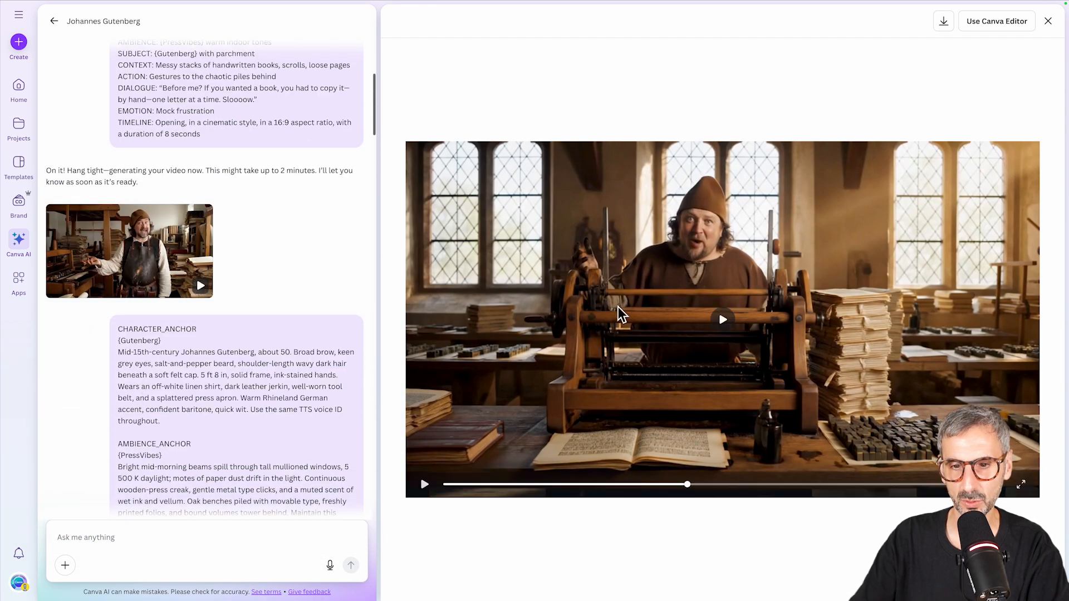
Move the SCENE 02 video to its captioned part and highlight the SCENE 02 The Reveal heading in its prompt.
{"action": "left_click", "coordinate": [723, 486]}
{"action": "left_click_drag", "start_coordinate": [723, 486], "coordinate": [927, 466]}
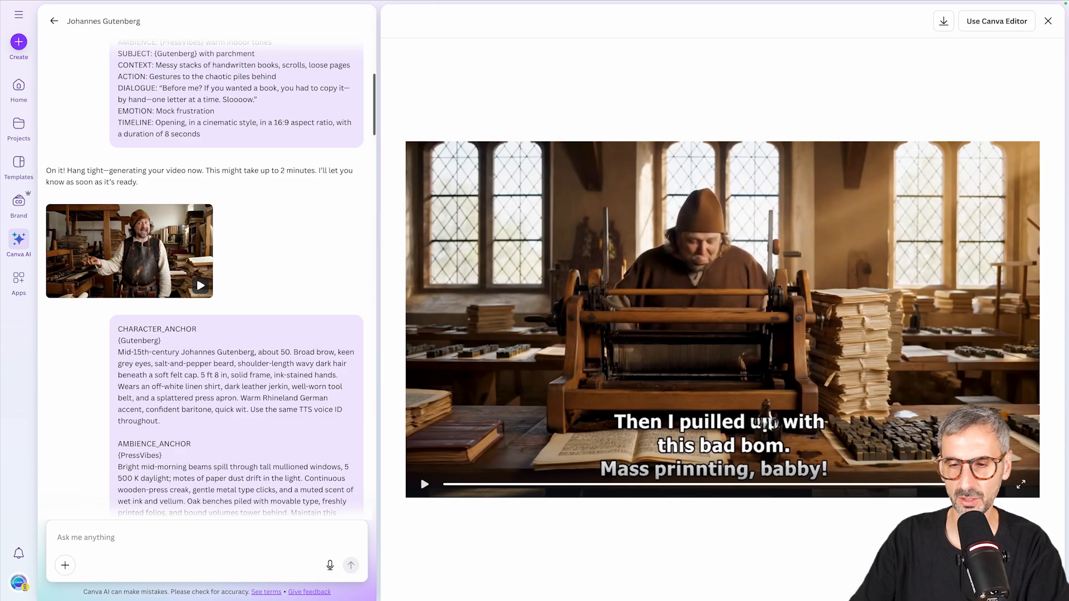
{"action": "scroll", "coordinate": [172, 339], "scroll_direction": "down", "scroll_amount": 3}
{"action": "left_click_drag", "start_coordinate": [118, 420], "coordinate": [192, 421]}
{"action": "scroll", "coordinate": [193, 390], "scroll_direction": "down", "scroll_amount": 2}
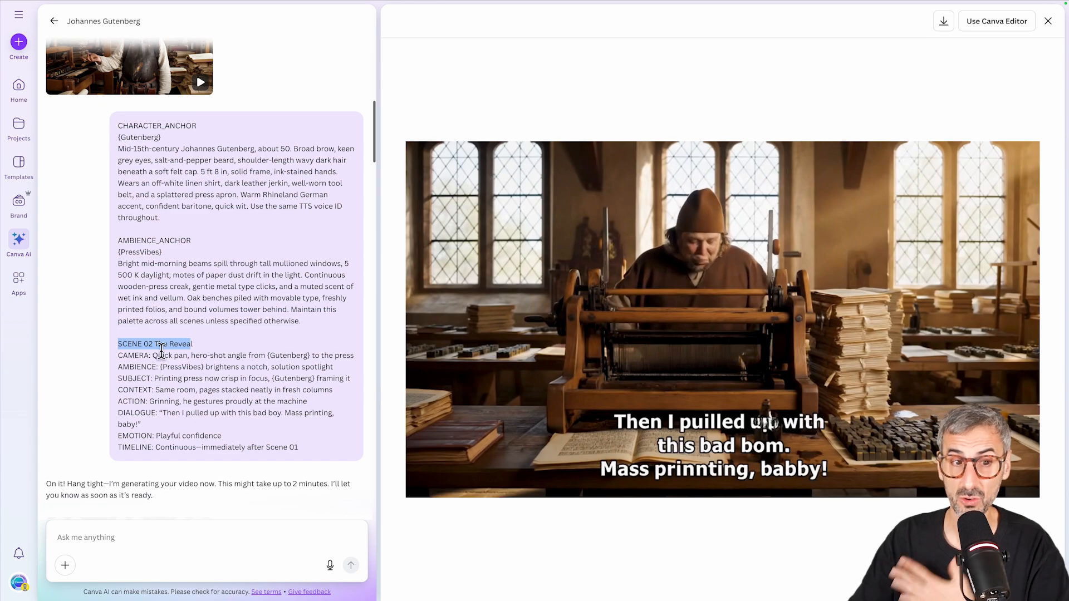
{"action": "scroll", "coordinate": [177, 312], "scroll_direction": "down", "scroll_amount": 2}
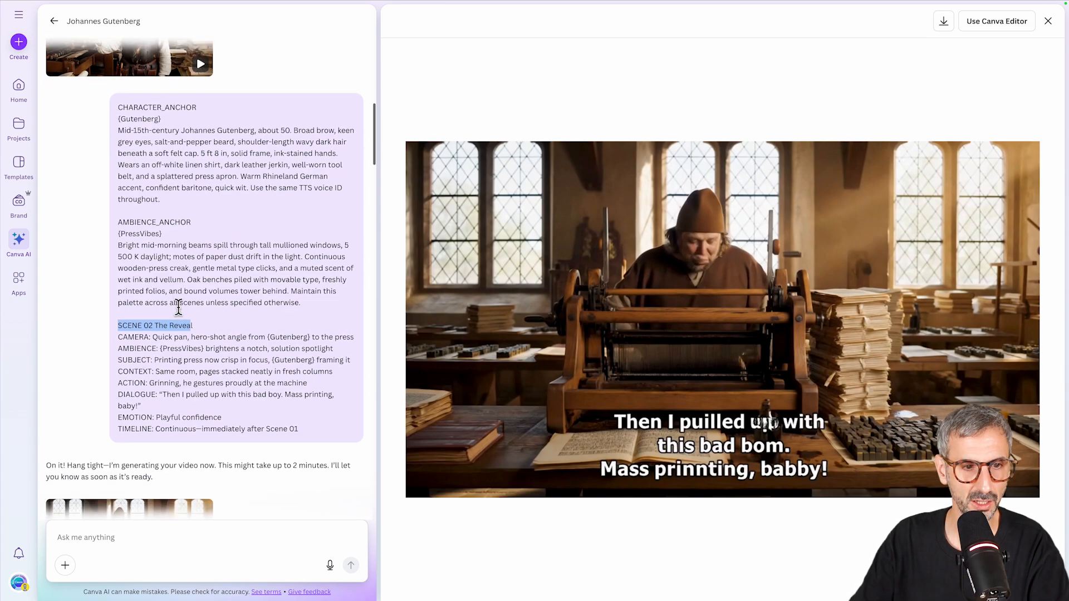
Highlight the repeated SCENE 02 The Reveal prompt from its CHARACTER_ANCHOR heading into the CAMERA line.
{"action": "scroll", "coordinate": [179, 284], "scroll_direction": "up", "scroll_amount": 5}
{"action": "scroll", "coordinate": [188, 299], "scroll_direction": "down", "scroll_amount": 6}
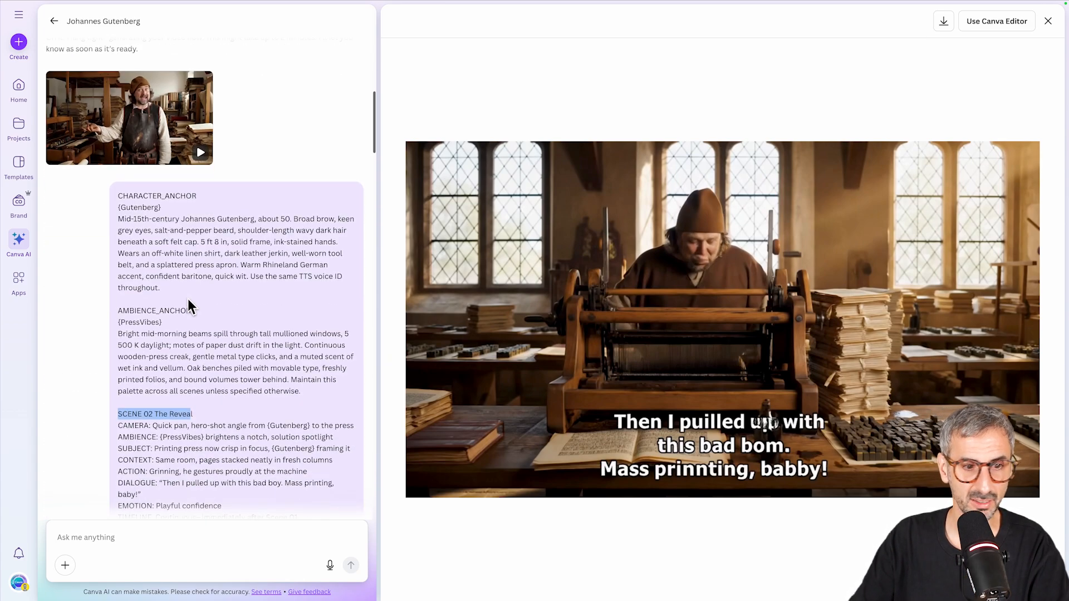
{"action": "scroll", "coordinate": [150, 380], "scroll_direction": "down", "scroll_amount": 2}
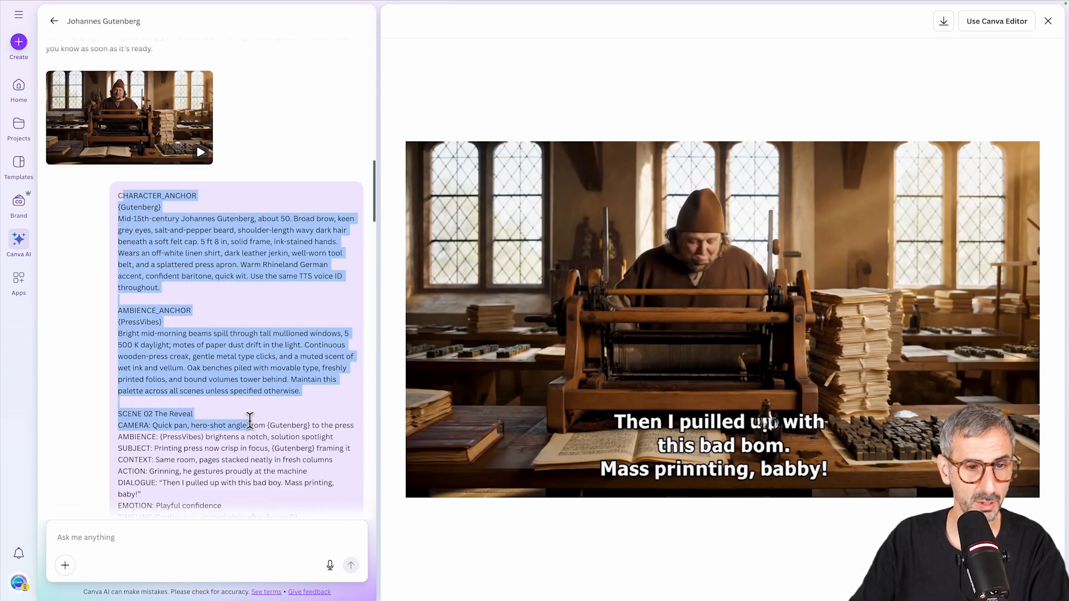
{"action": "scroll", "coordinate": [252, 425], "scroll_direction": "down", "scroll_amount": 2}
{"action": "scroll", "coordinate": [249, 425], "scroll_direction": "down", "scroll_amount": 4}
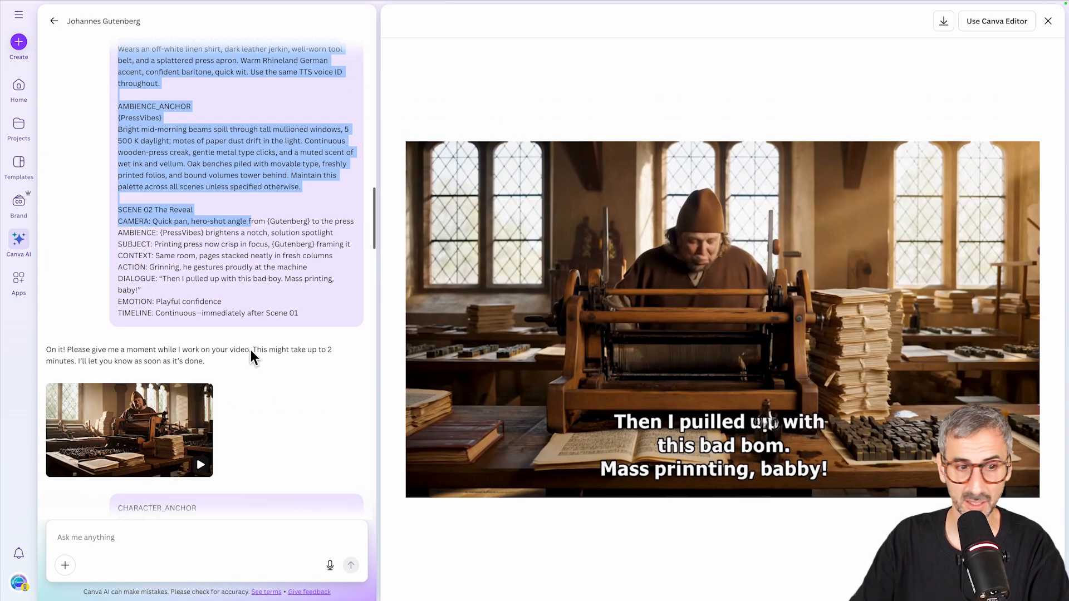
Scrub through the second SCENE 02 The Reveal video, and move on to the SCENE 03 The Punchline prompt and video.
{"action": "left_click", "coordinate": [146, 330]}
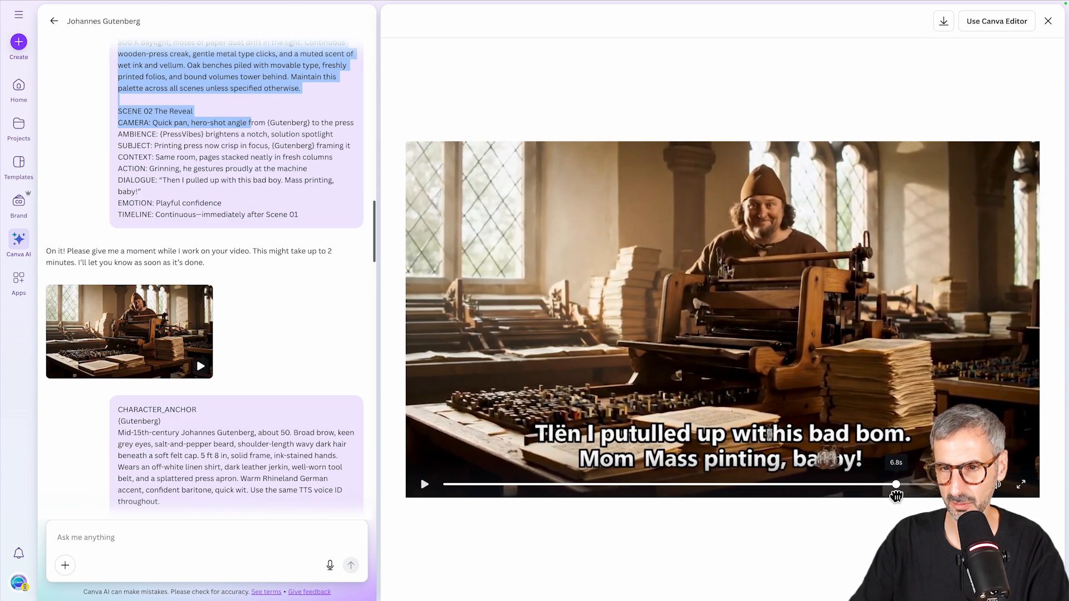
{"action": "left_click_drag", "start_coordinate": [844, 500], "coordinate": [709, 482]}
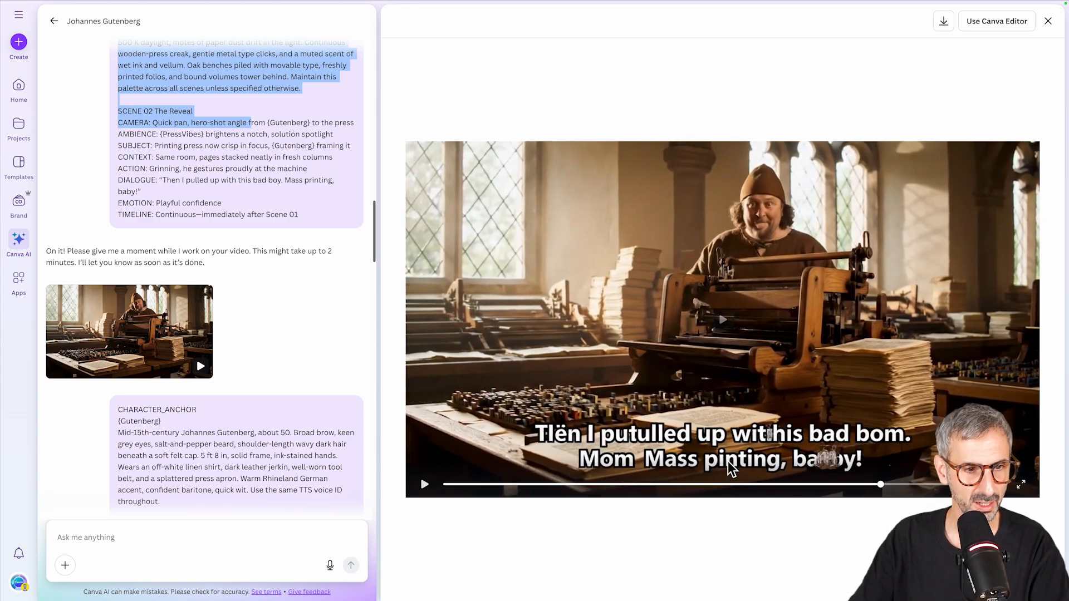
{"action": "scroll", "coordinate": [231, 401], "scroll_direction": "down", "scroll_amount": 1}
{"action": "scroll", "coordinate": [232, 397], "scroll_direction": "down", "scroll_amount": 8}
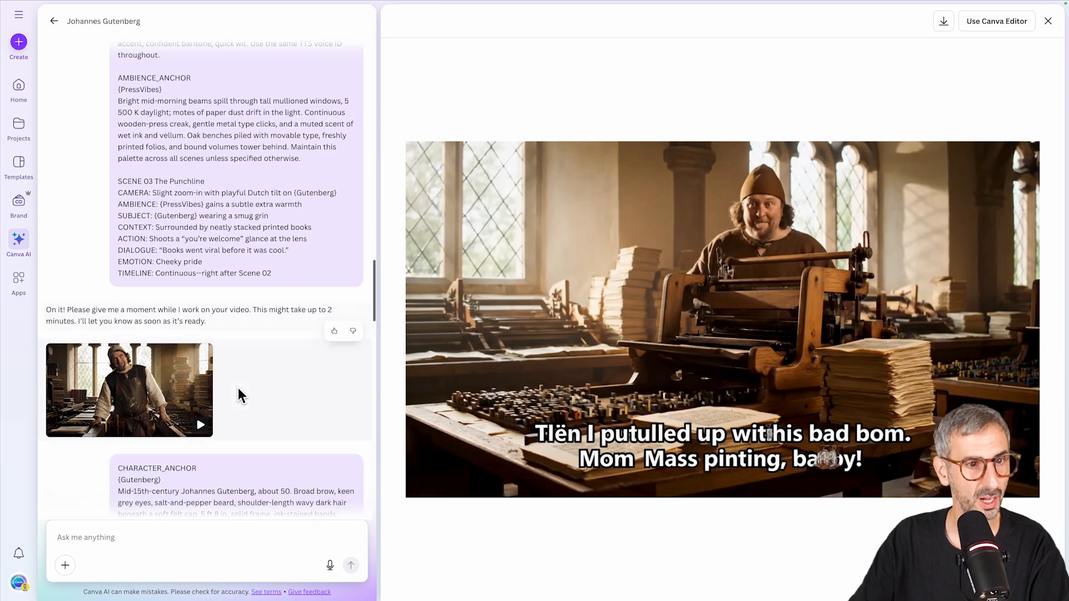
{"action": "scroll", "coordinate": [250, 360], "scroll_direction": "down", "scroll_amount": 4}
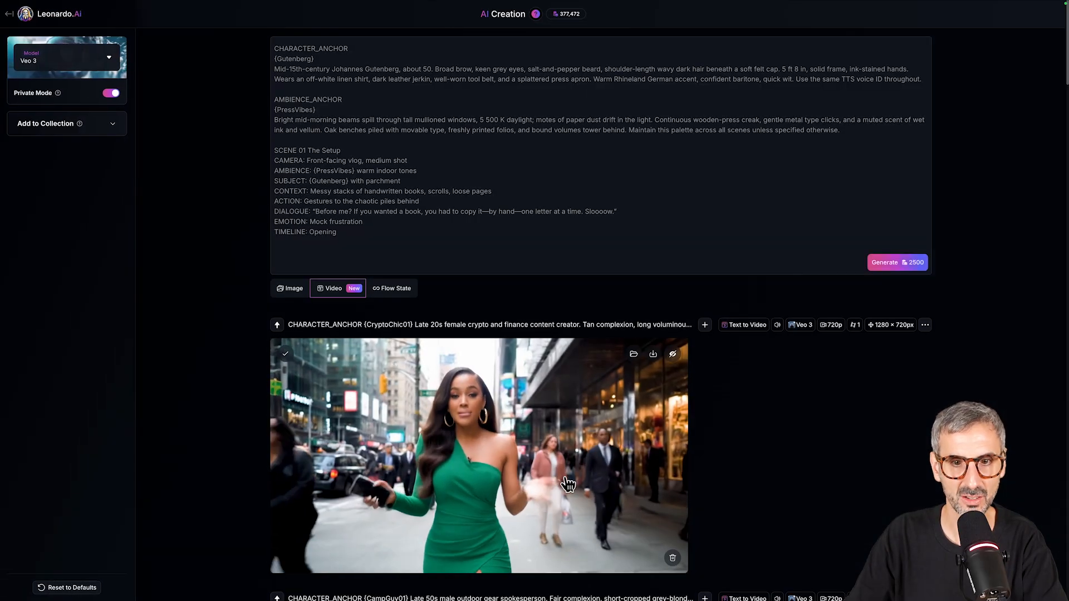
Look through the Veo 3 videos of Gutenberg in the Leonardo.Ai generation history.
{"action": "scroll", "coordinate": [546, 430], "scroll_direction": "down", "scroll_amount": 8}
{"action": "scroll", "coordinate": [546, 429], "scroll_direction": "down", "scroll_amount": 20}
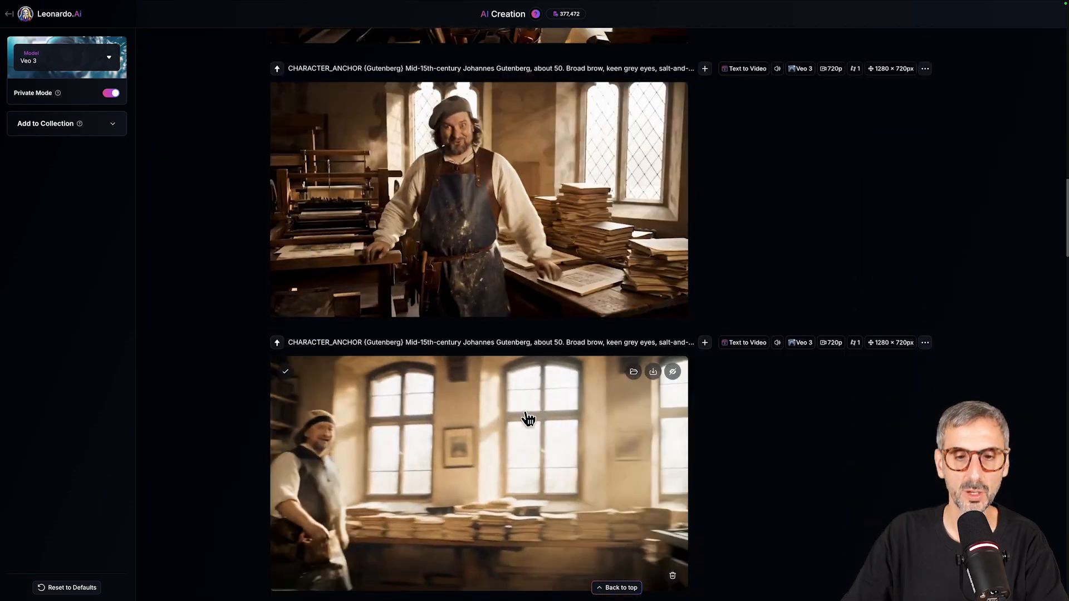
{"action": "scroll", "coordinate": [522, 412], "scroll_direction": "down", "scroll_amount": 1}
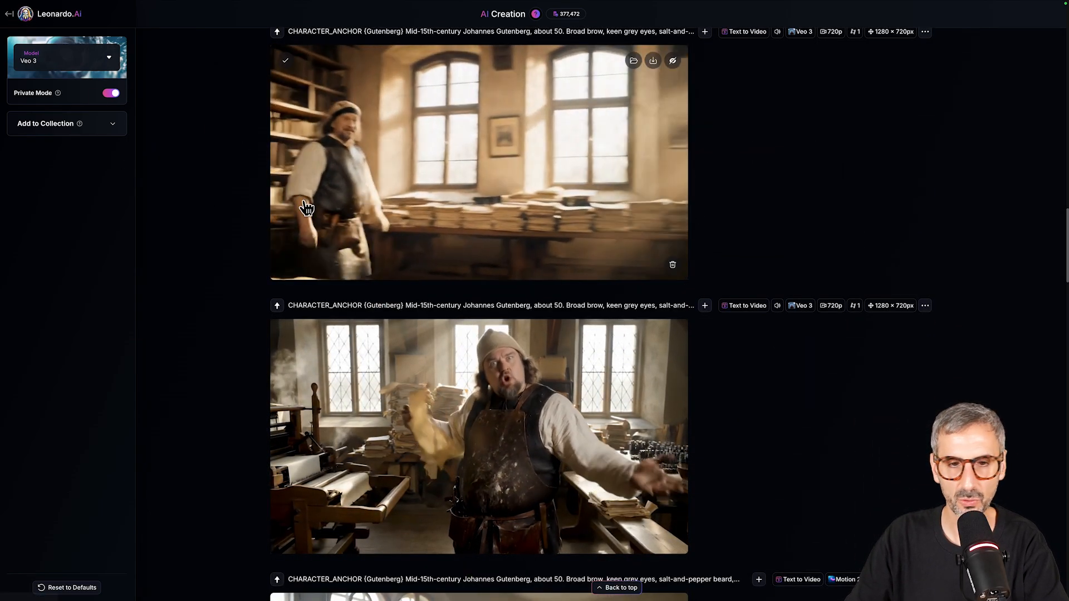
Return to the Leonardo.Ai home page, open the Video tool from there and display its available models.
{"action": "left_click", "coordinate": [26, 19]}
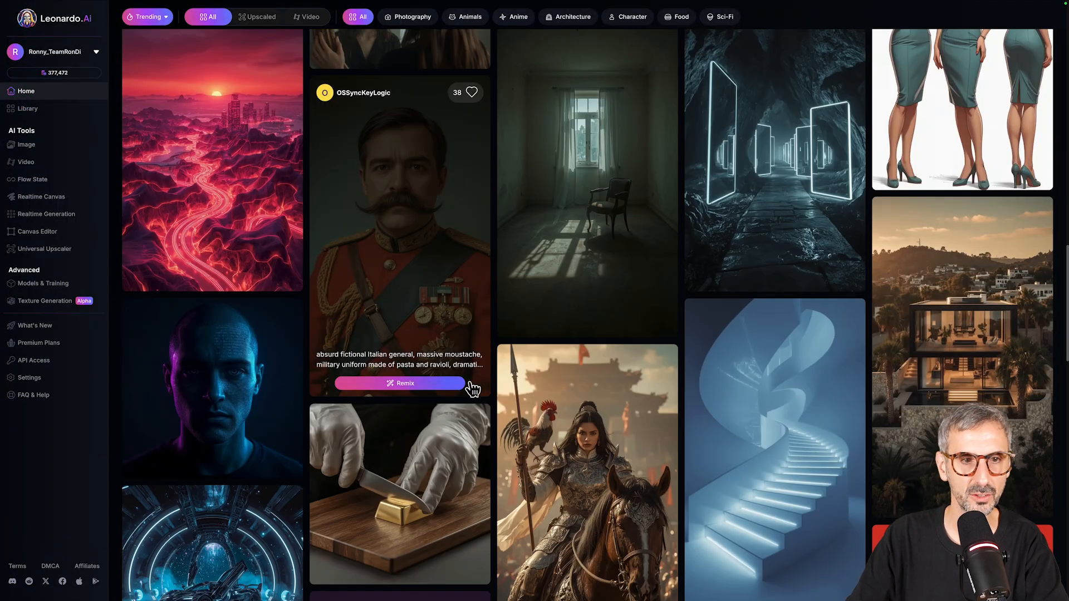
{"action": "scroll", "coordinate": [472, 388], "scroll_direction": "up", "scroll_amount": 5}
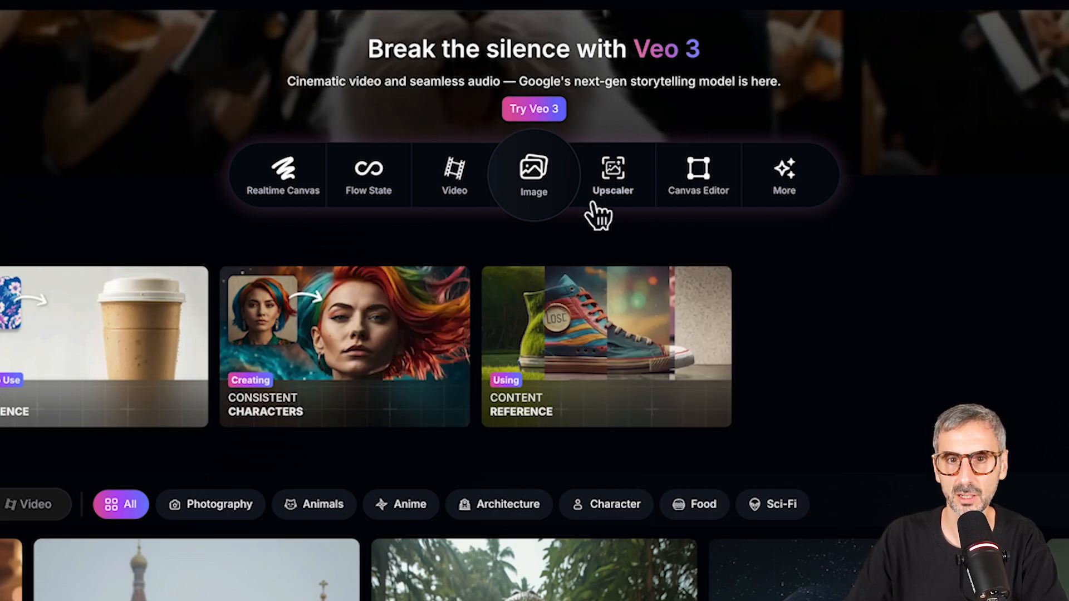
{"action": "left_click", "coordinate": [456, 189]}
{"action": "left_click", "coordinate": [58, 65]}
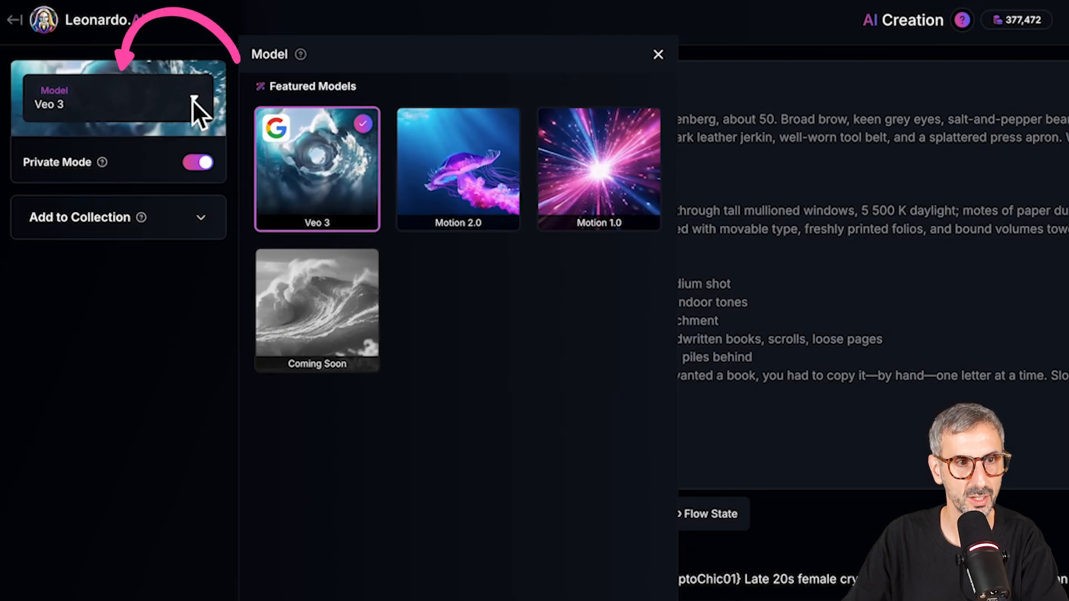
{"action": "left_click", "coordinate": [195, 100]}
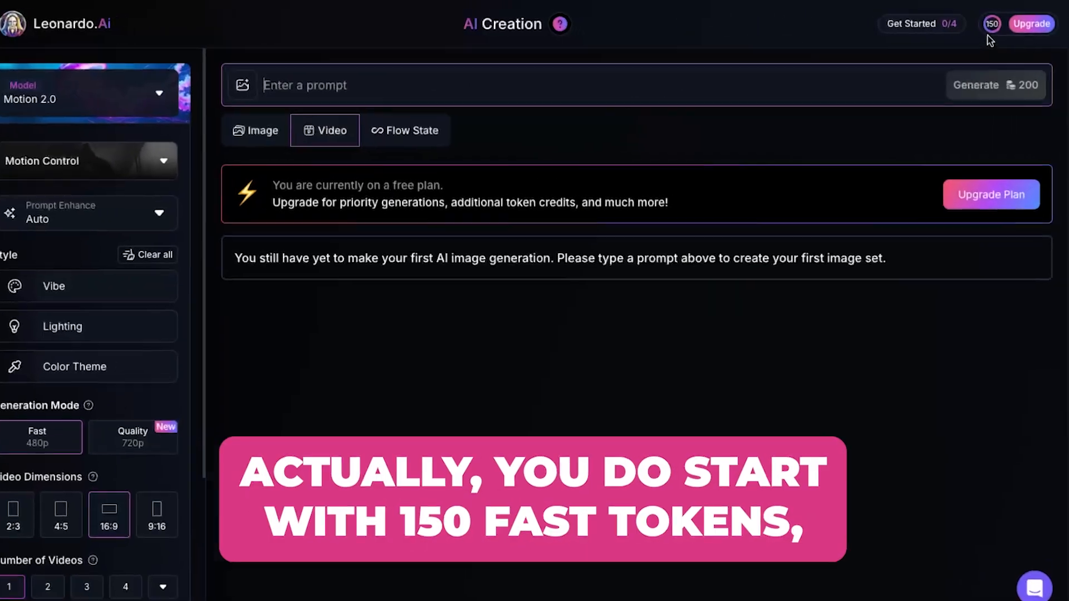
Check the token balance of the free-plan account and of the account used for the Gutenberg videos.
{"action": "mouse_move", "coordinate": [995, 28]}
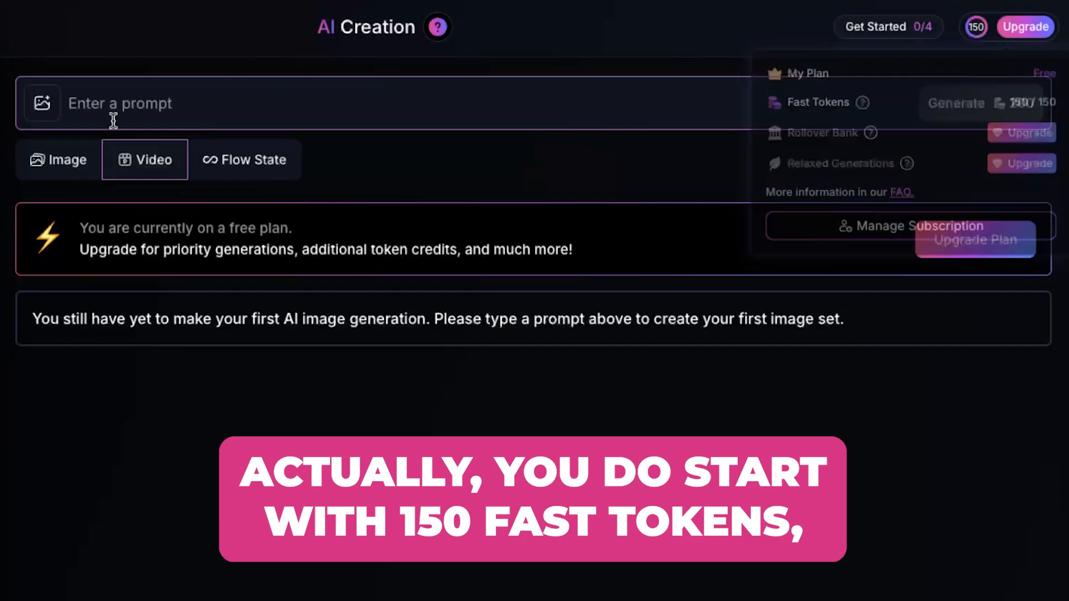
{"action": "left_click", "coordinate": [143, 173]}
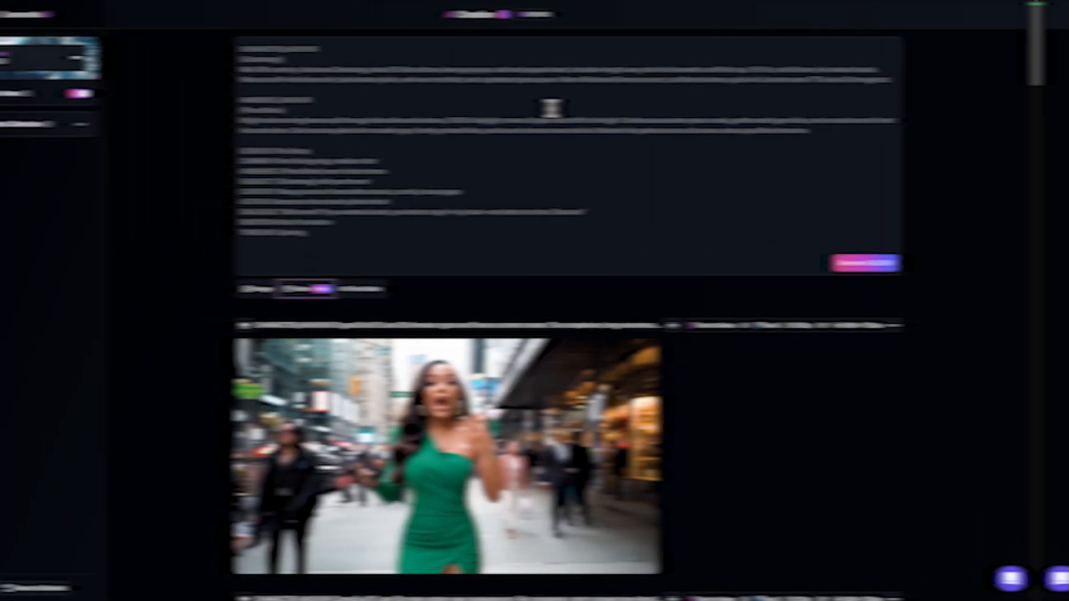
{"action": "mouse_move", "coordinate": [567, 28]}
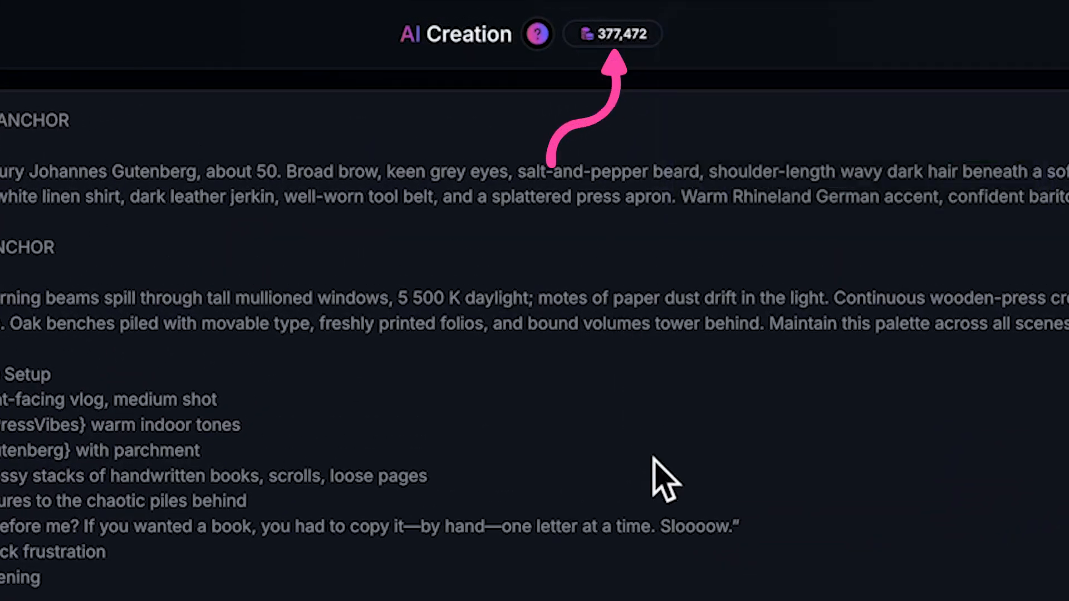
{"action": "mouse_move", "coordinate": [617, 45]}
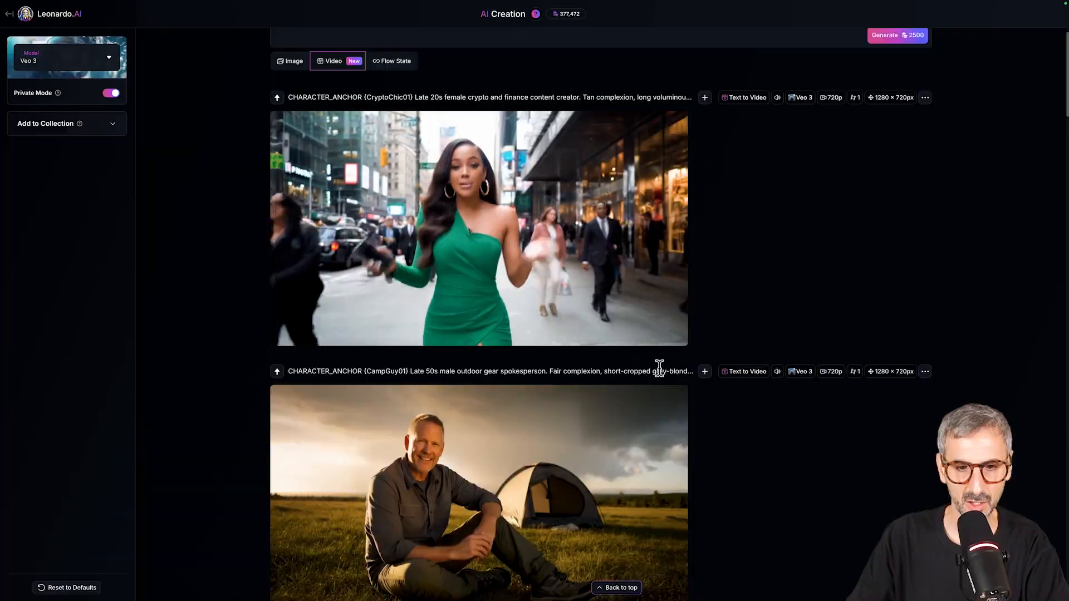
Find the Veo 3 clip of Gutenberg holding a parchment in the generation history, play it enlarged and close it.
{"action": "scroll", "coordinate": [661, 374], "scroll_direction": "down", "scroll_amount": 5}
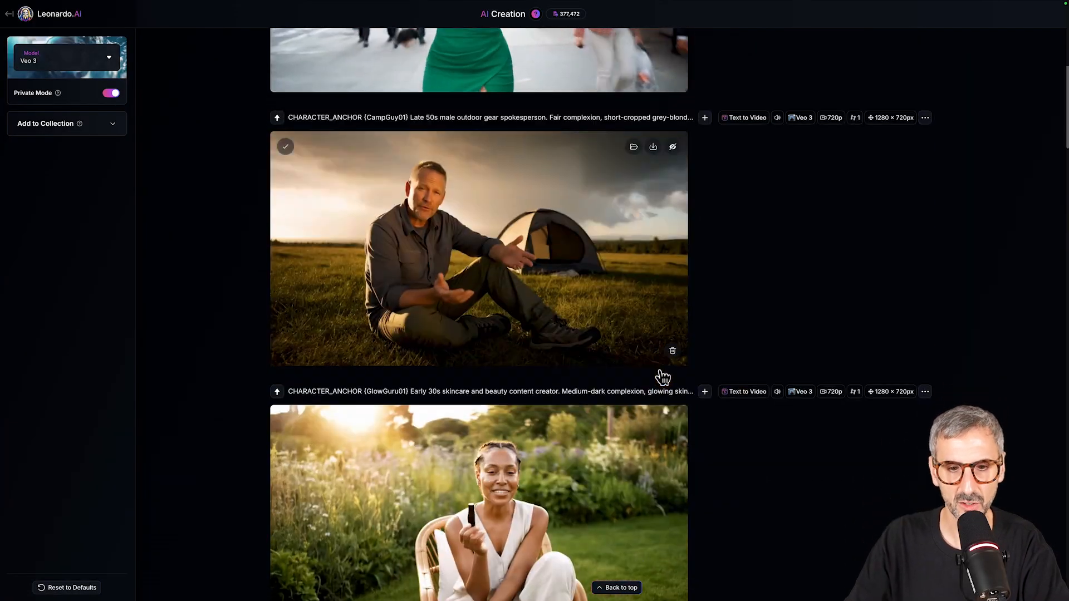
{"action": "scroll", "coordinate": [664, 370], "scroll_direction": "down", "scroll_amount": 10}
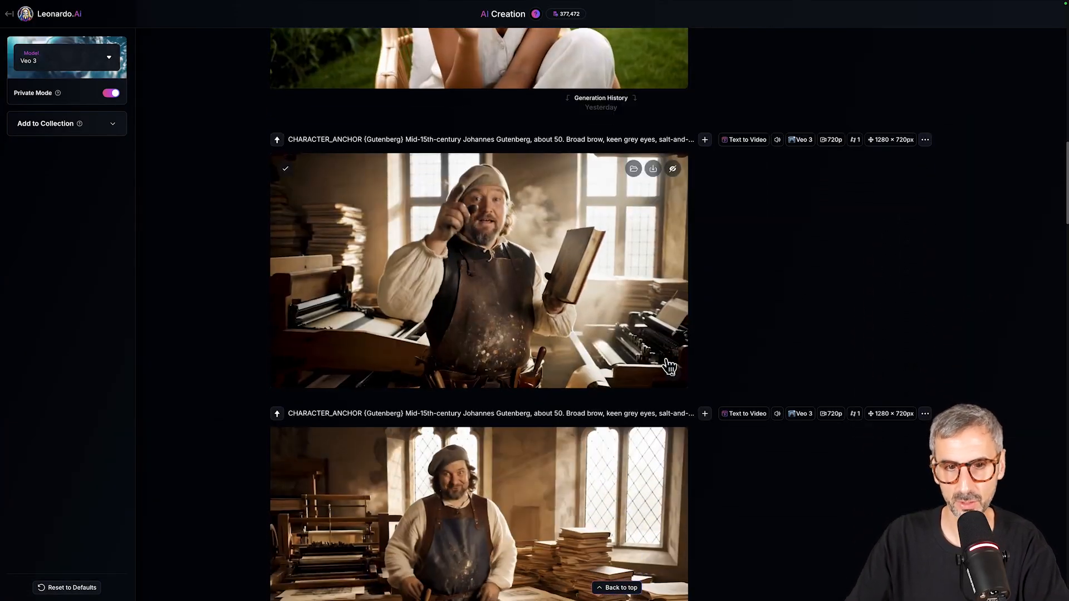
{"action": "scroll", "coordinate": [670, 366], "scroll_direction": "down", "scroll_amount": 2}
{"action": "scroll", "coordinate": [669, 368], "scroll_direction": "down", "scroll_amount": 3}
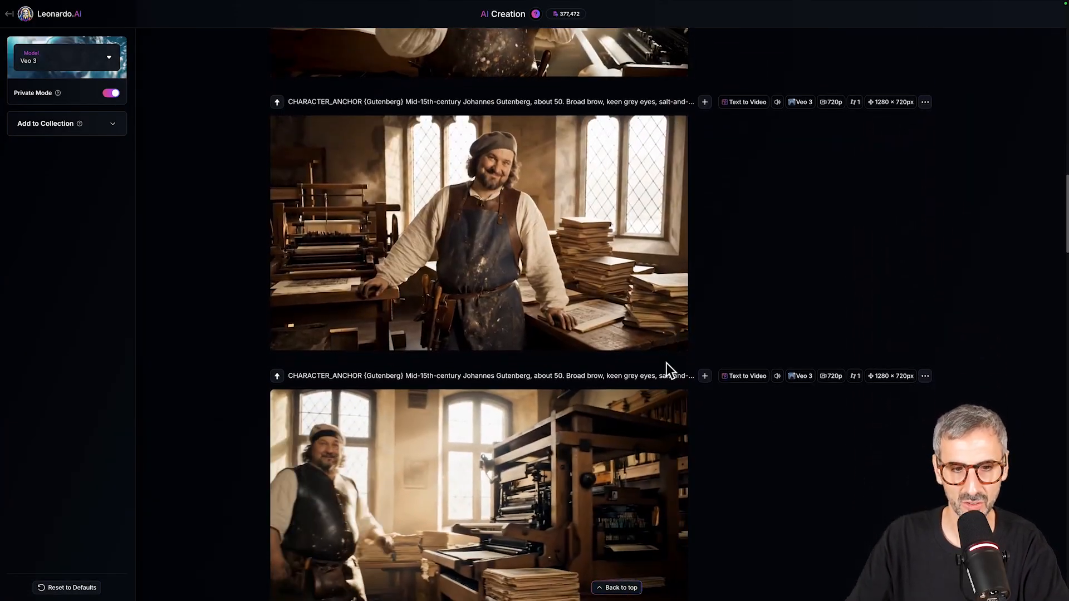
{"action": "scroll", "coordinate": [667, 365], "scroll_direction": "down", "scroll_amount": 5}
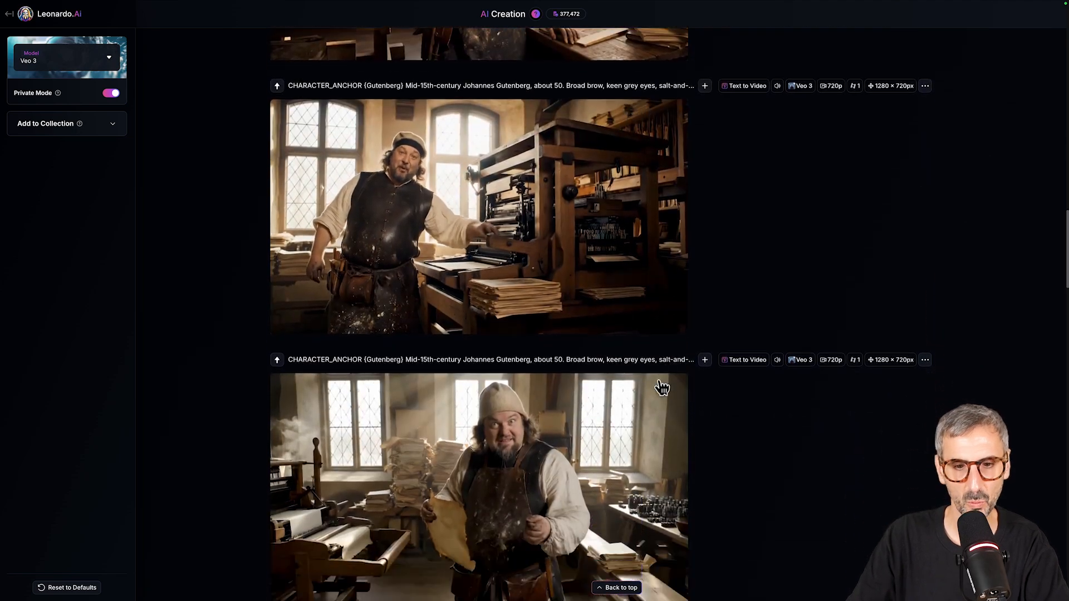
{"action": "scroll", "coordinate": [663, 387], "scroll_direction": "down", "scroll_amount": 4}
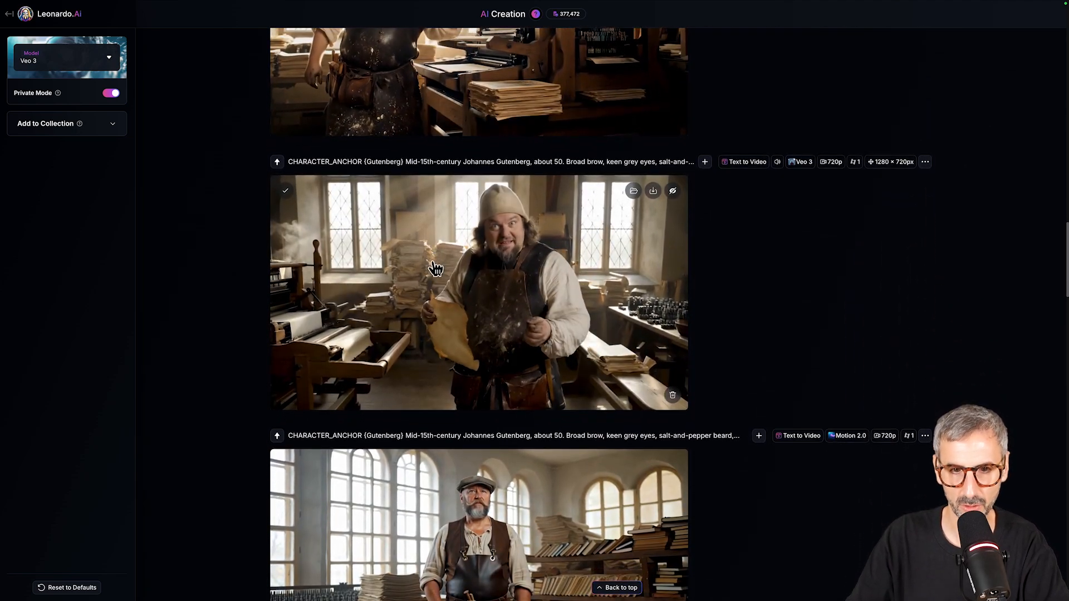
{"action": "left_click", "coordinate": [434, 270]}
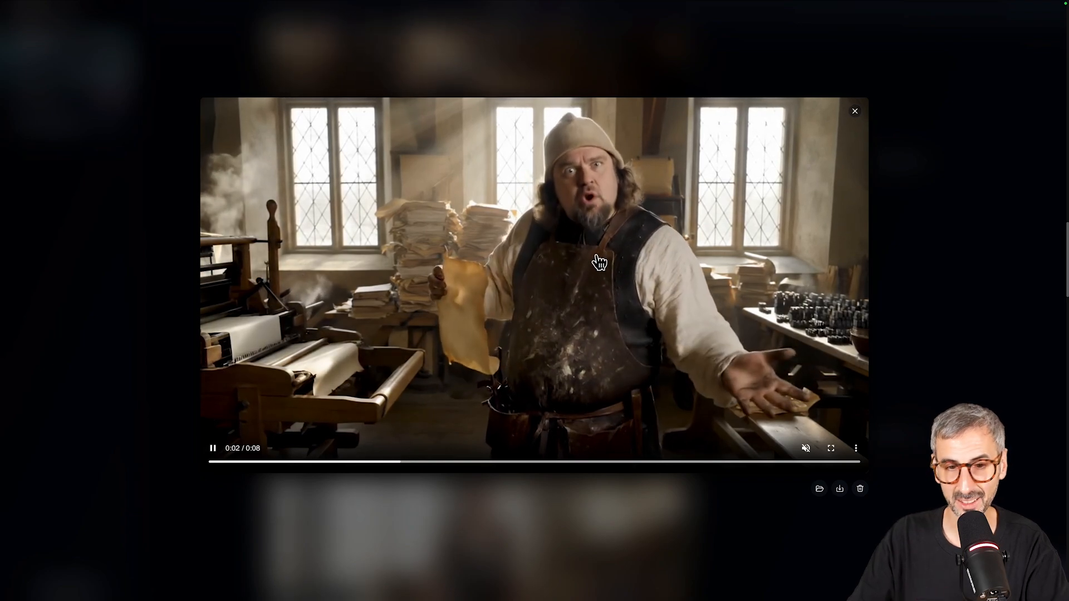
{"action": "left_click", "coordinate": [855, 112]}
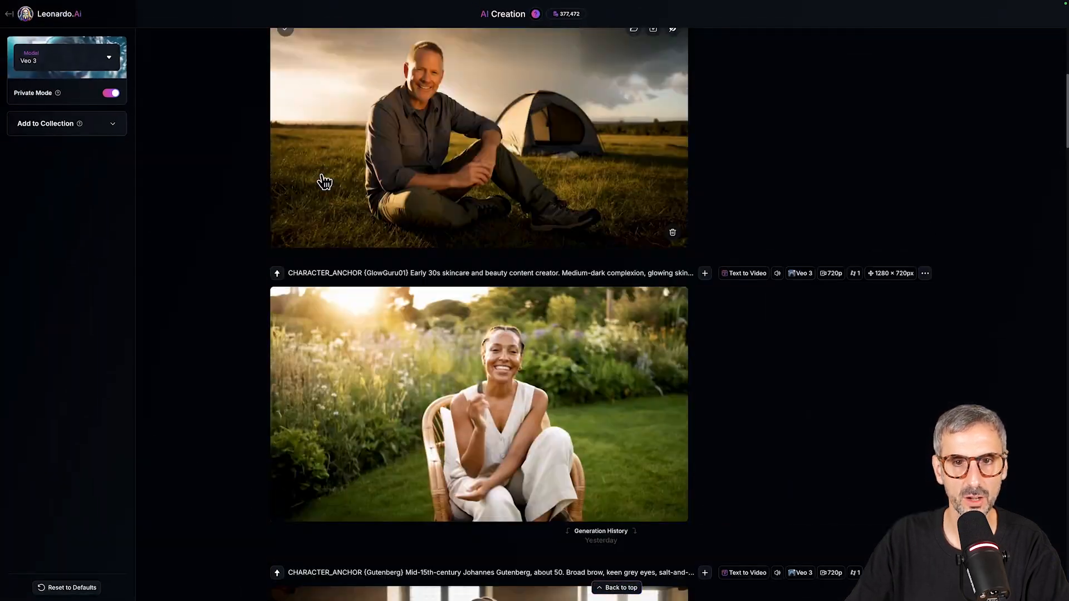
Highlight the whole Gutenberg prompt in the prompt box, from CHARACTER_ANCHOR through the SCENE 01 The Setup TIMELINE line.
{"action": "scroll", "coordinate": [325, 182], "scroll_direction": "up", "scroll_amount": 10}
{"action": "left_click_drag", "start_coordinate": [429, 267], "coordinate": [264, 119]}
{"action": "left_click_drag", "start_coordinate": [80, 166], "coordinate": [80, 61]}
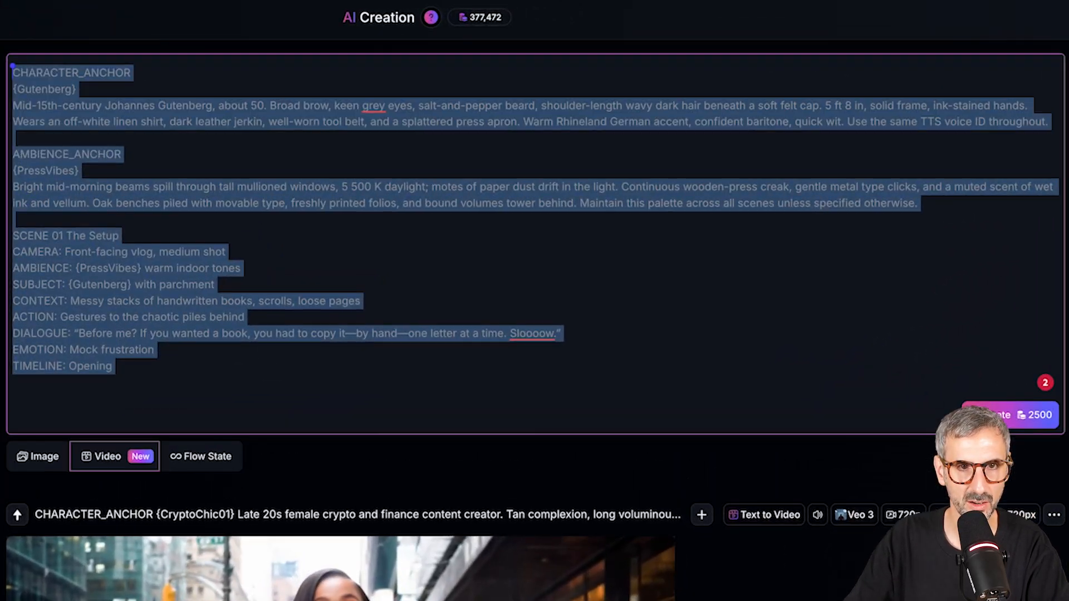
{"action": "left_click", "coordinate": [30, 68]}
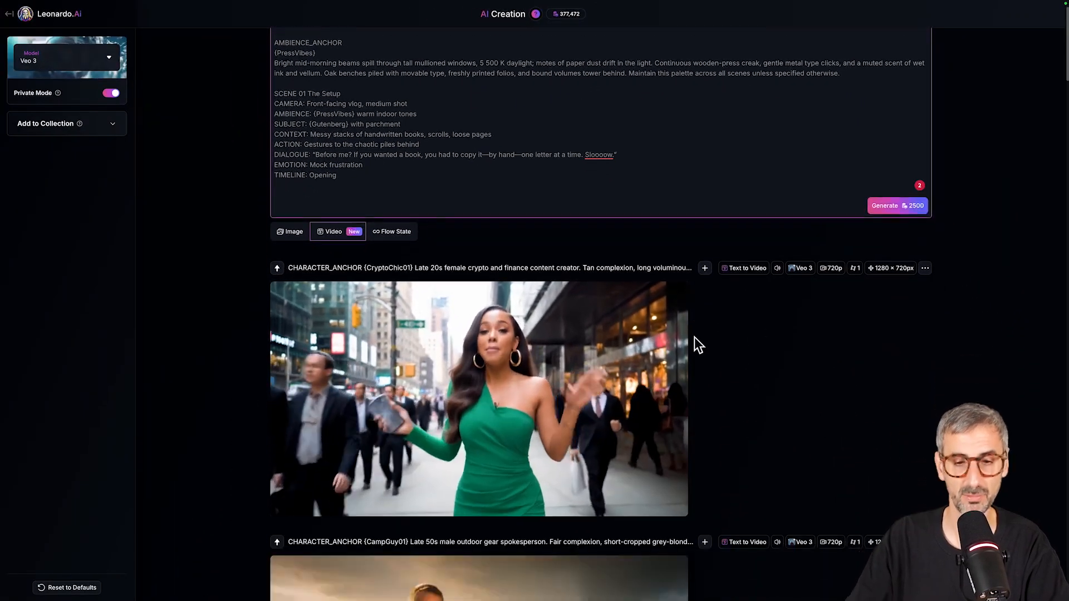
Compare Gutenberg's appearance and workshop across the Veo 3 scene videos, from the parchment clip up to the book clip.
{"action": "scroll", "coordinate": [693, 337], "scroll_direction": "down", "scroll_amount": 20}
{"action": "scroll", "coordinate": [679, 335], "scroll_direction": "down", "scroll_amount": 3}
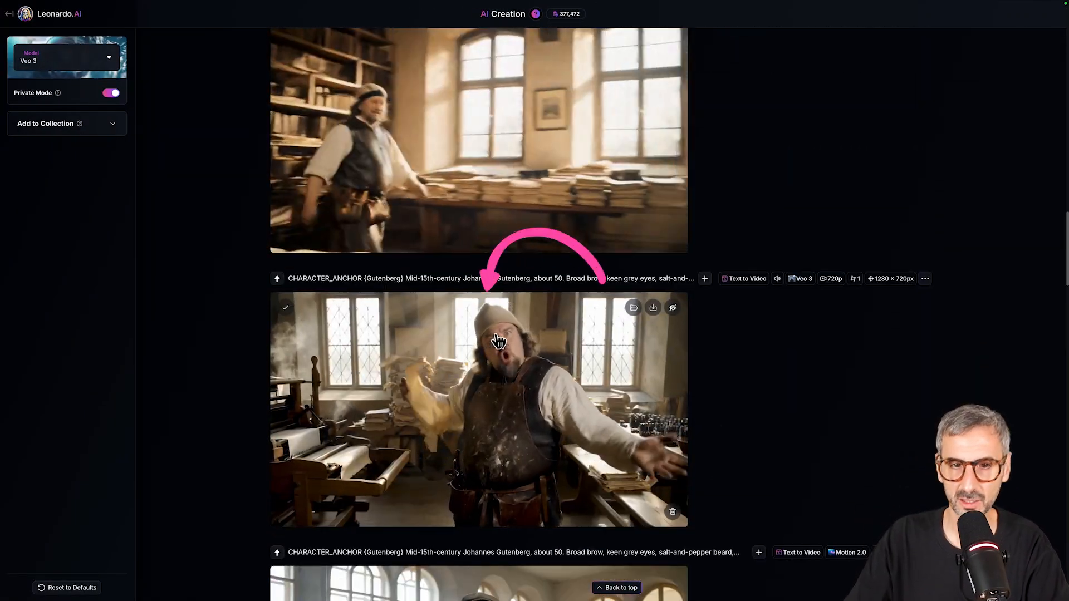
{"action": "scroll", "coordinate": [496, 339], "scroll_direction": "up", "scroll_amount": 2}
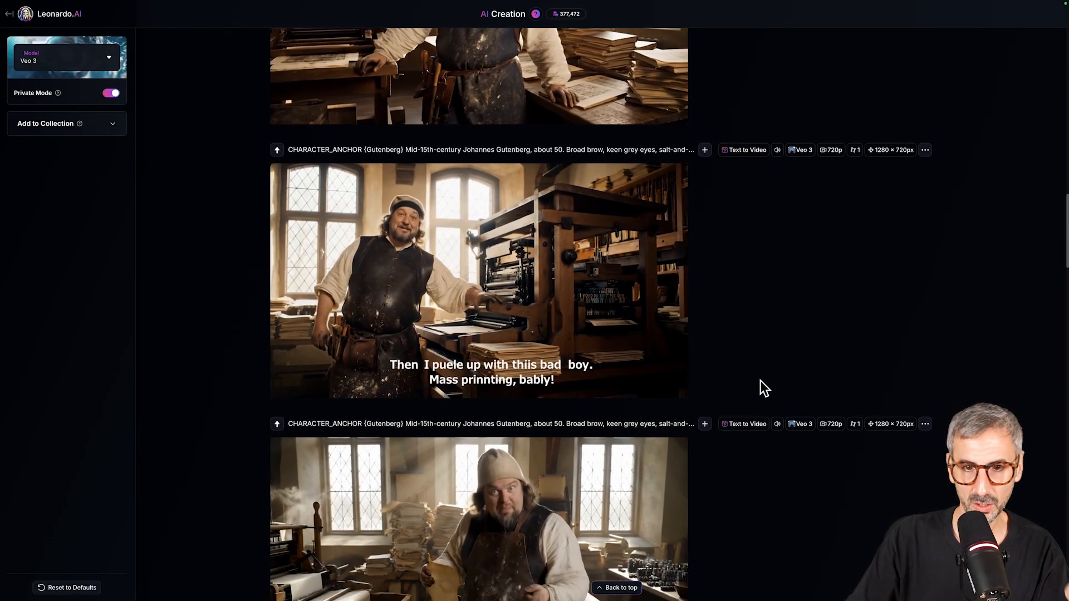
{"action": "scroll", "coordinate": [764, 388], "scroll_direction": "up", "scroll_amount": 1}
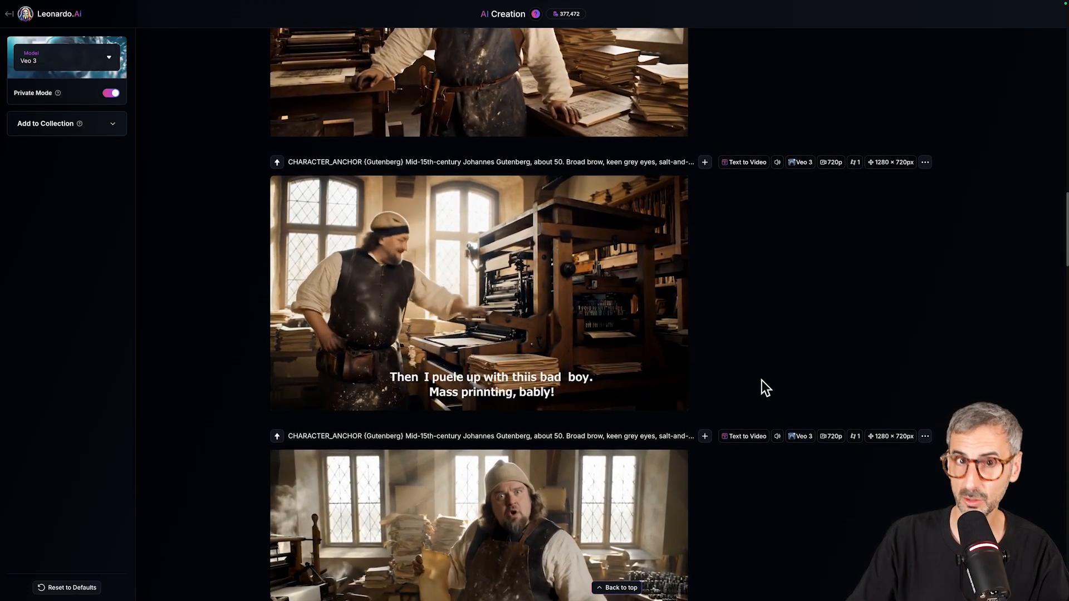
{"action": "mouse_move", "coordinate": [434, 370]}
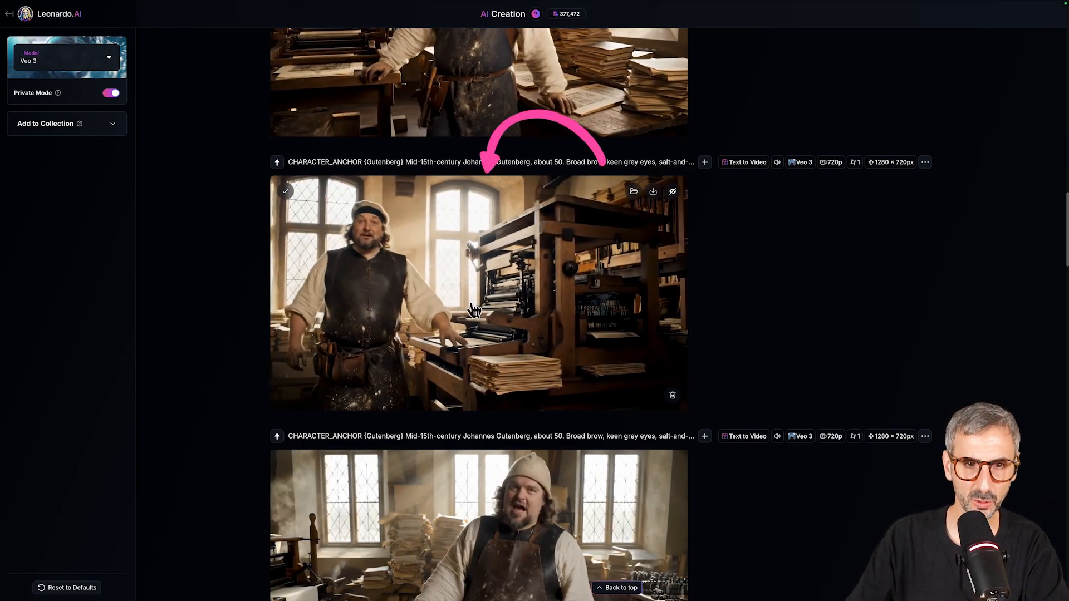
{"action": "scroll", "coordinate": [445, 326], "scroll_direction": "up", "scroll_amount": 1}
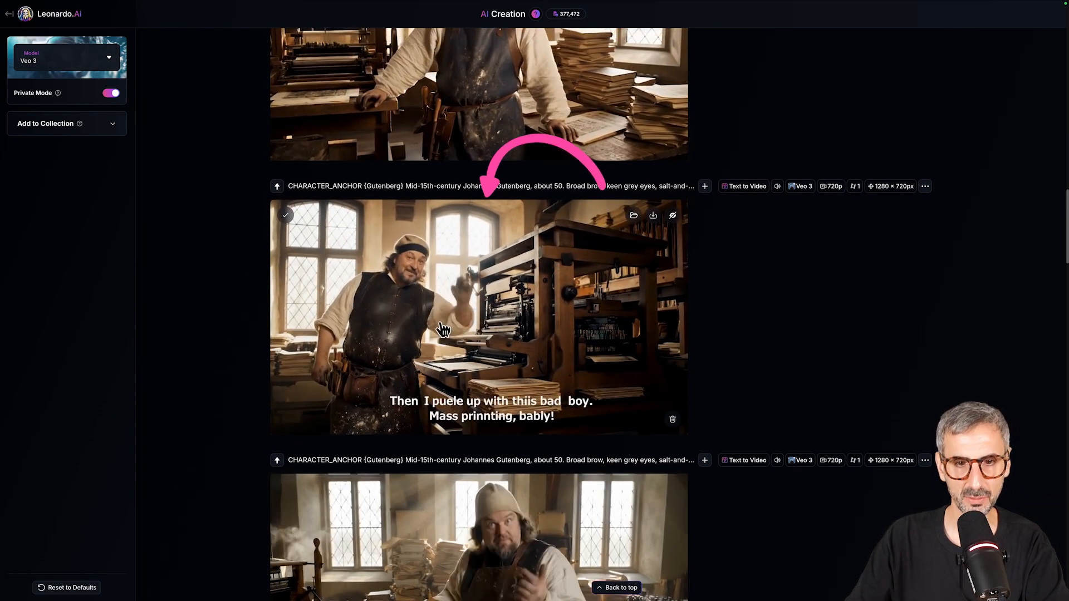
{"action": "scroll", "coordinate": [444, 328], "scroll_direction": "up", "scroll_amount": 8}
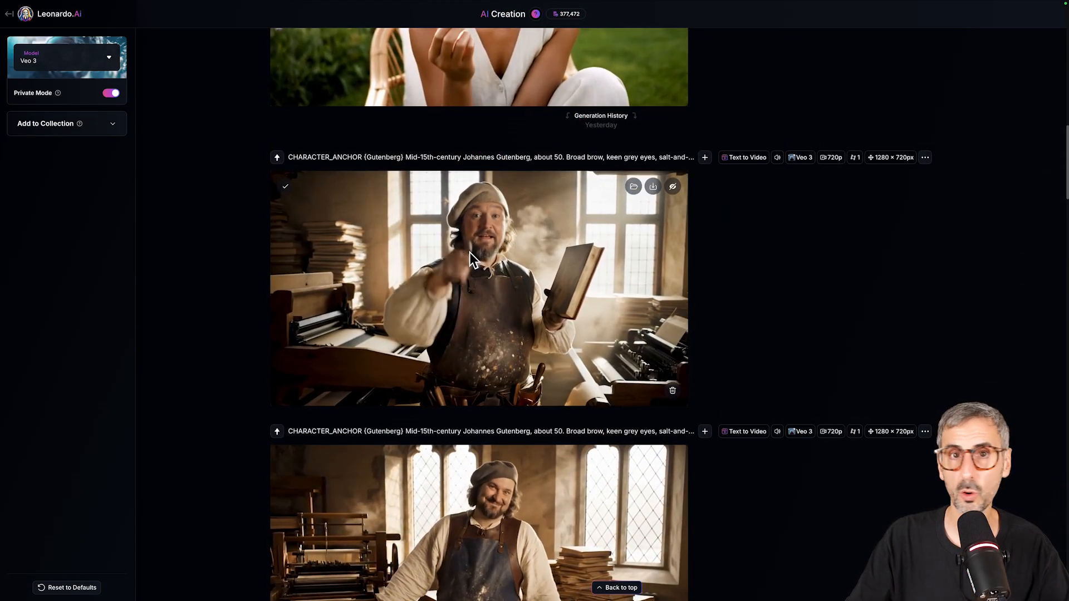
Switch to the ChatGPT conversation and highlight its SCENE 03 The Punchline answer.
{"action": "scroll", "coordinate": [472, 255], "scroll_direction": "down", "scroll_amount": 2}
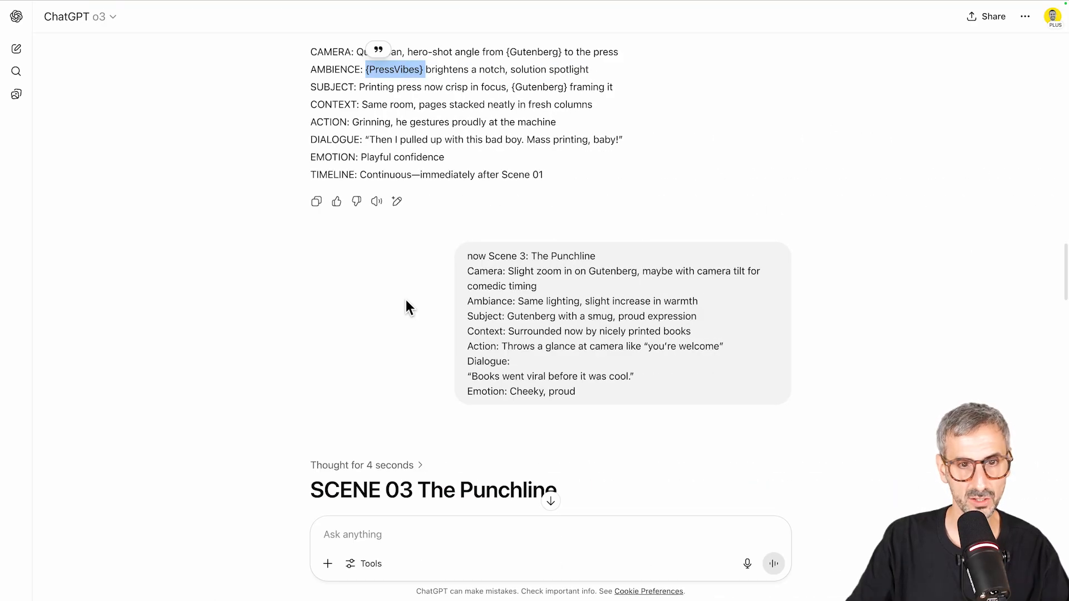
{"action": "scroll", "coordinate": [406, 300], "scroll_direction": "down", "scroll_amount": 4}
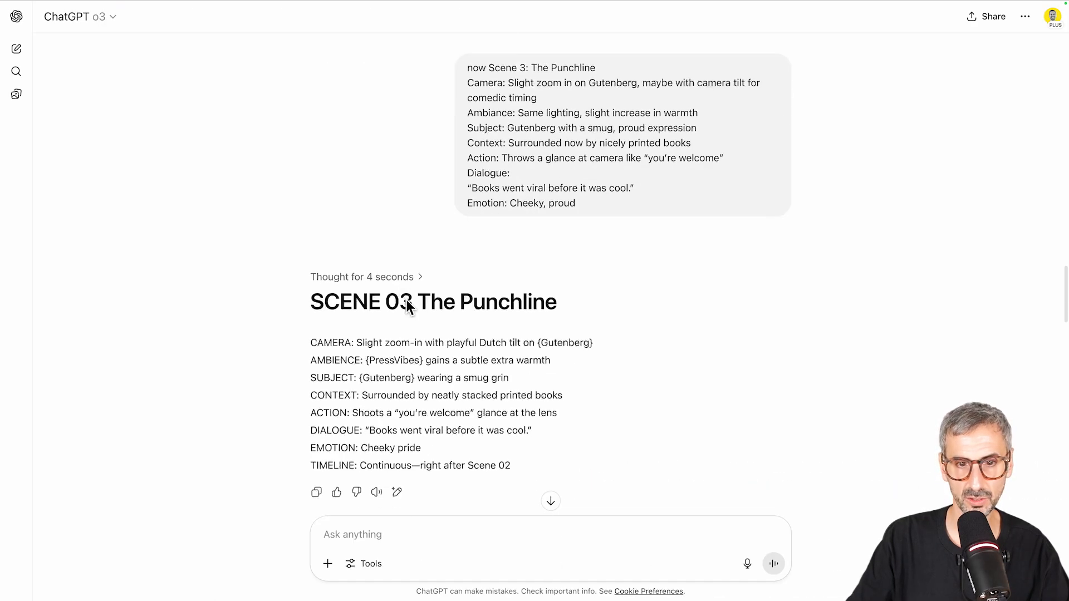
{"action": "left_click_drag", "start_coordinate": [310, 254], "coordinate": [558, 450]}
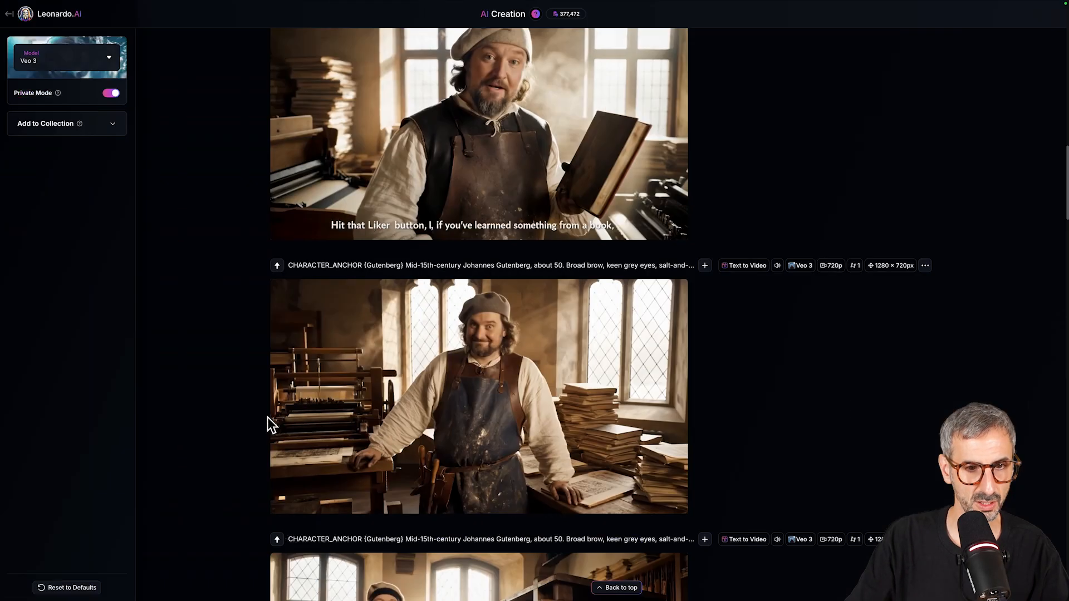
Reuse the prompt of the leaning Gutenberg clip in the prompt box and highlight its SCENE 03 The Punchline section through the TIMELINE line.
{"action": "left_click", "coordinate": [276, 266]}
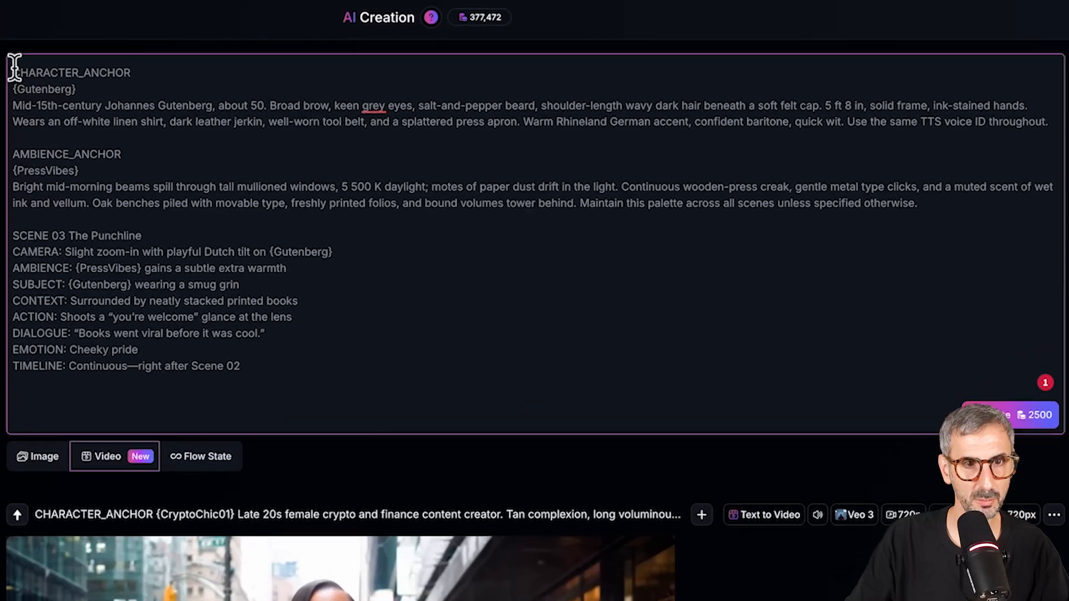
{"action": "left_click_drag", "start_coordinate": [147, 60], "coordinate": [476, 175]}
{"action": "left_click", "coordinate": [418, 329]}
{"action": "triple_click", "coordinate": [418, 332]}
{"action": "left_click_drag", "start_coordinate": [357, 393], "coordinate": [12, 233]}
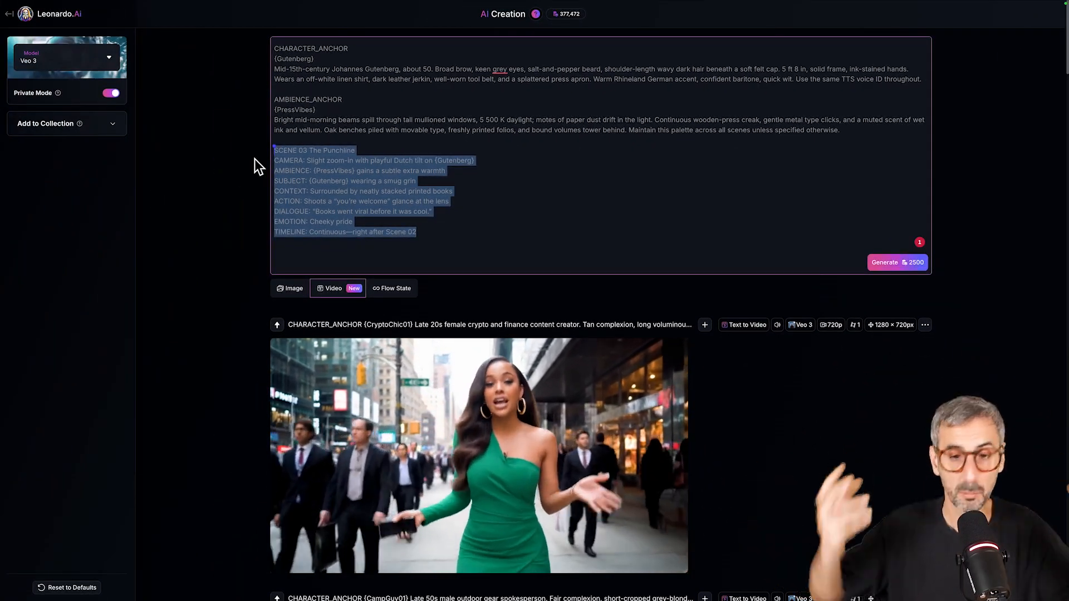
Find the Veo 3 clip of Gutenberg leaning on the bench in a blue apron in the generation history.
{"action": "scroll", "coordinate": [641, 411], "scroll_direction": "down", "scroll_amount": 10}
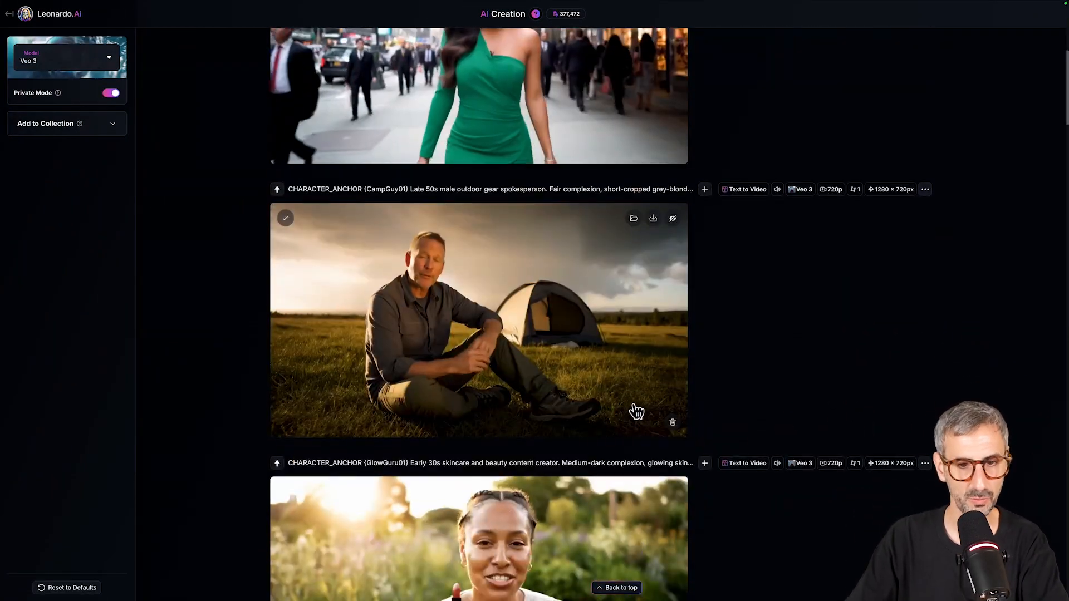
{"action": "scroll", "coordinate": [643, 410], "scroll_direction": "down", "scroll_amount": 8}
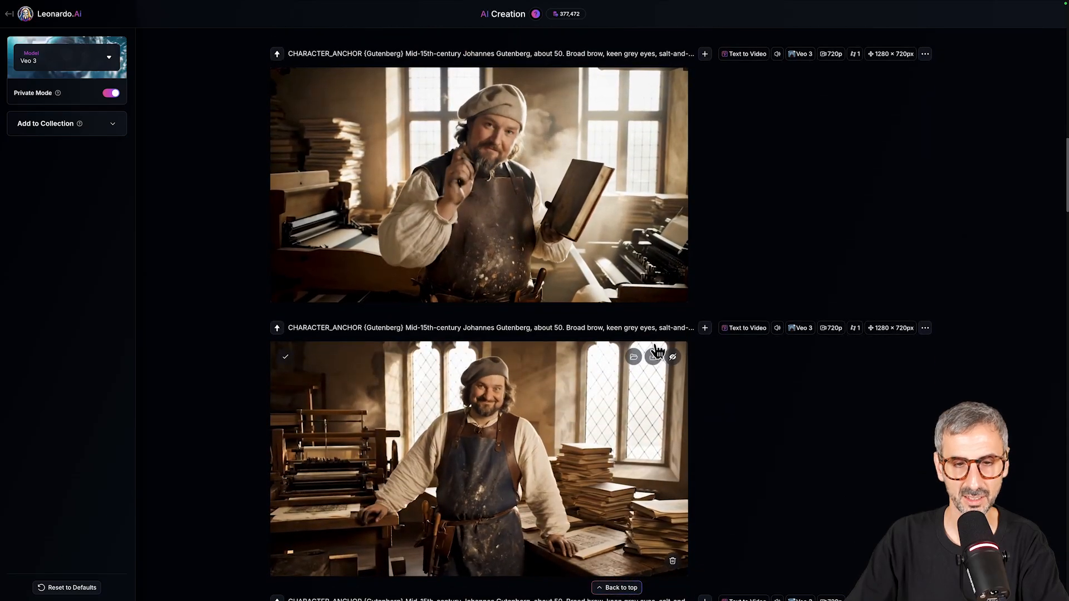
{"action": "scroll", "coordinate": [629, 312], "scroll_direction": "down", "scroll_amount": 2}
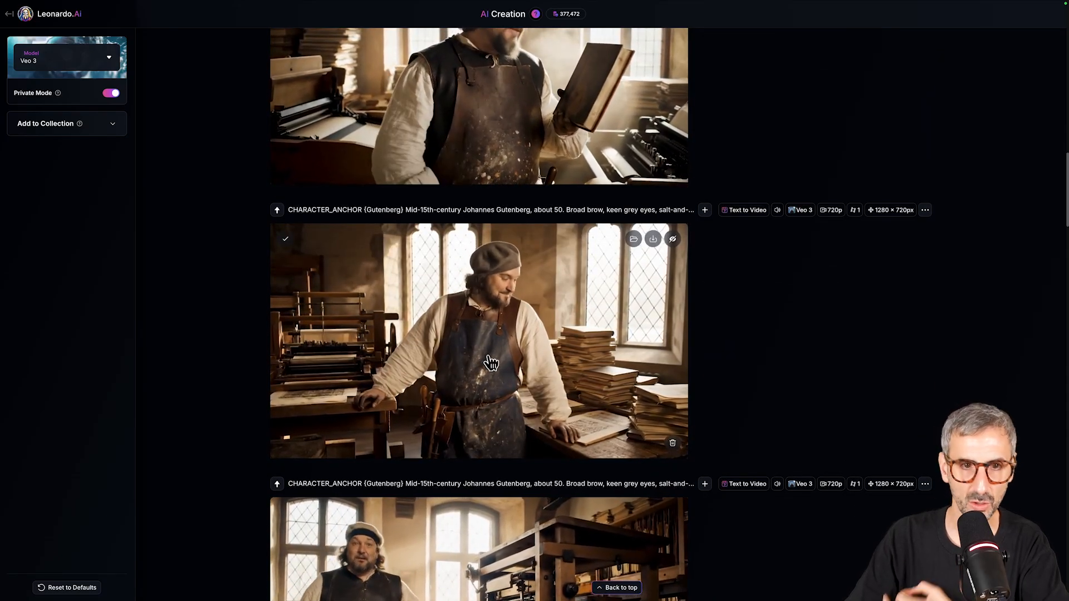
{"action": "scroll", "coordinate": [609, 405], "scroll_direction": "up", "scroll_amount": 2}
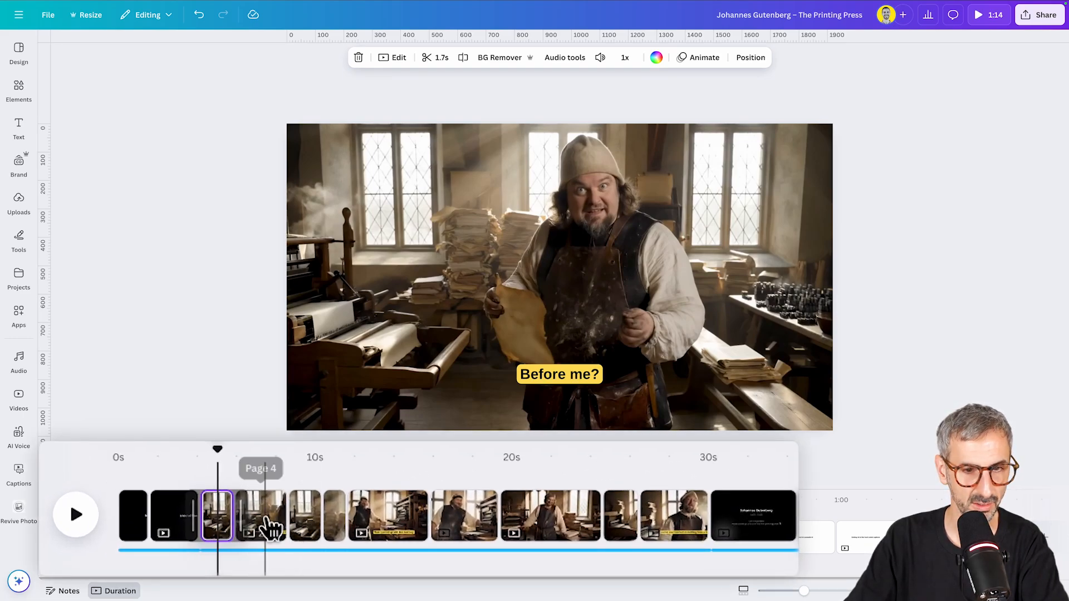
Switch to the Canva project Johannes Gutenberg – The Printing Press, enlarge the timeline area and preview the parchment scene up to the "Slooooow!" caption.
{"action": "left_click", "coordinate": [276, 521]}
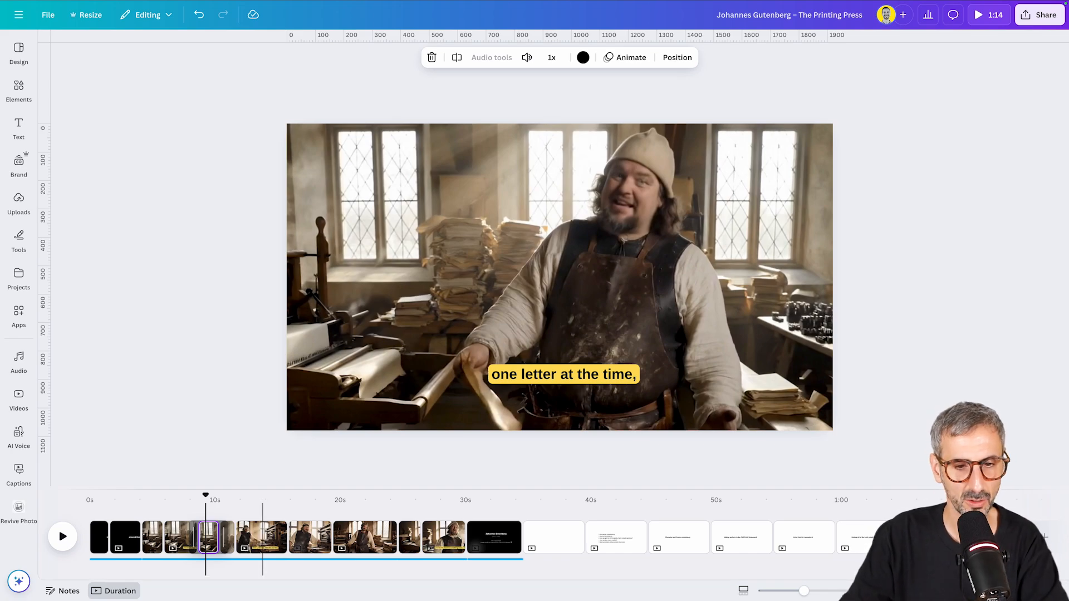
{"action": "left_click_drag", "start_coordinate": [226, 489], "coordinate": [262, 400]}
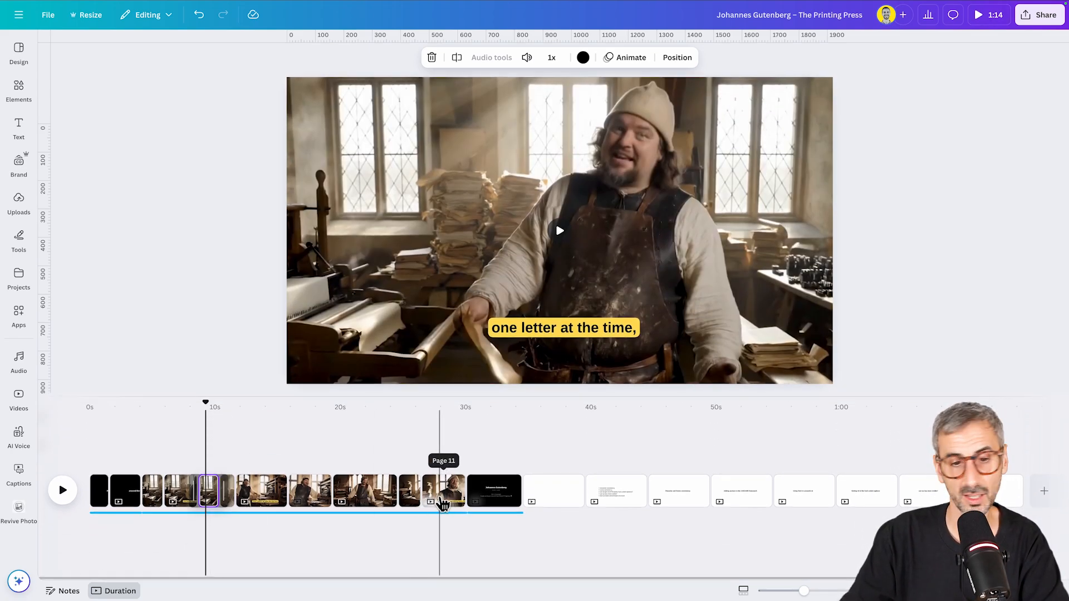
{"action": "left_click_drag", "start_coordinate": [202, 408], "coordinate": [233, 418]}
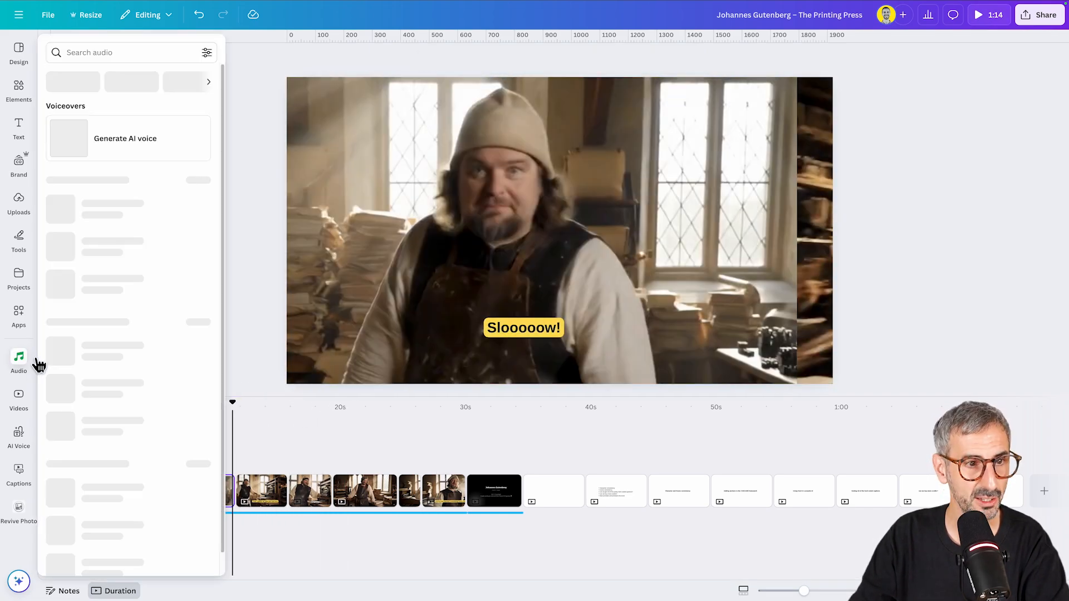
Open the Captions tool with the "Before me?" shot in view and inspect which videos with speech are selected for captioning.
{"action": "left_click", "coordinate": [11, 143]}
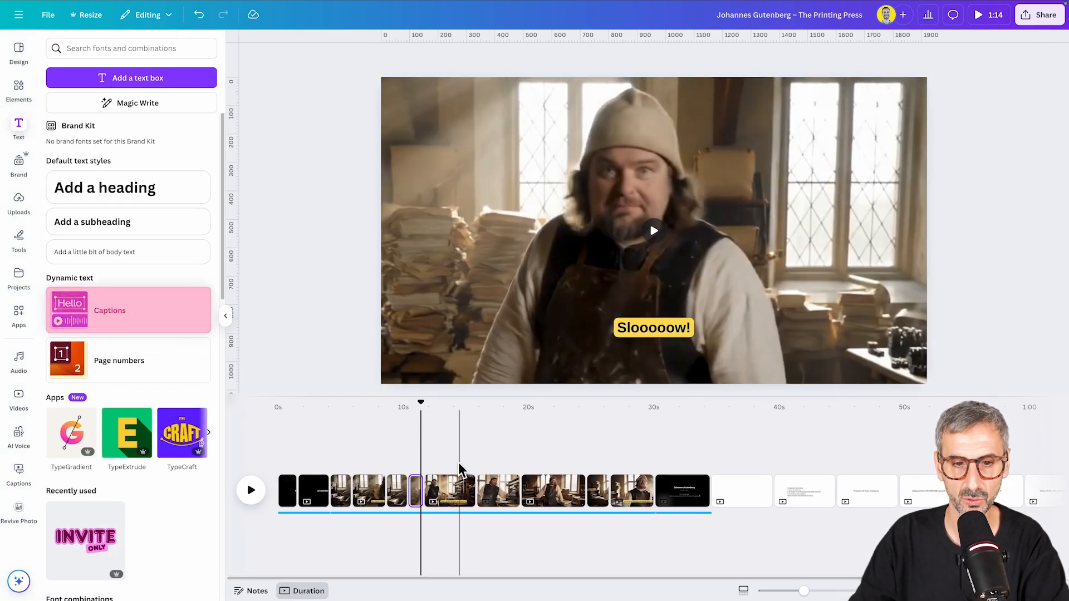
{"action": "left_click_drag", "start_coordinate": [420, 402], "coordinate": [337, 402]}
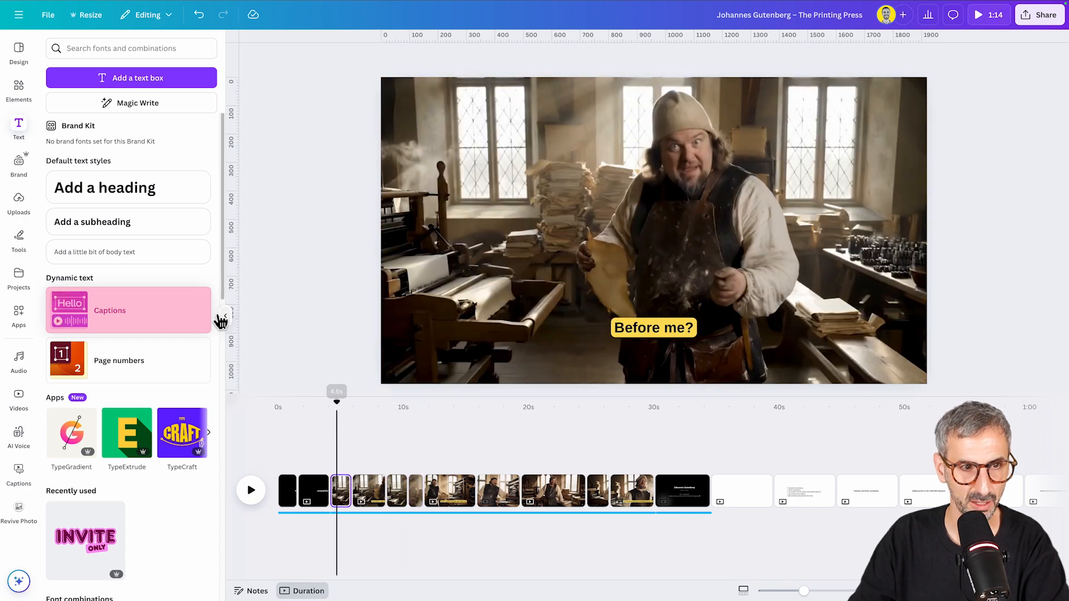
{"action": "left_click", "coordinate": [148, 318]}
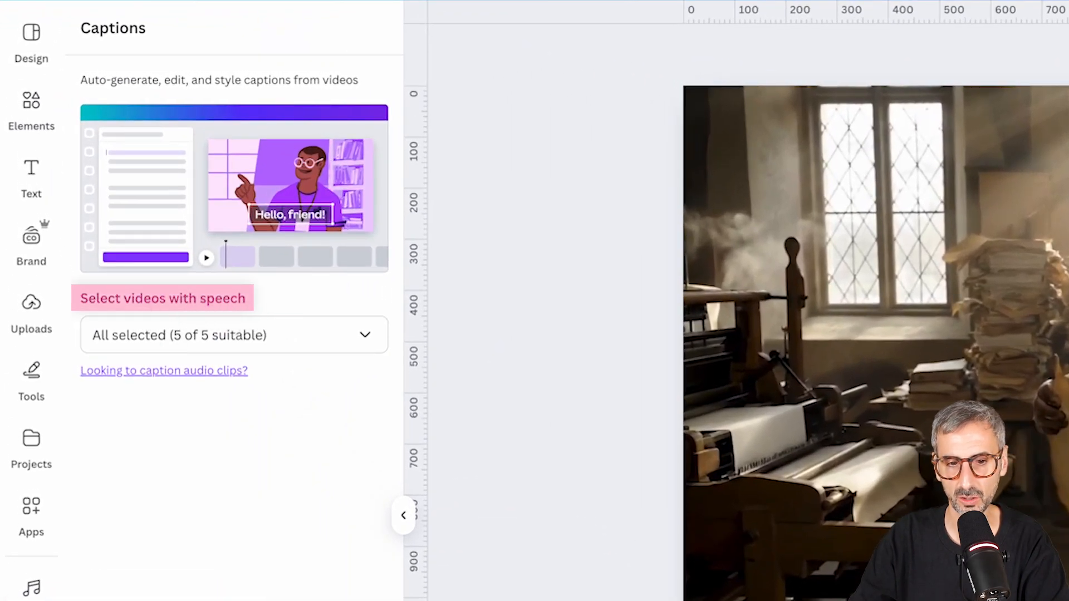
{"action": "left_click", "coordinate": [363, 337]}
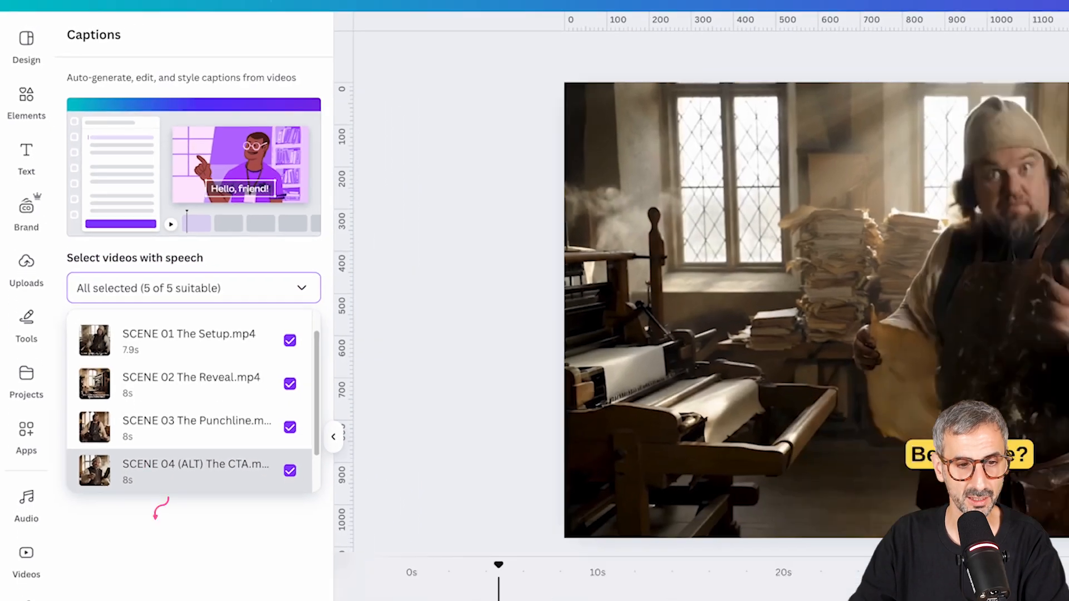
{"action": "left_click", "coordinate": [120, 588]}
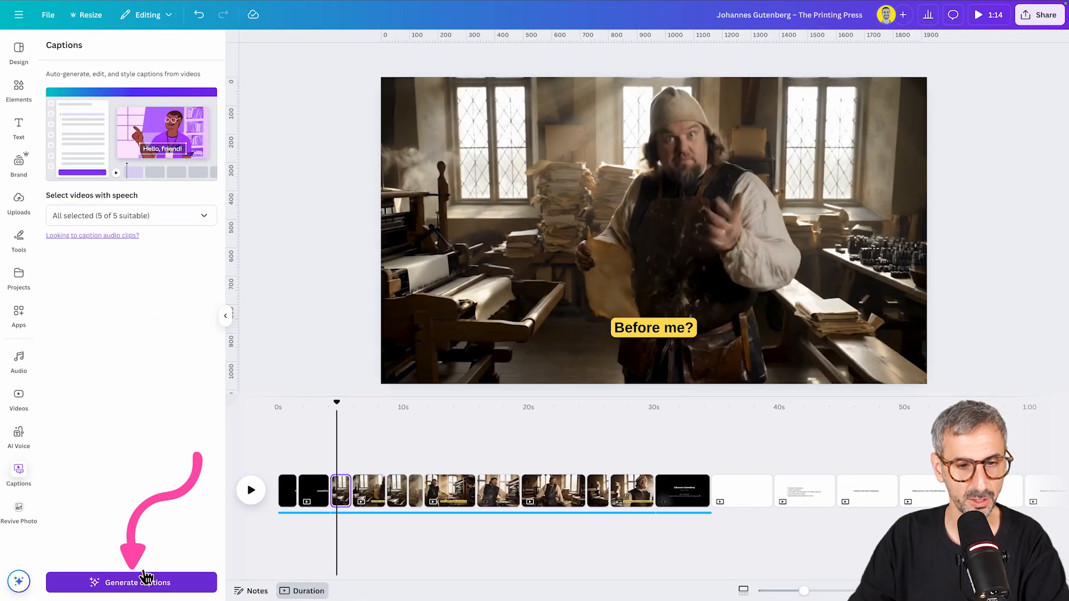
Scrub through the captioned shots and return to the parchment scene, ending on the "Slooooow!" close-up.
{"action": "left_click_drag", "start_coordinate": [336, 402], "coordinate": [391, 419]}
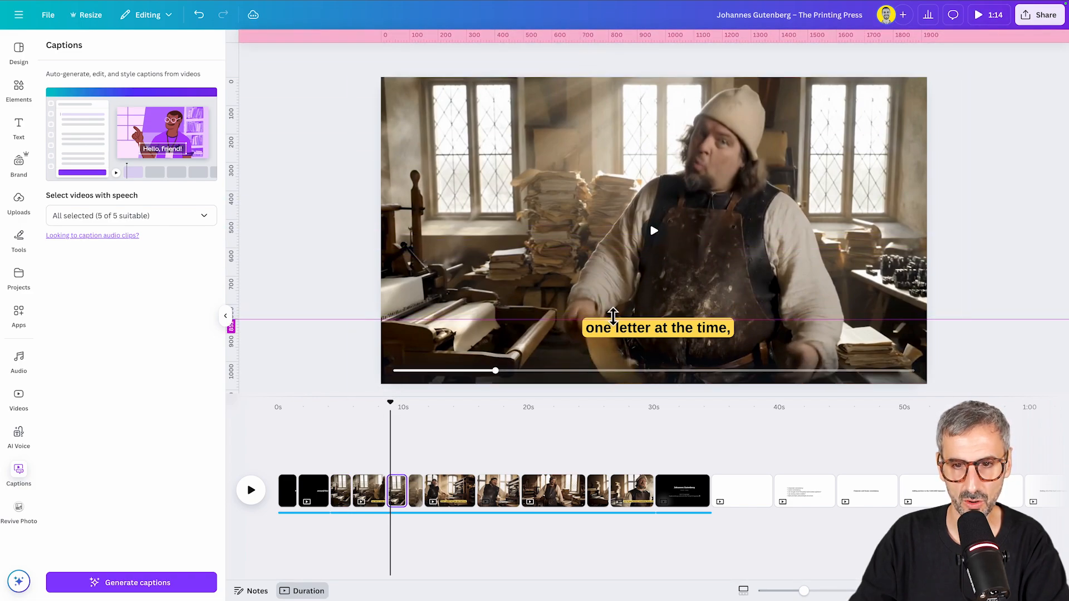
{"action": "left_click_drag", "start_coordinate": [613, 317], "coordinate": [614, 317]}
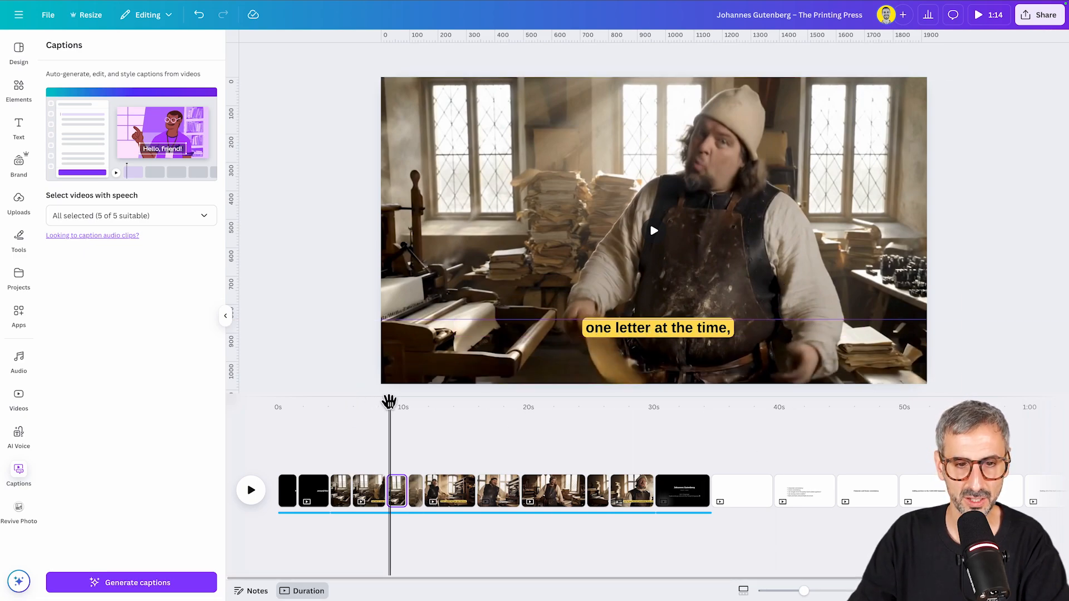
{"action": "left_click_drag", "start_coordinate": [389, 401], "coordinate": [453, 405]}
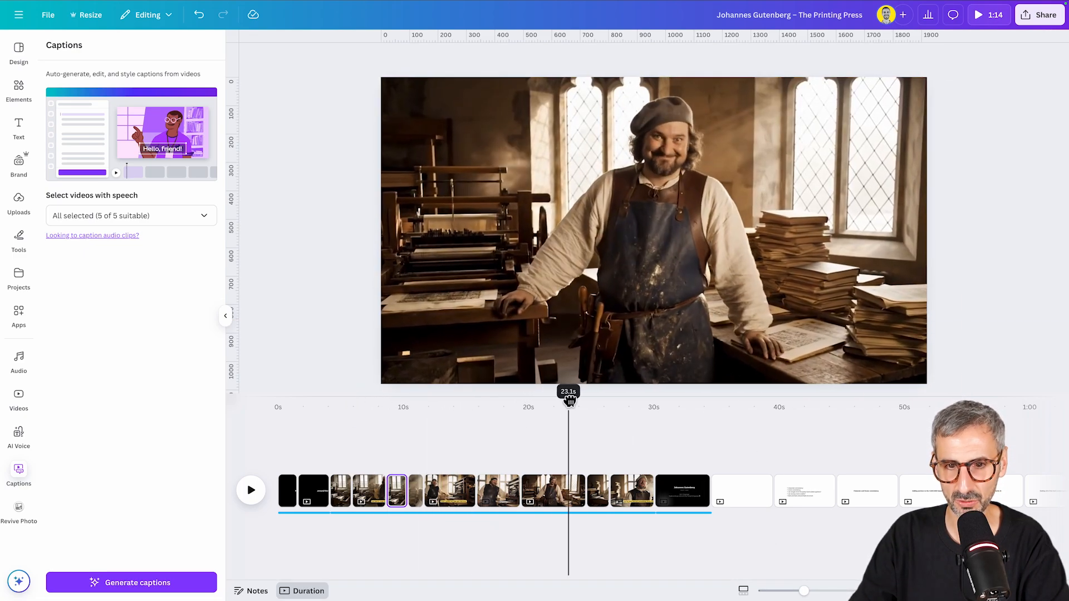
{"action": "left_click_drag", "start_coordinate": [651, 406], "coordinate": [368, 405]}
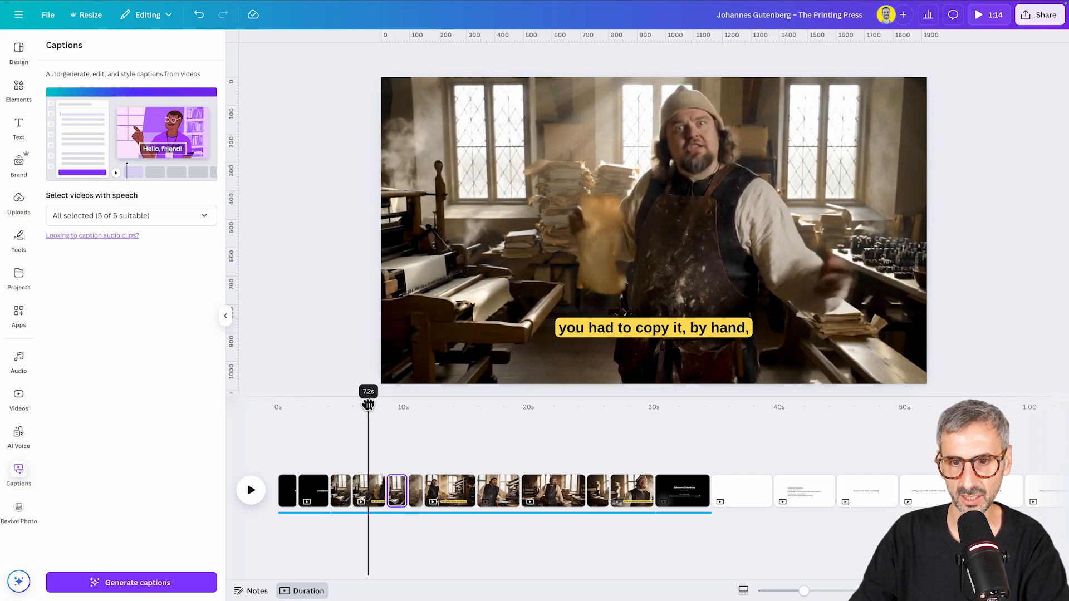
{"action": "left_click_drag", "start_coordinate": [380, 405], "coordinate": [413, 402]}
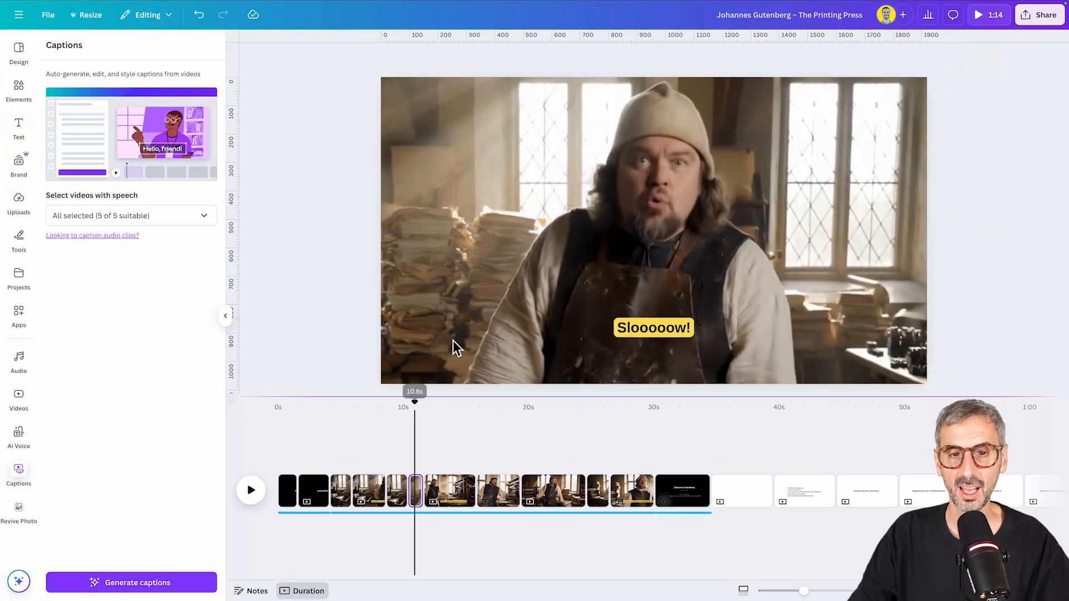
Select the video in the "Slooooow!" shot, examine how far its frame extends beyond the page, and deselect it.
{"action": "left_click", "coordinate": [467, 125]}
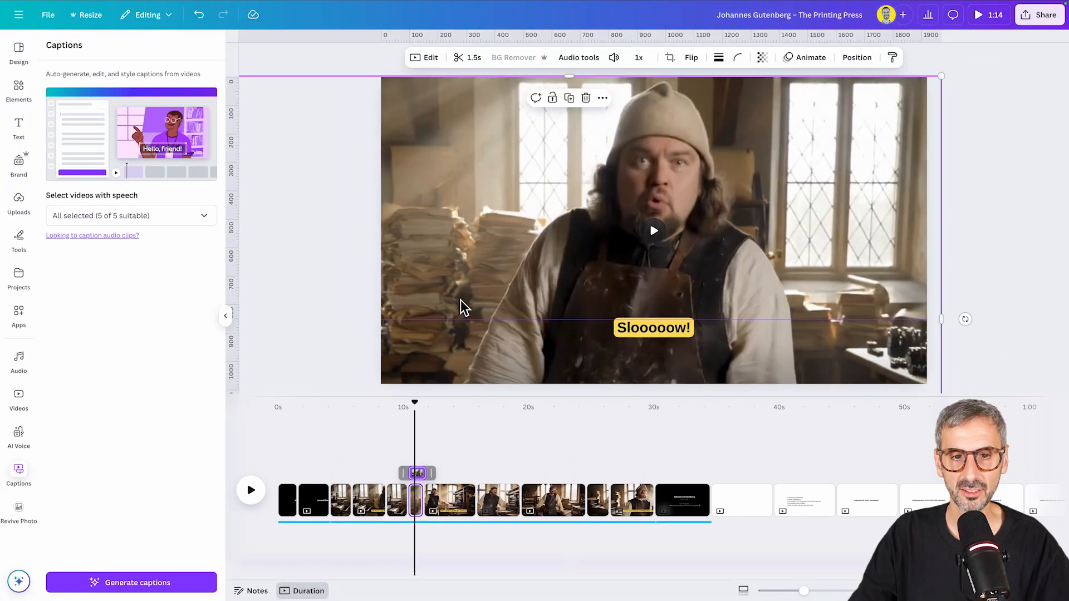
{"action": "key", "text": "ctrl+minus"}
{"action": "key", "text": "ctrl+minus"}
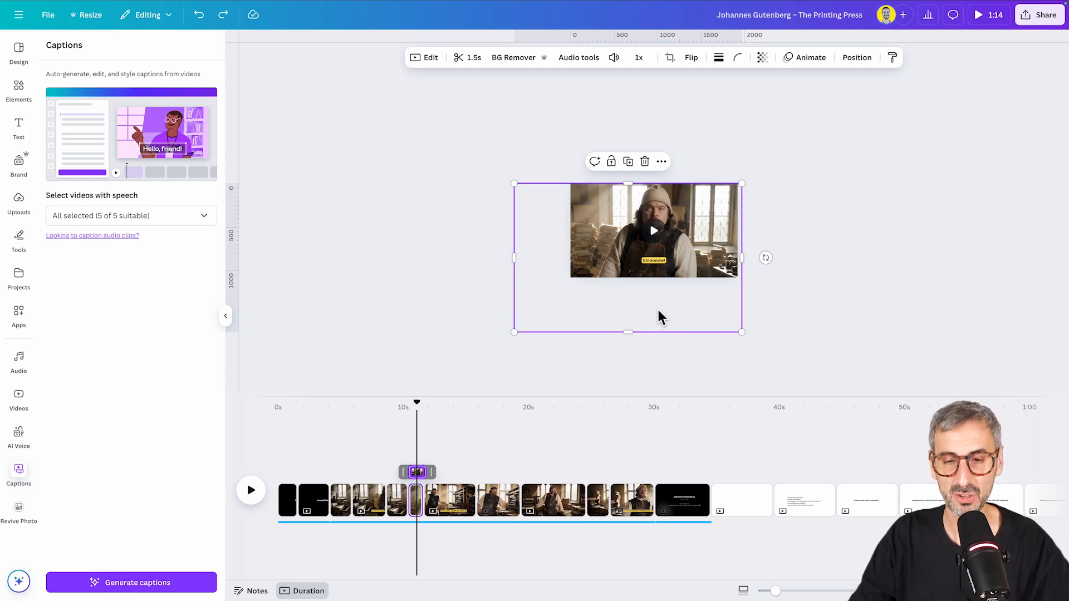
{"action": "mouse_move", "coordinate": [662, 278]}
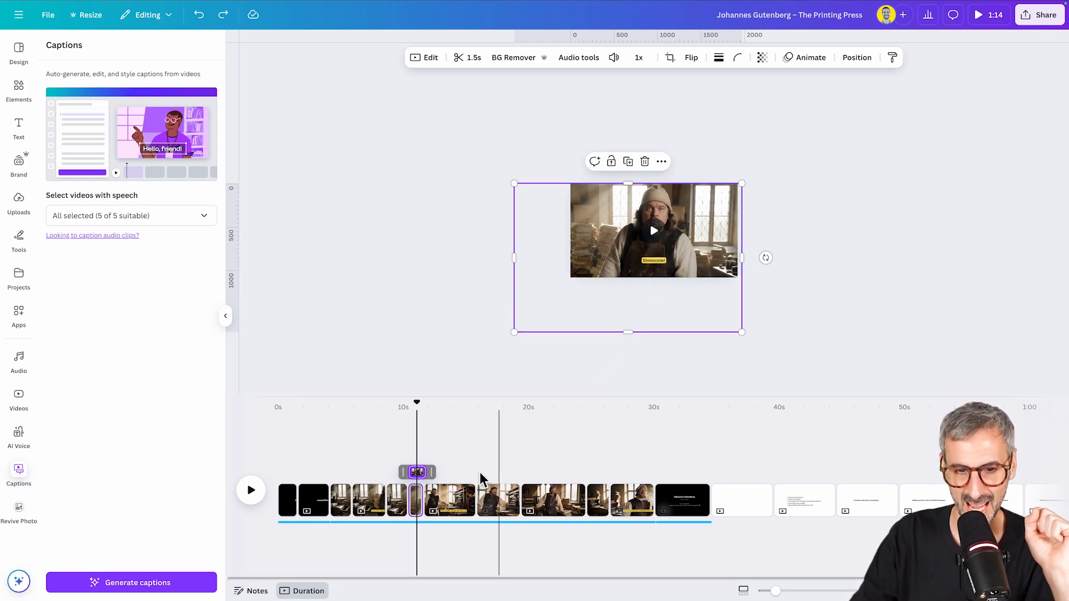
{"action": "left_click", "coordinate": [527, 356]}
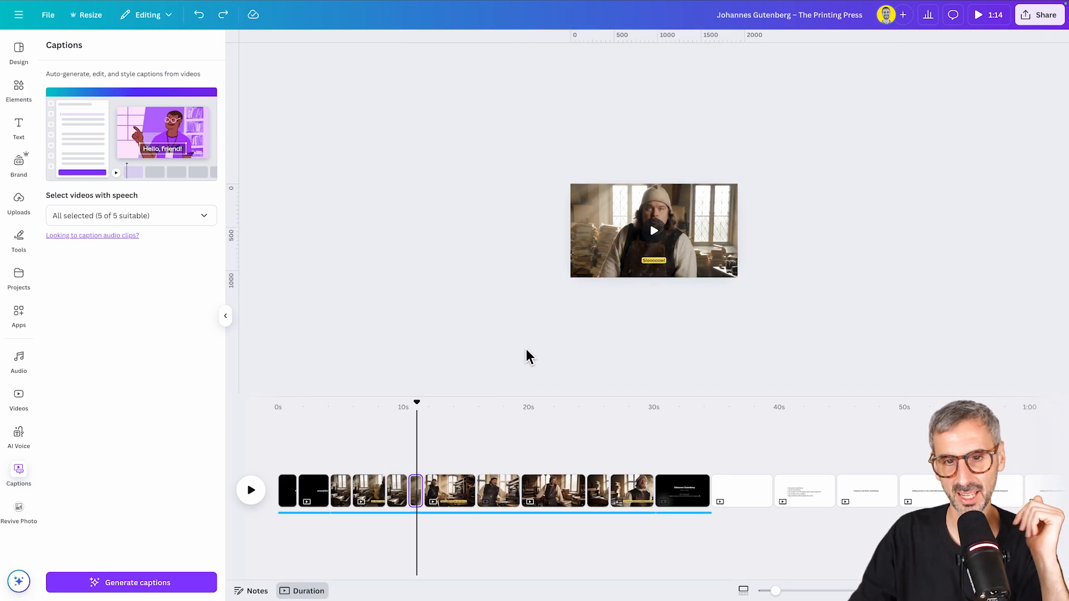
Enlarge the canvas view, reselect the "Slooooow!" video and check the horizontal guide used to align the captions.
{"action": "left_click_drag", "start_coordinate": [775, 591], "coordinate": [802, 592]}
{"action": "left_click", "coordinate": [741, 216]}
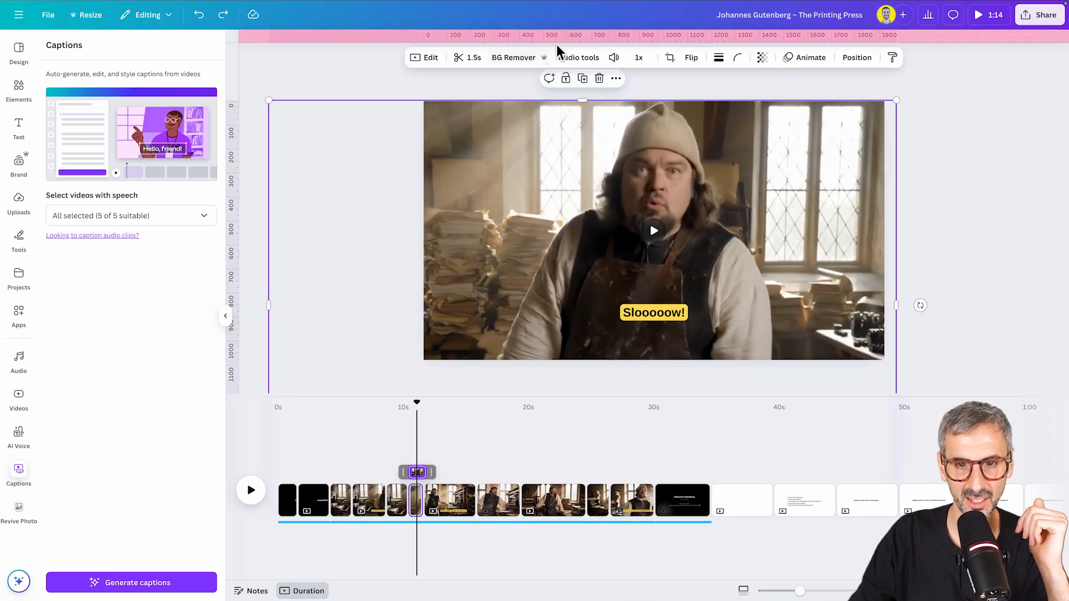
{"action": "left_click_drag", "start_coordinate": [559, 36], "coordinate": [573, 259]}
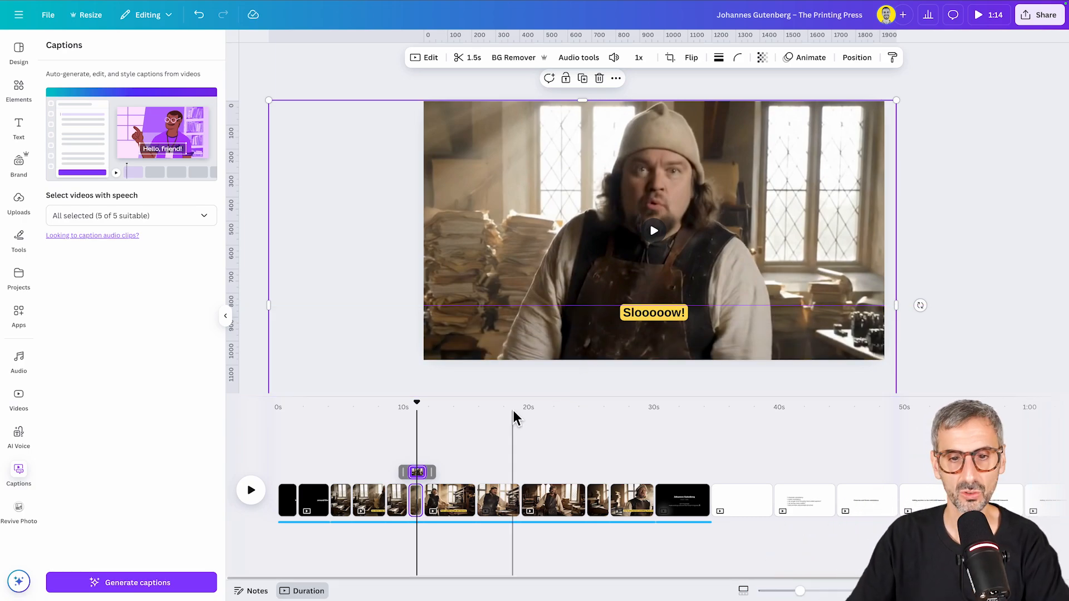
{"action": "left_click", "coordinate": [965, 337]}
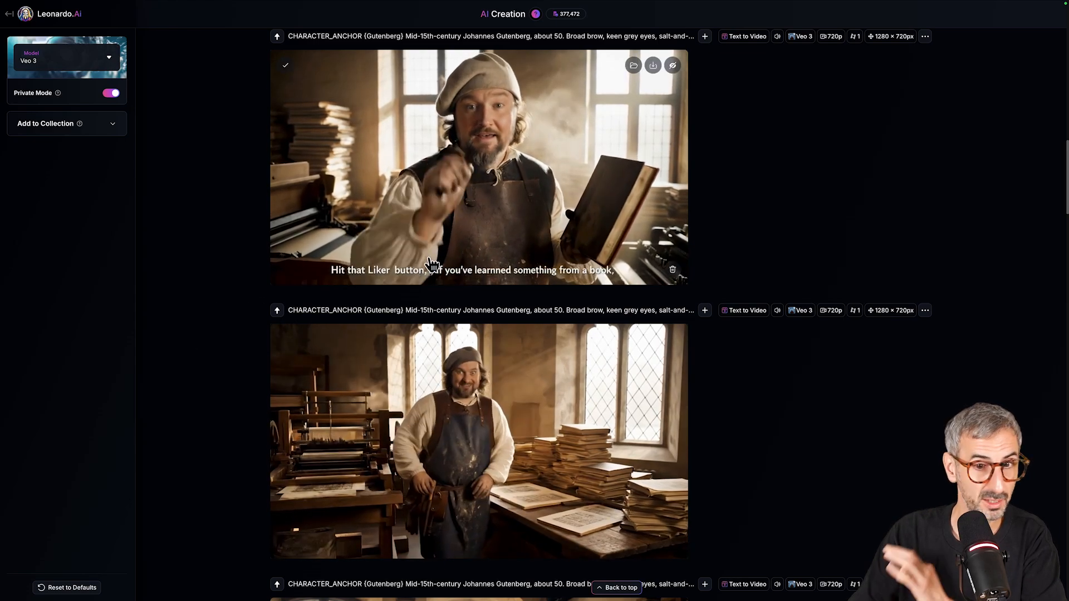
Switch to Leonardo.Ai and compare the burned-in subtitle on the book clip with the other Gutenberg scene videos.
{"action": "scroll", "coordinate": [454, 500], "scroll_direction": "down", "scroll_amount": 5}
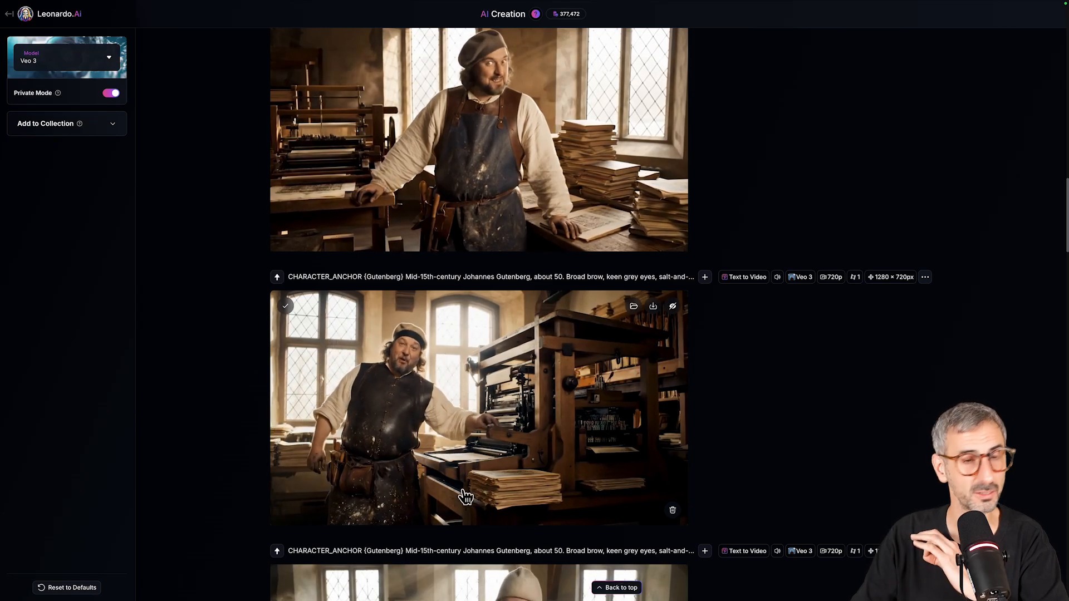
{"action": "scroll", "coordinate": [454, 493], "scroll_direction": "up", "scroll_amount": 3}
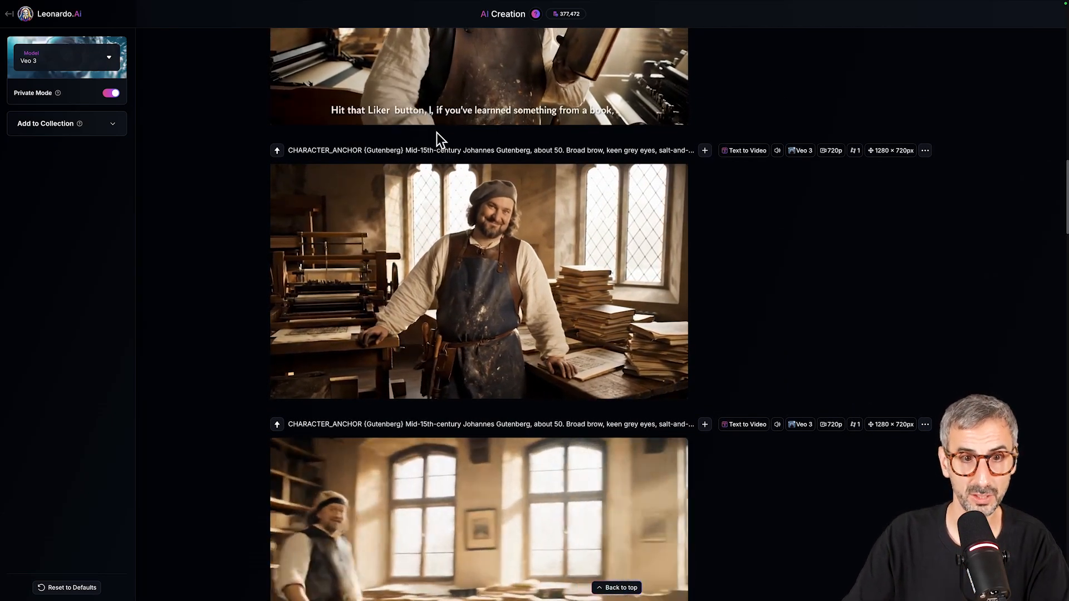
{"action": "scroll", "coordinate": [437, 137], "scroll_direction": "up", "scroll_amount": 3}
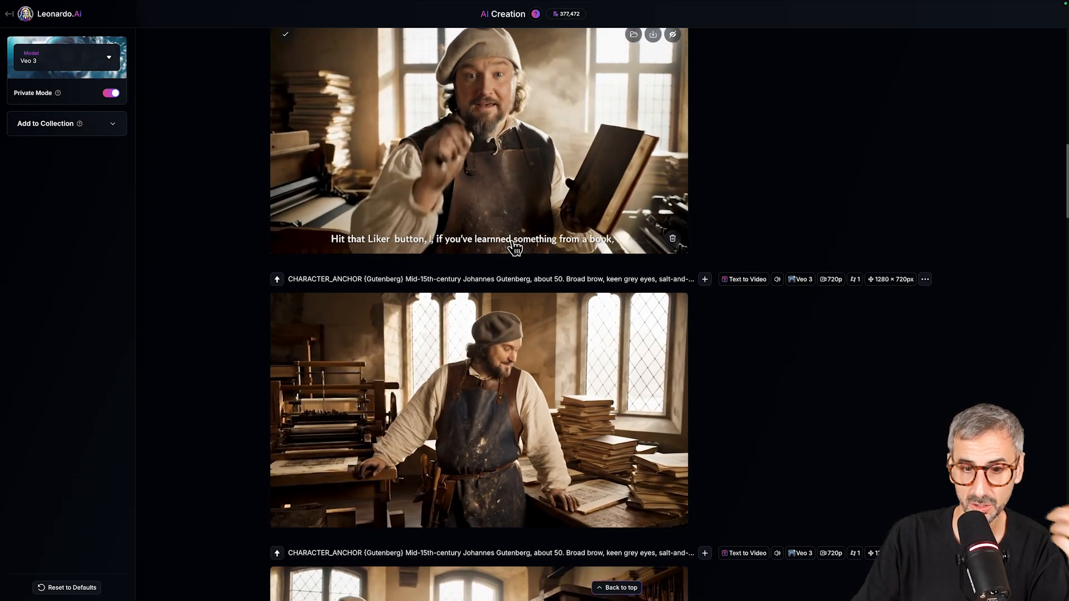
{"action": "scroll", "coordinate": [512, 252], "scroll_direction": "up", "scroll_amount": 5}
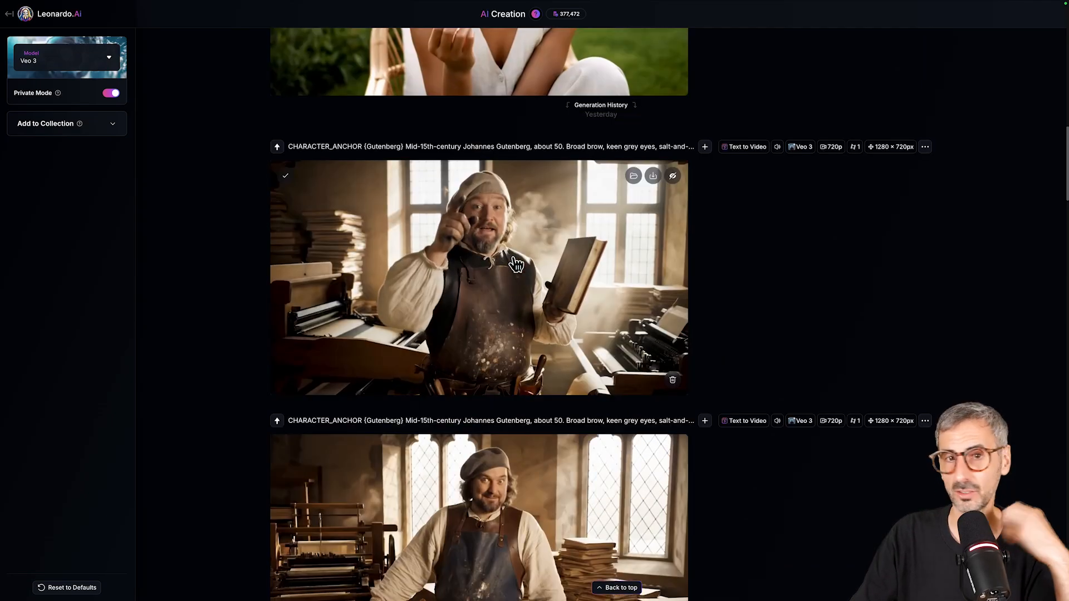
{"action": "scroll", "coordinate": [507, 248], "scroll_direction": "down", "scroll_amount": 2}
{"action": "scroll", "coordinate": [508, 266], "scroll_direction": "down", "scroll_amount": 2}
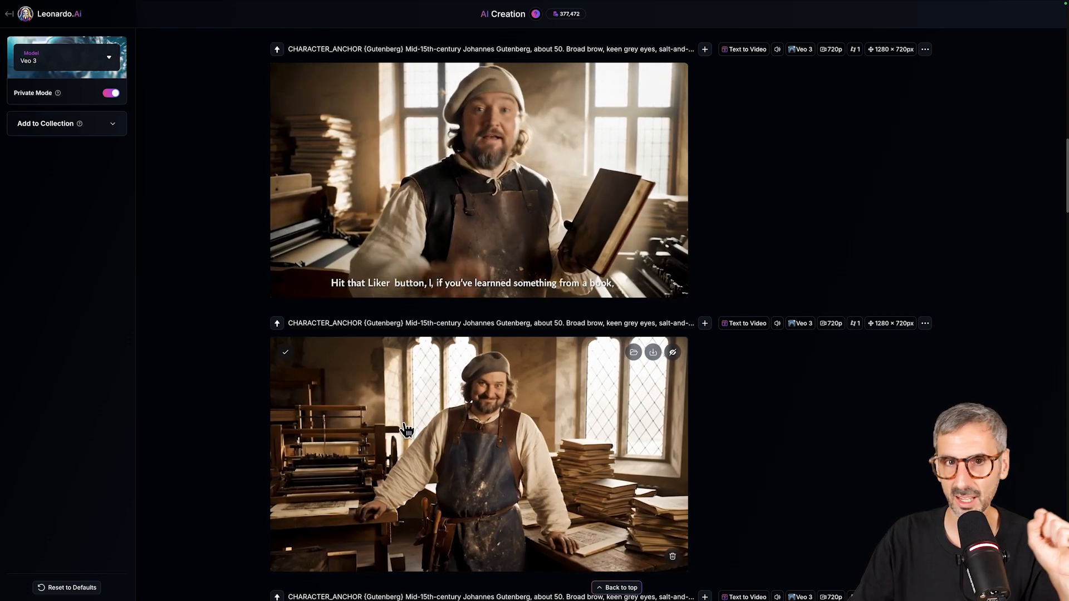
{"action": "scroll", "coordinate": [402, 445], "scroll_direction": "down", "scroll_amount": 2}
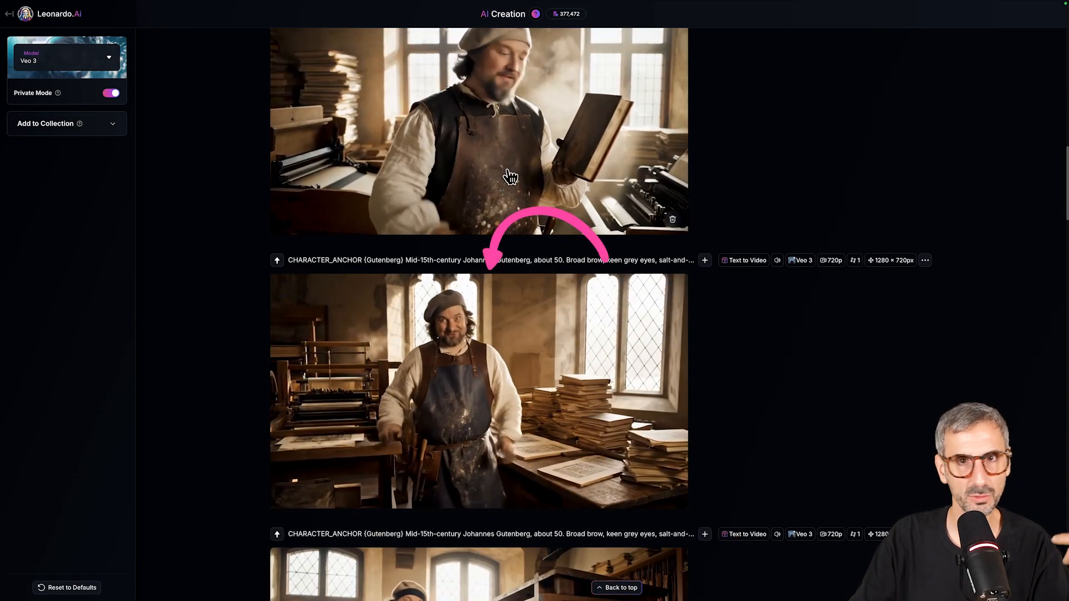
Play the Veo 3 clip of Gutenberg holding a book enlarged, close it and return to browsing the generation history.
{"action": "left_click", "coordinate": [506, 173]}
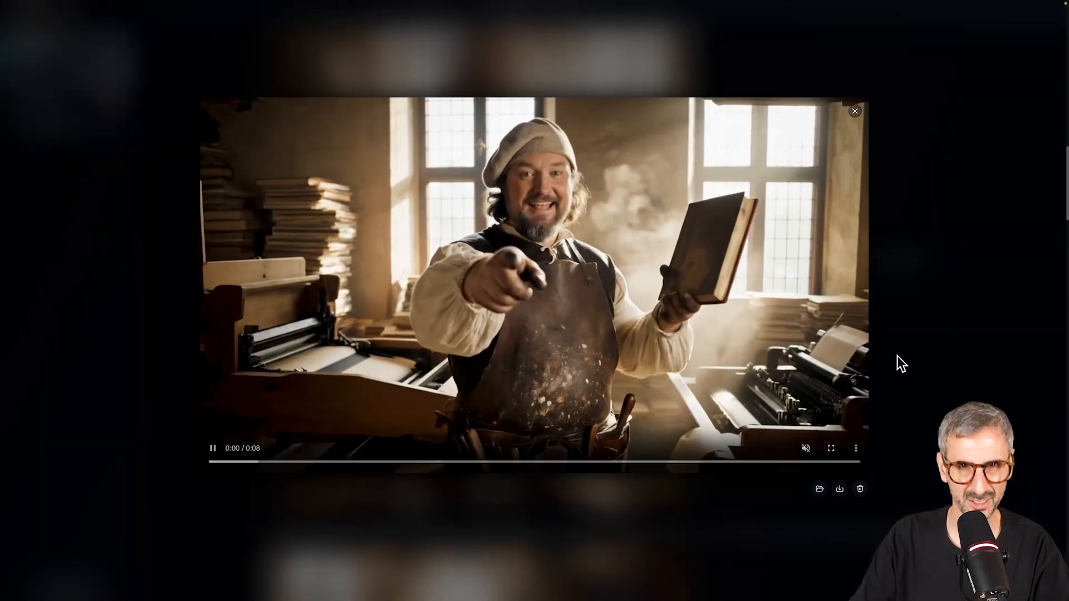
{"action": "left_click", "coordinate": [856, 112]}
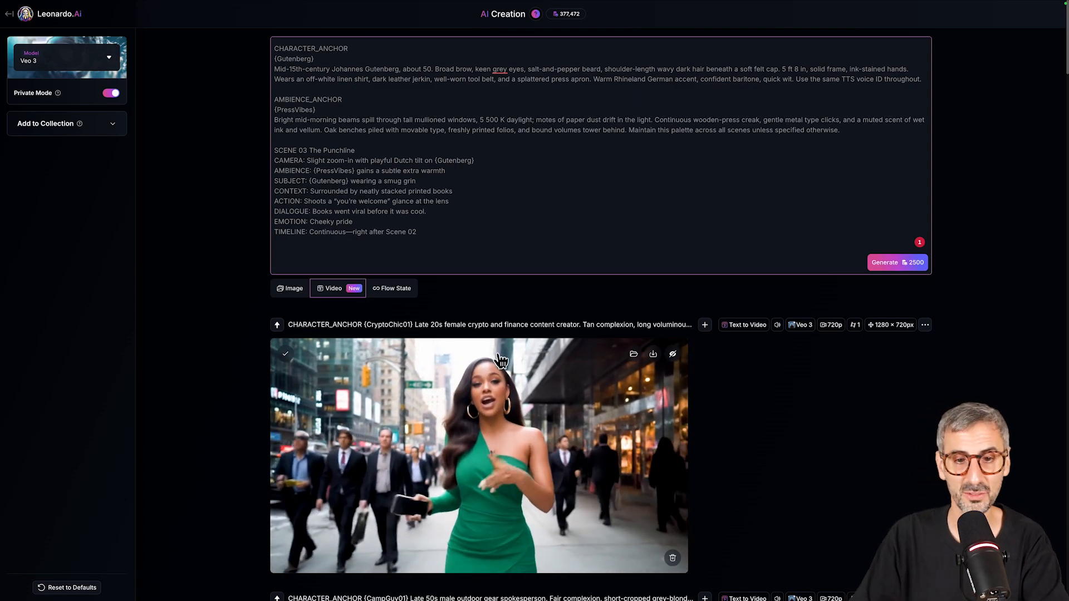
{"action": "scroll", "coordinate": [543, 357], "scroll_direction": "down", "scroll_amount": 3}
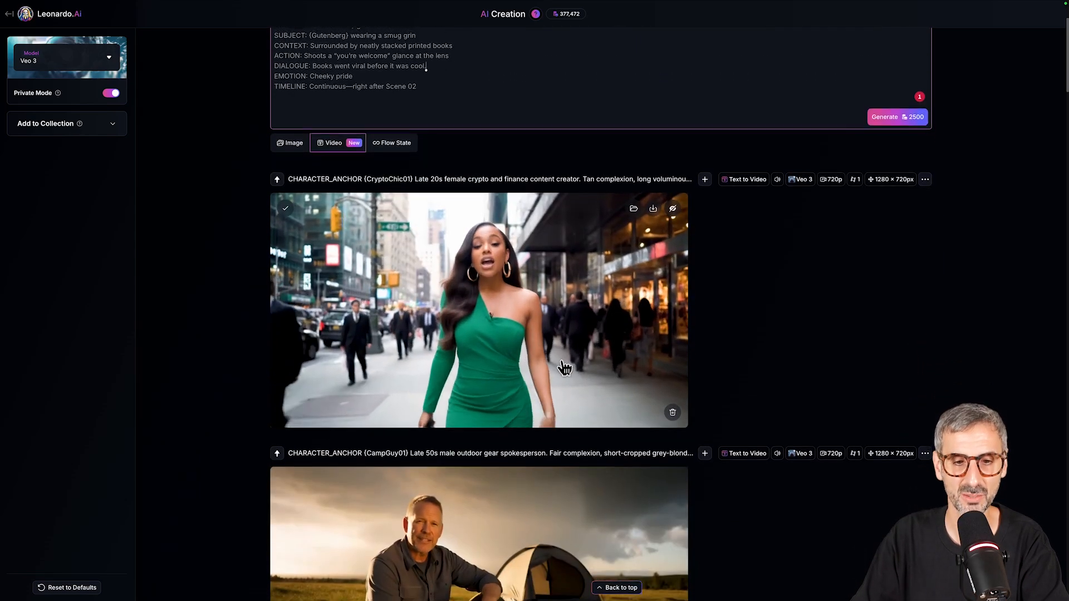